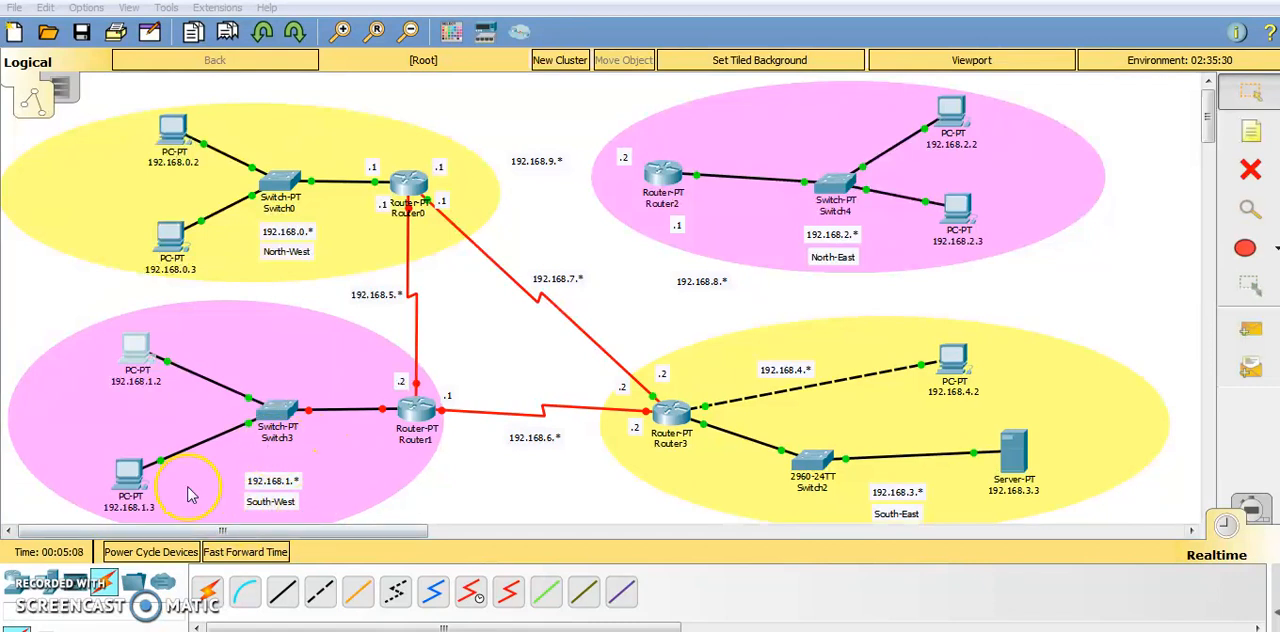
Examine the static IP address, subnet mask and default gateway in the IP configuration of PC 192.168.1.2.
left_click(131, 349)
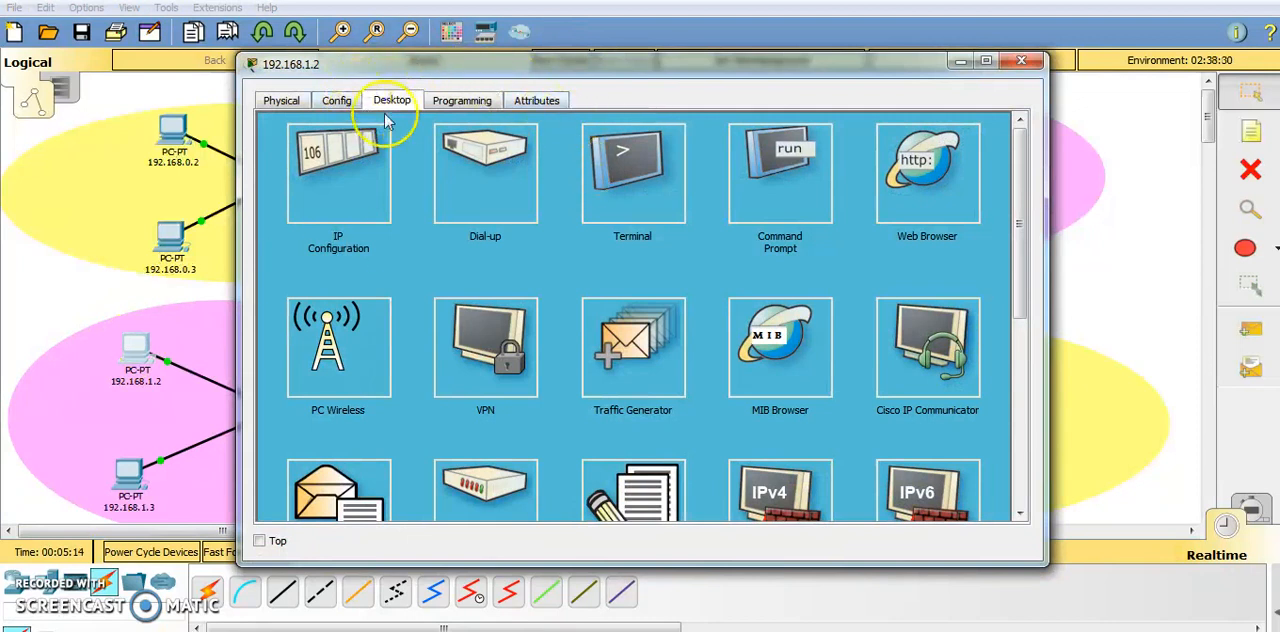
left_click(322, 176)
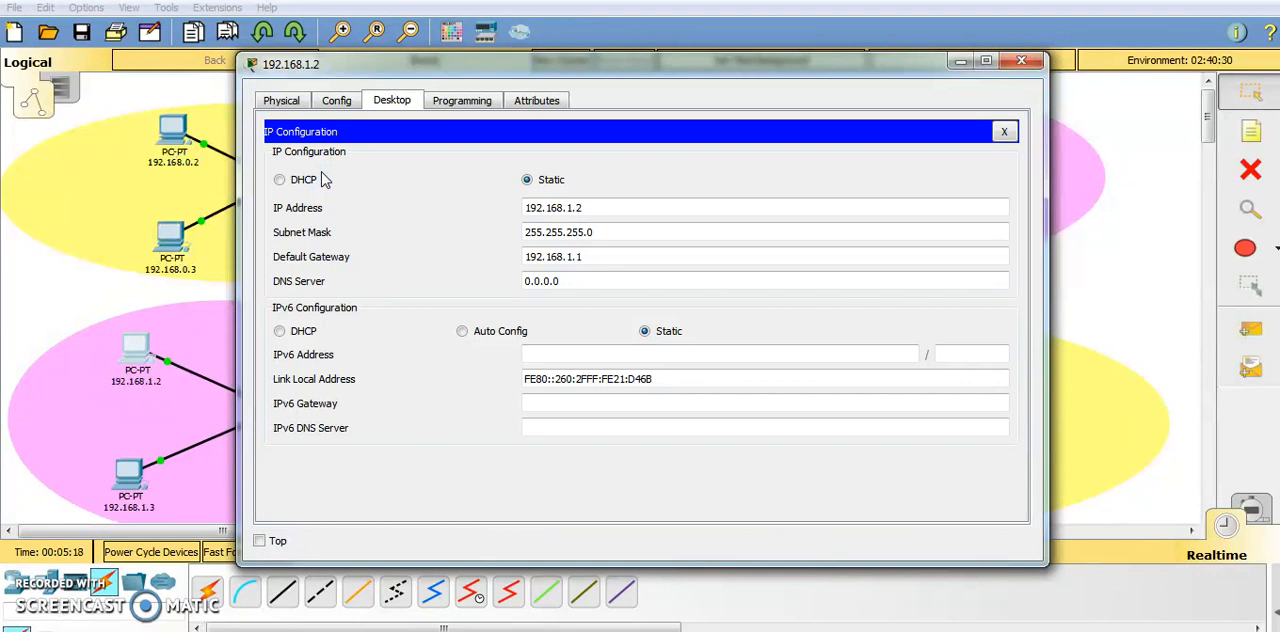
left_click_drag(688, 74, 907, 87)
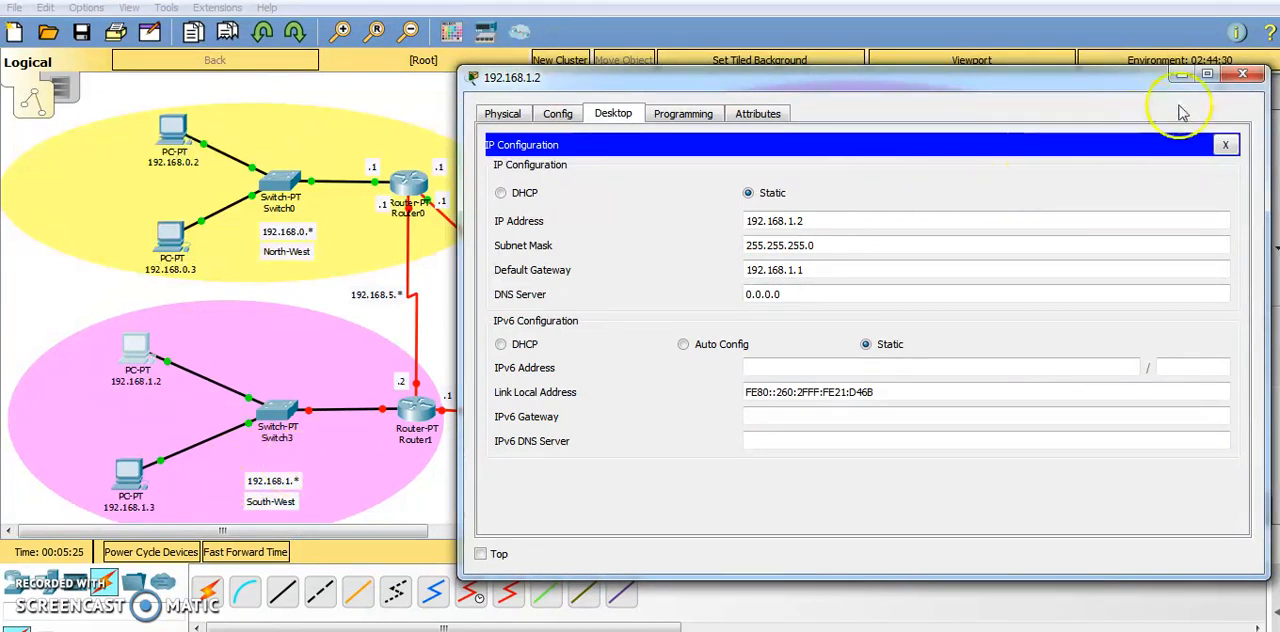
left_click(1242, 74)
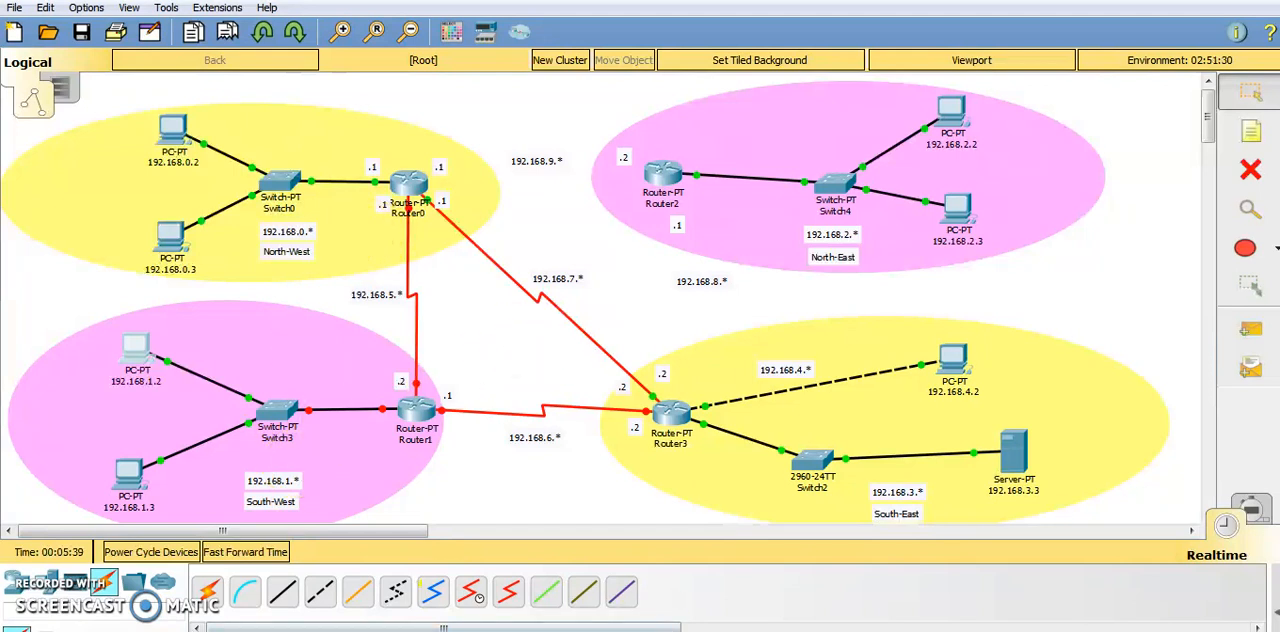
left_click(729, 530)
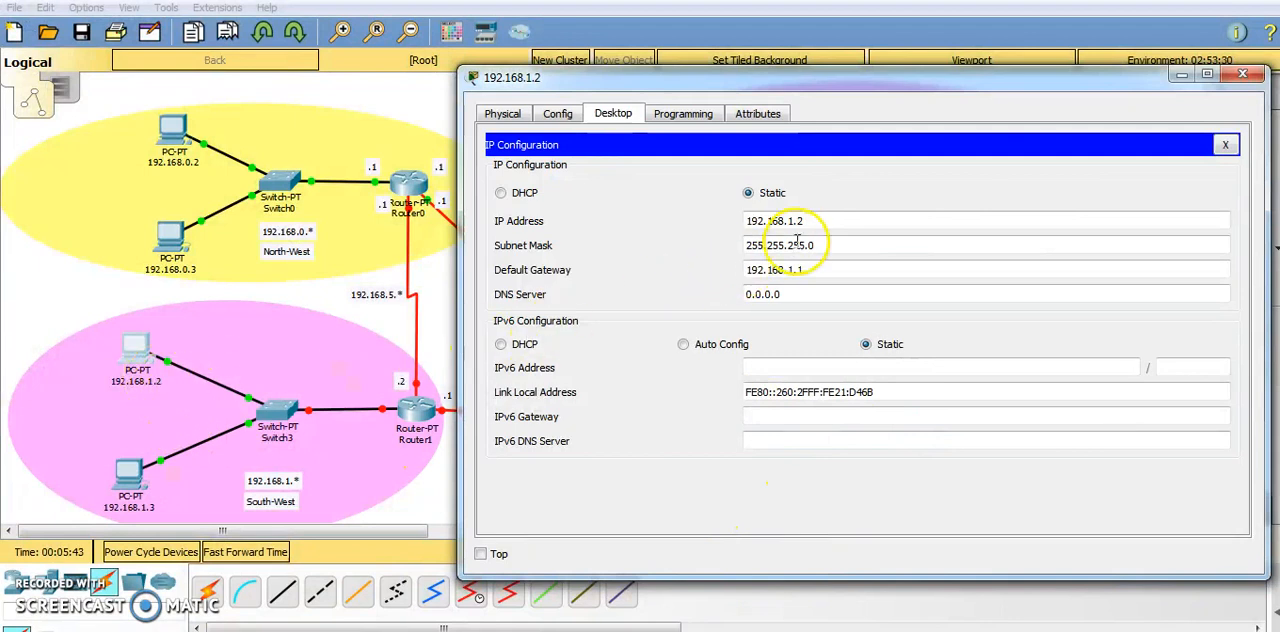
left_click_drag(801, 221, 757, 221)
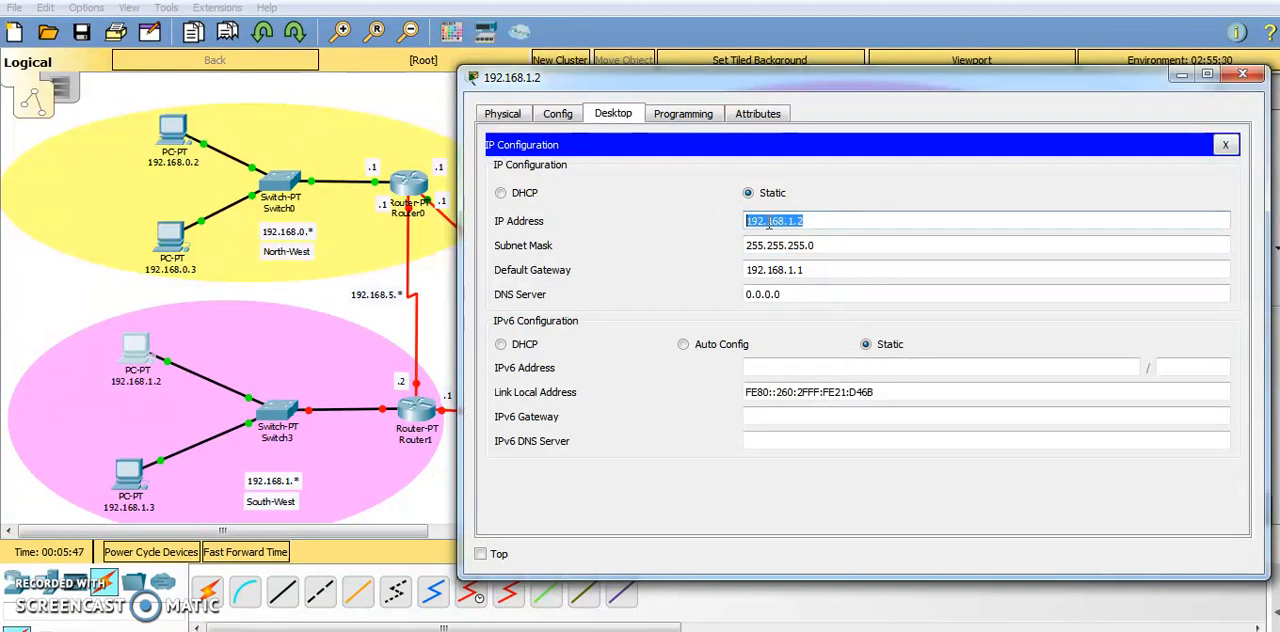
left_click(823, 221)
left_click(825, 249)
left_click(815, 269)
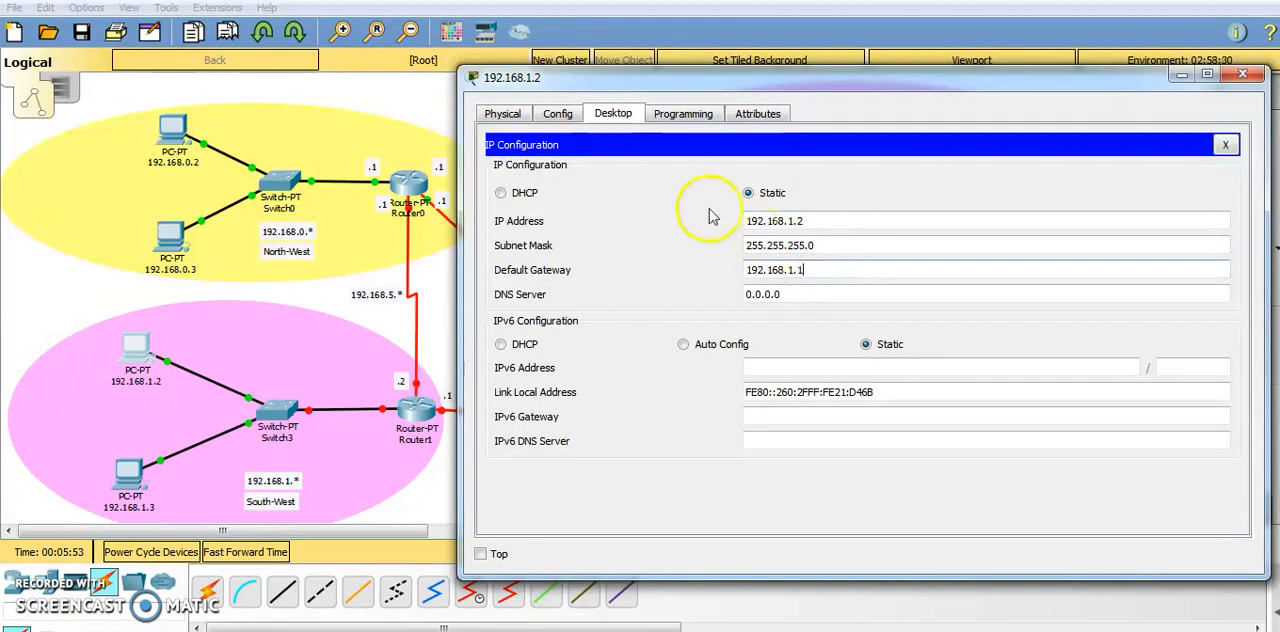
Check the display name in the global settings of PC 192.168.1.2 and close its device window.
left_click(556, 120)
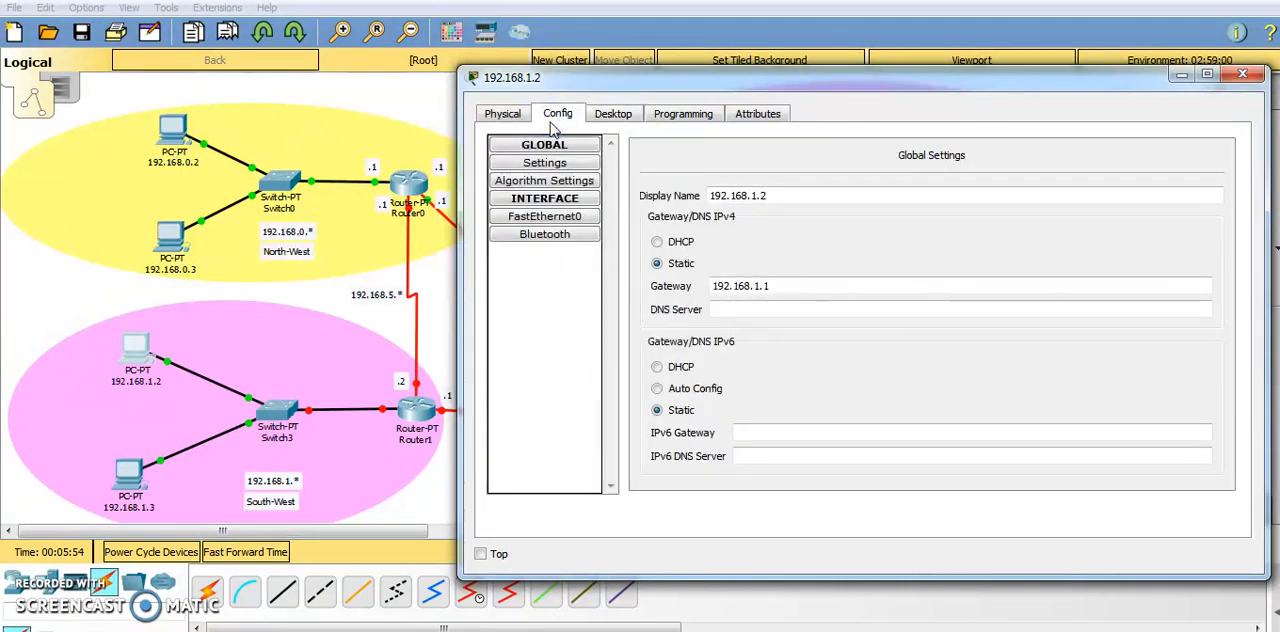
left_click(773, 192)
left_click_drag(773, 192, 677, 191)
left_click(777, 198)
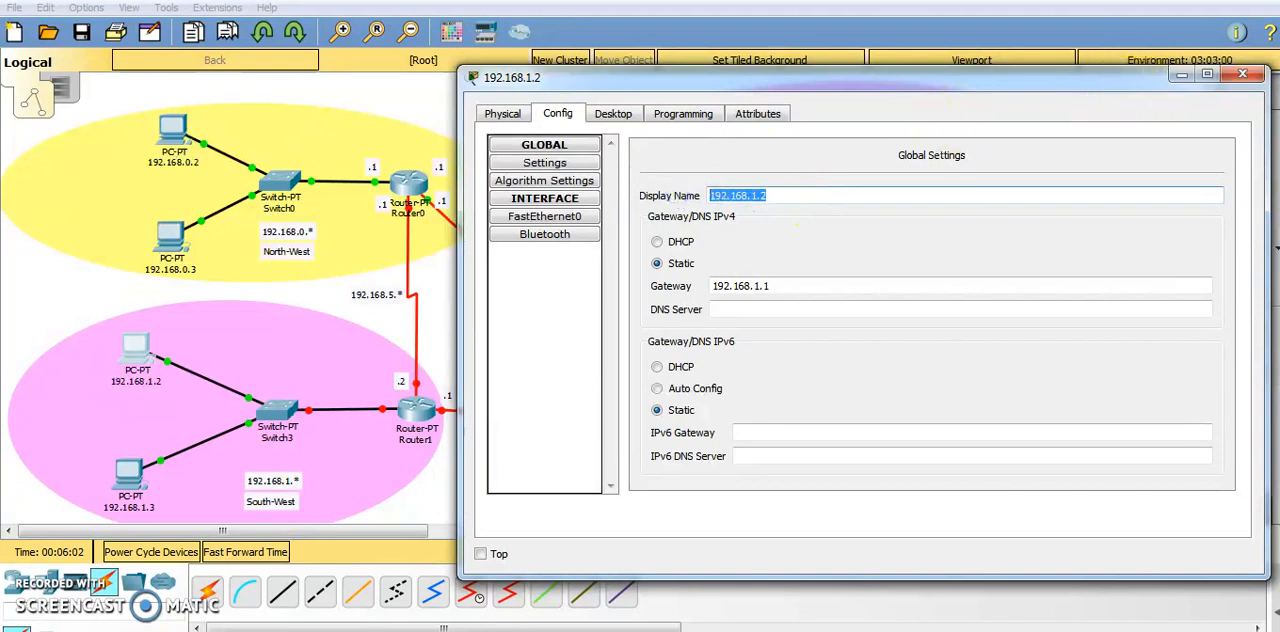
left_click(1246, 76)
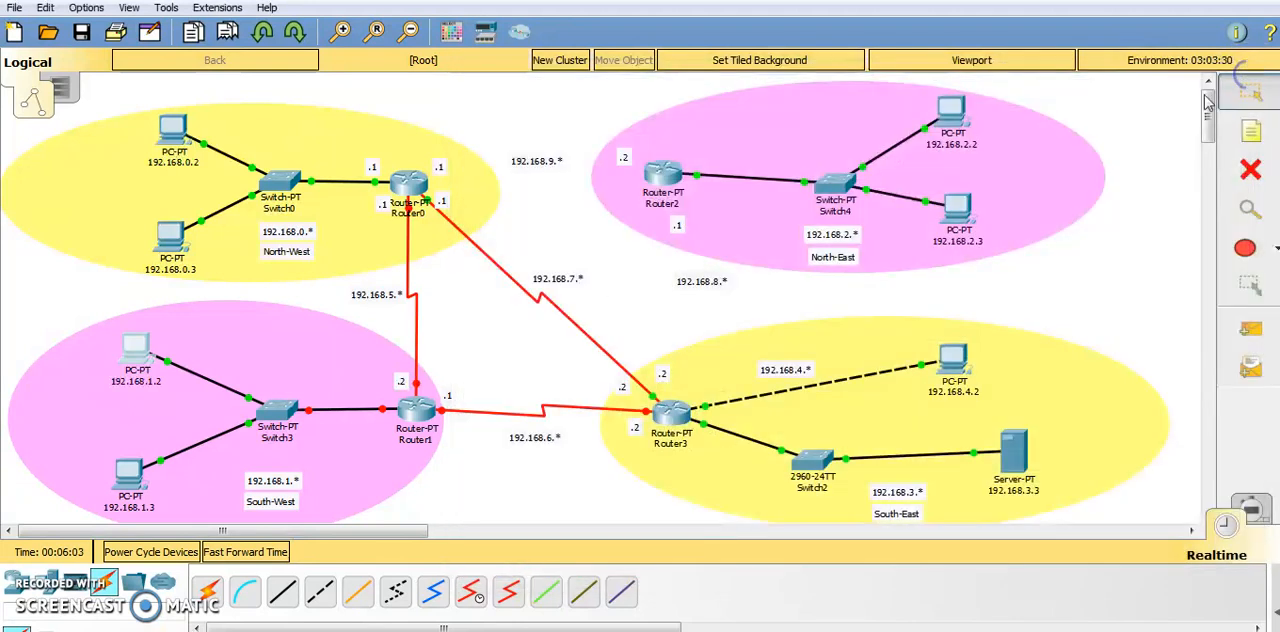
Examine the IP address, default gateway and display name of PC 192.168.1.3, and close its device window.
left_click(133, 469)
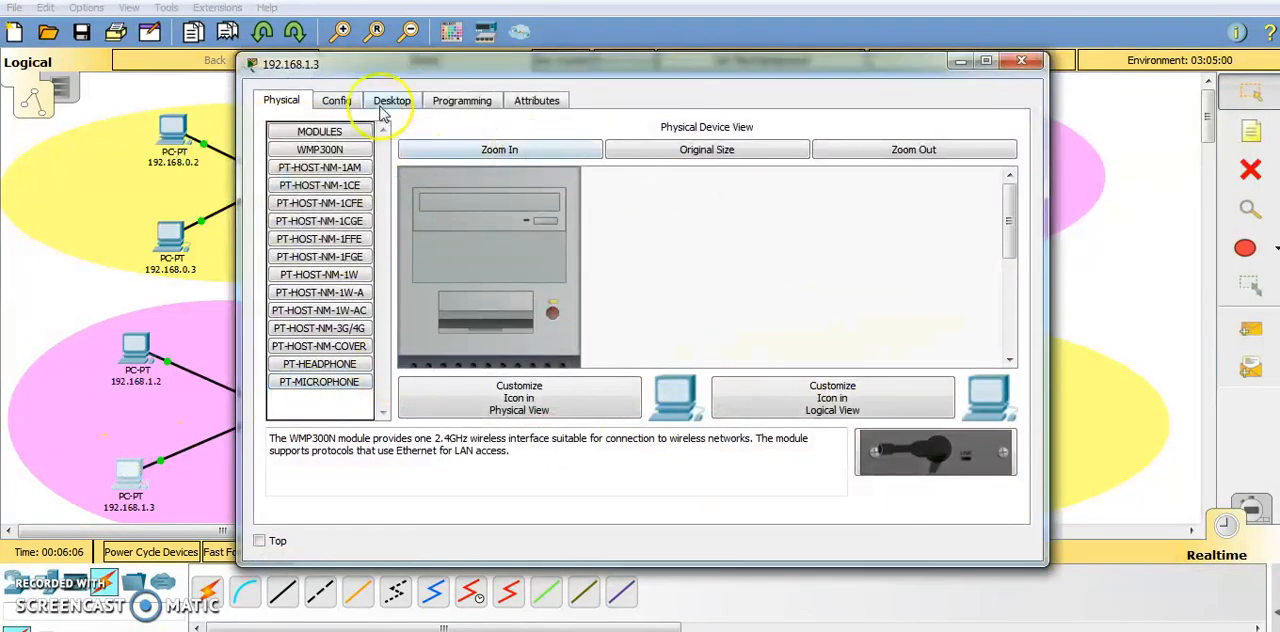
left_click(391, 101)
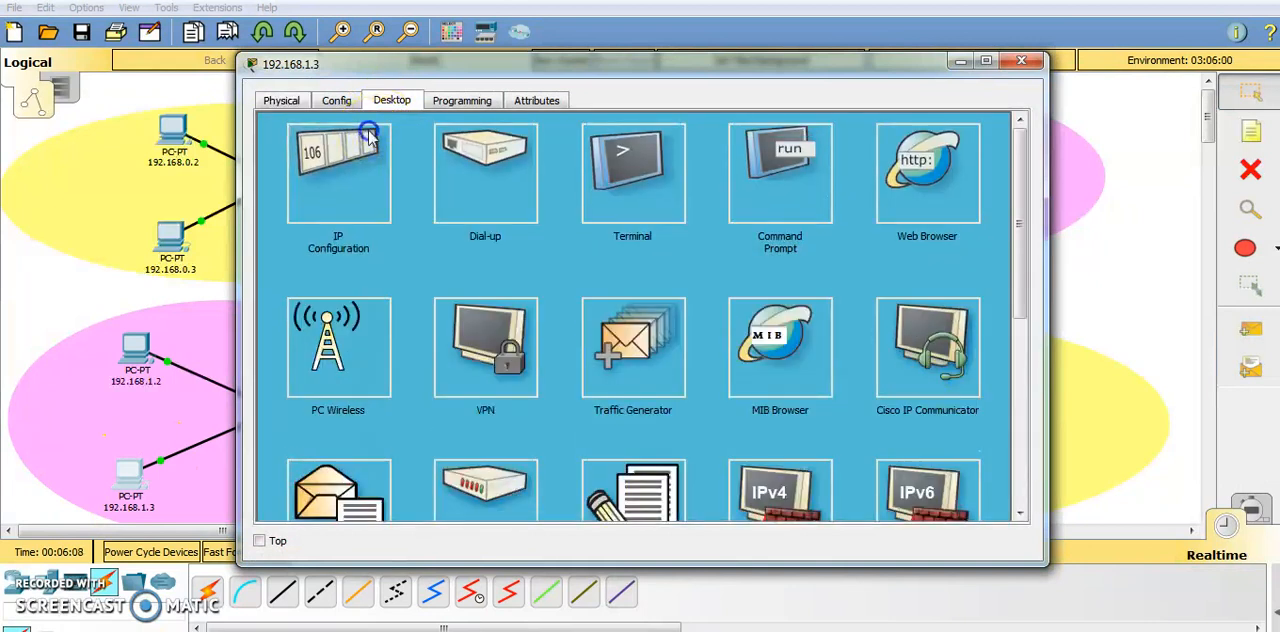
left_click(362, 150)
left_click_drag(588, 208, 508, 216)
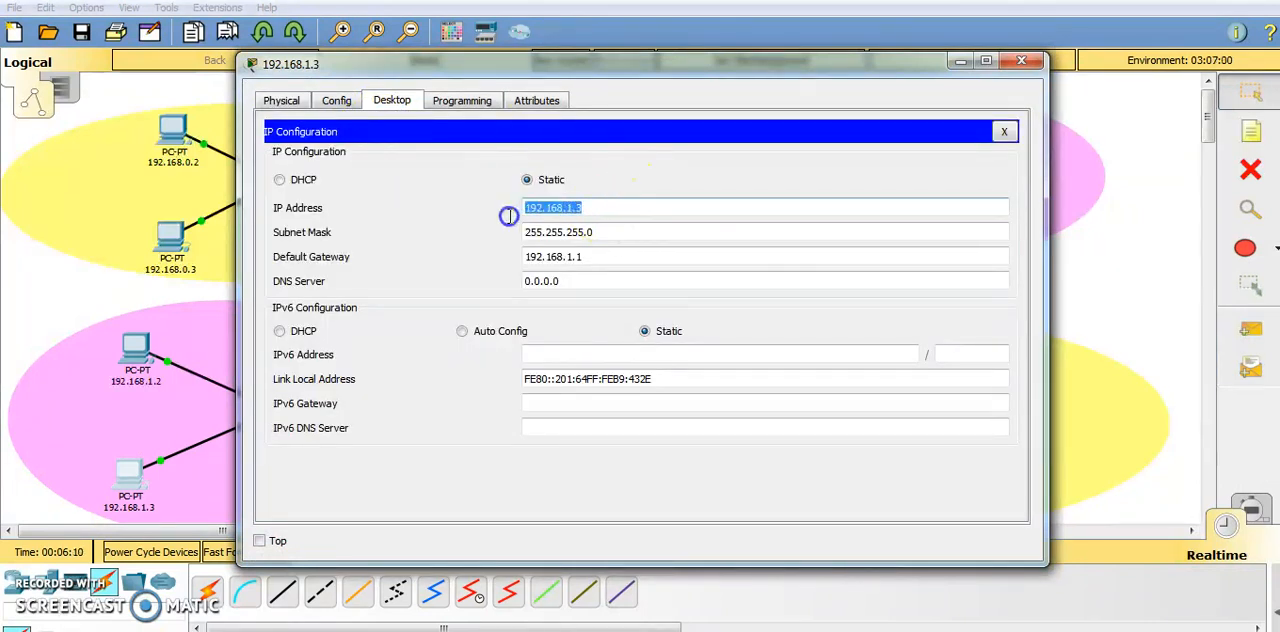
left_click_drag(583, 257, 496, 257)
left_click(336, 100)
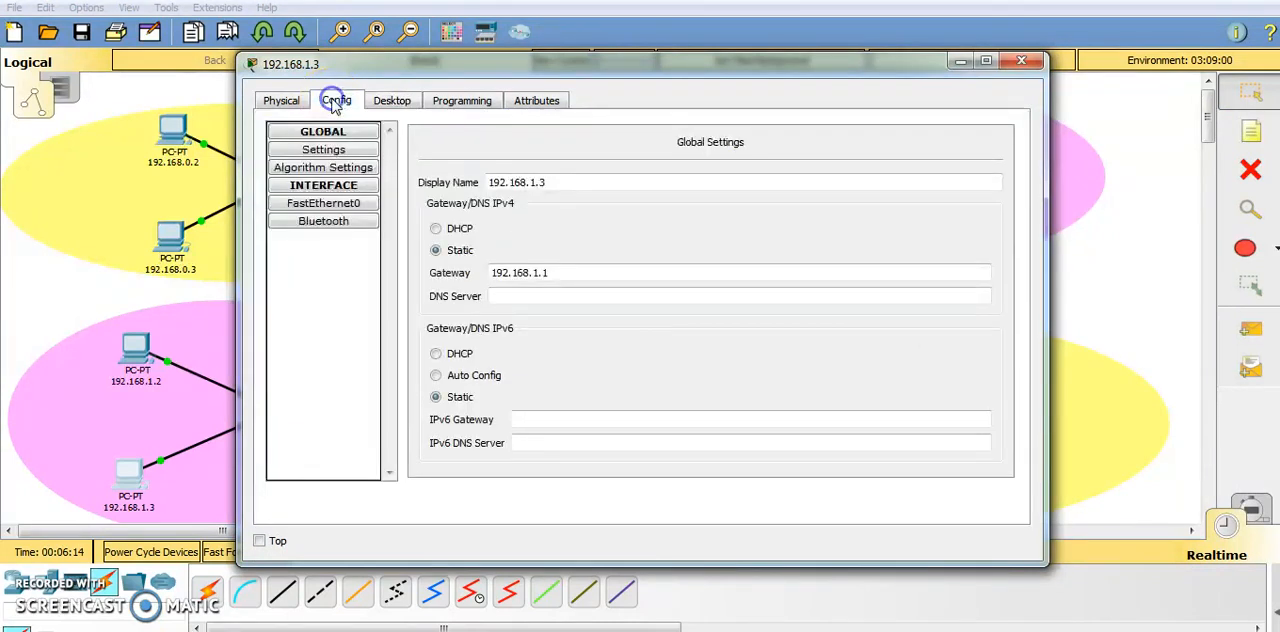
left_click_drag(563, 178, 483, 192)
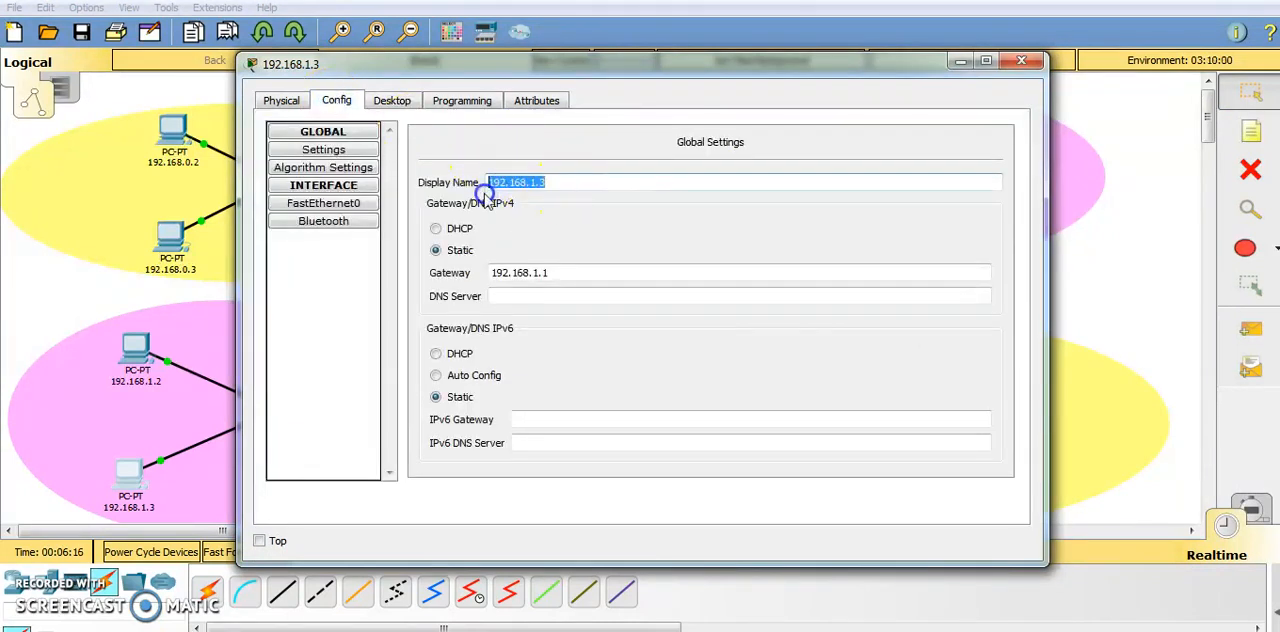
left_click(1021, 61)
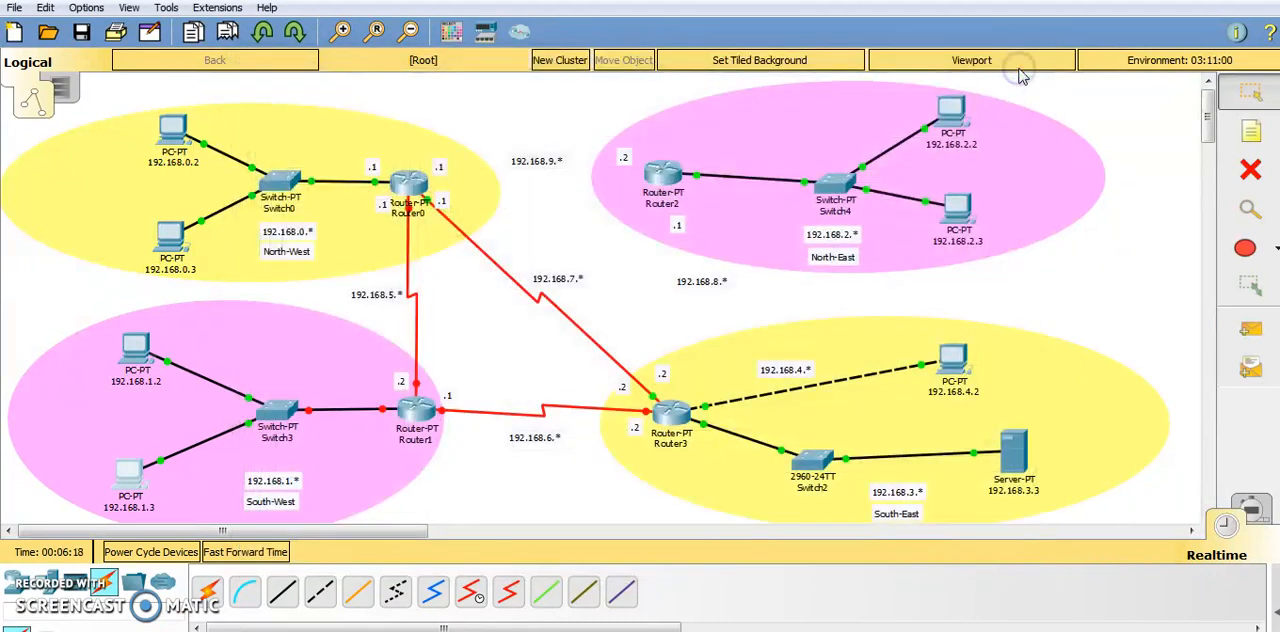
Open Router1's command line interface and answer no to the initial configuration dialog to reach the router prompt.
left_click(414, 410)
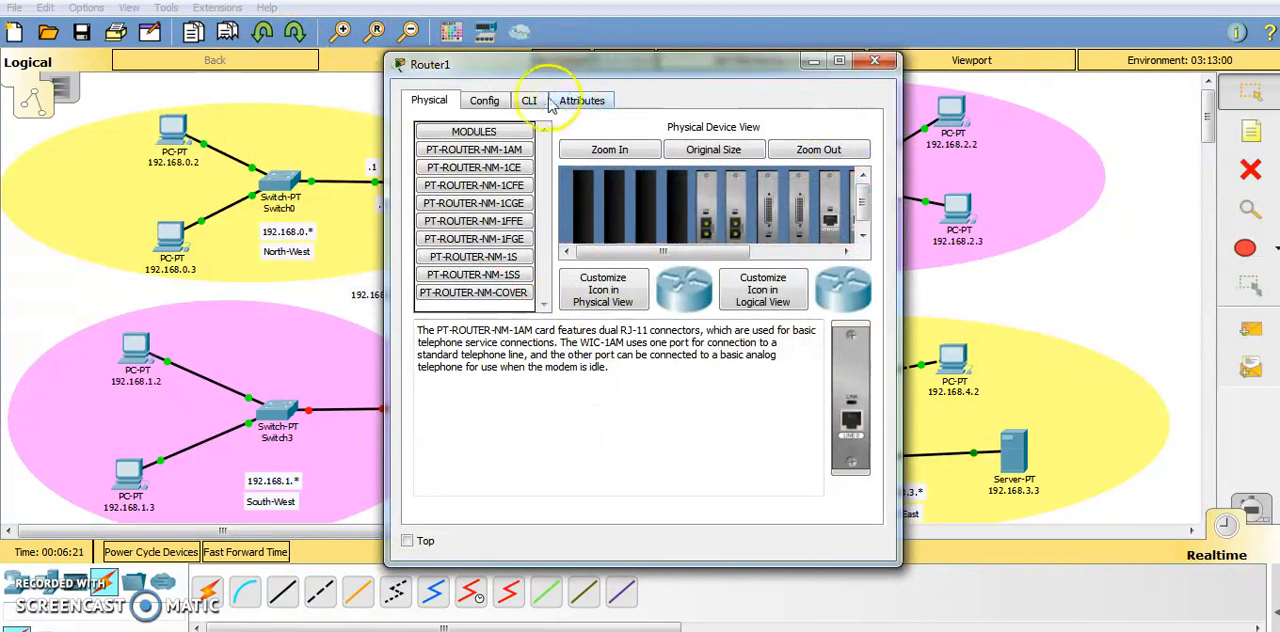
left_click(529, 100)
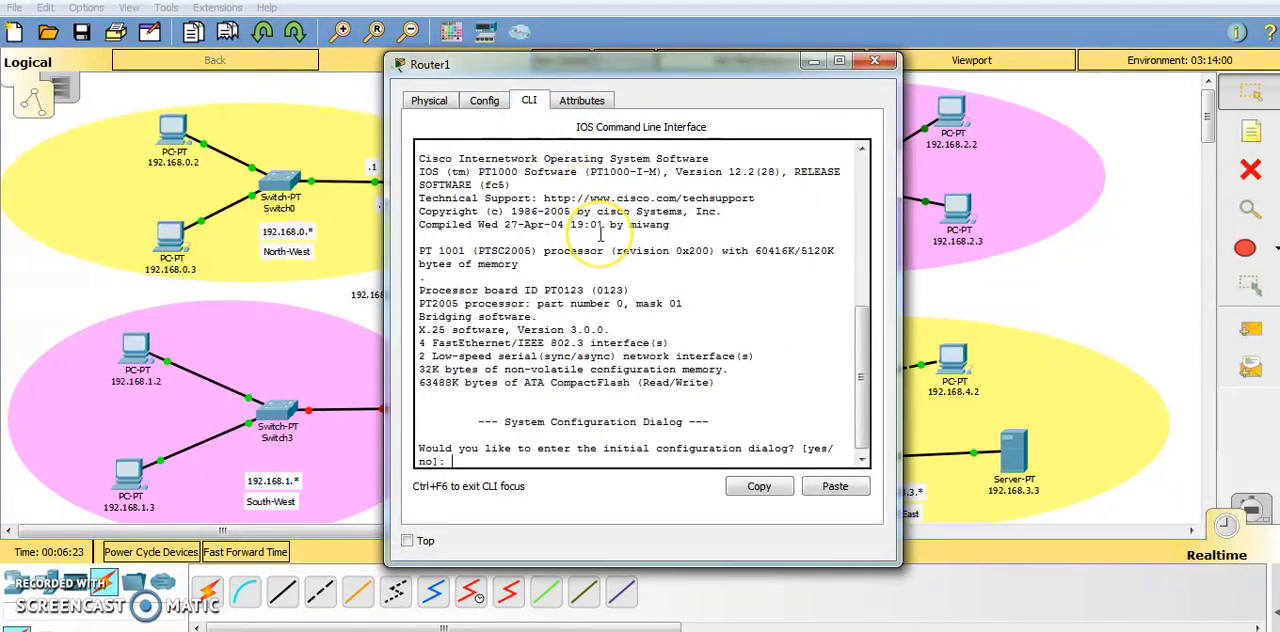
type("no")
key("Return")
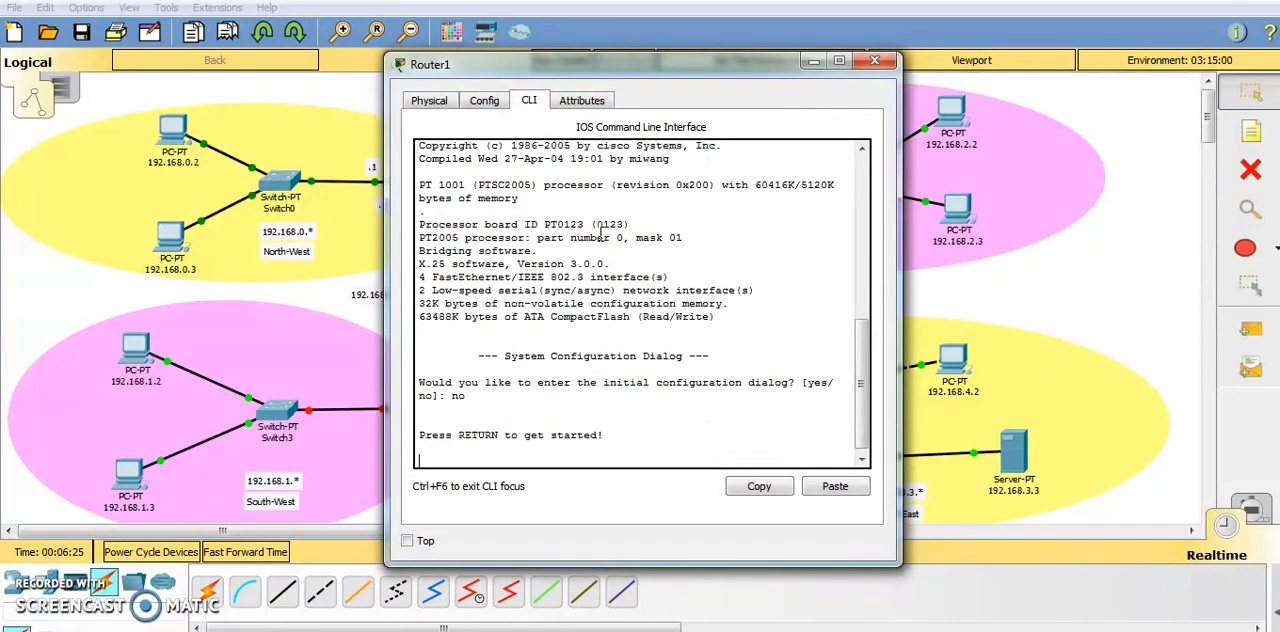
key("Return")
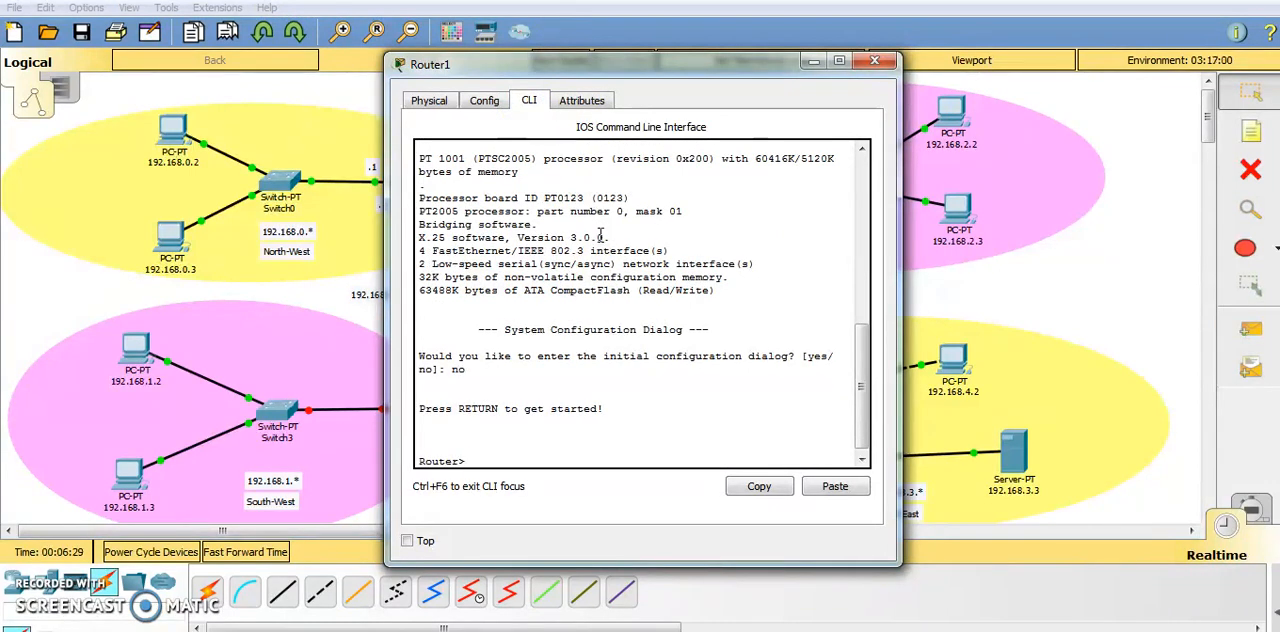
scroll(600, 237, "up", 1)
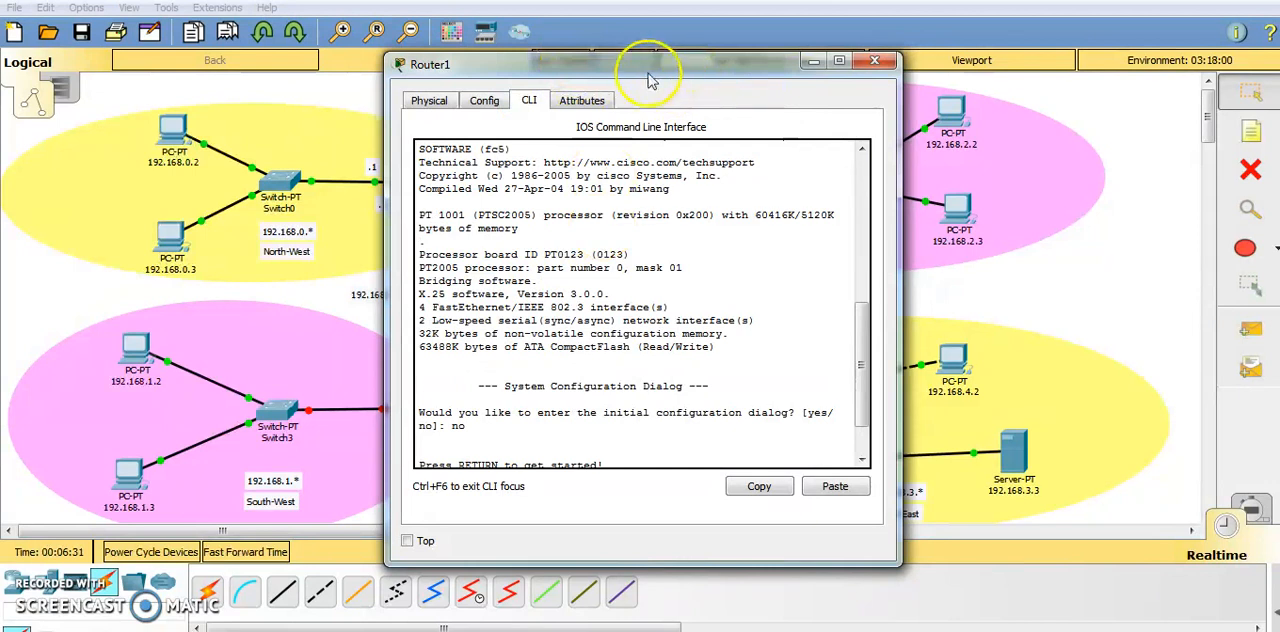
left_click_drag(650, 80, 865, 97)
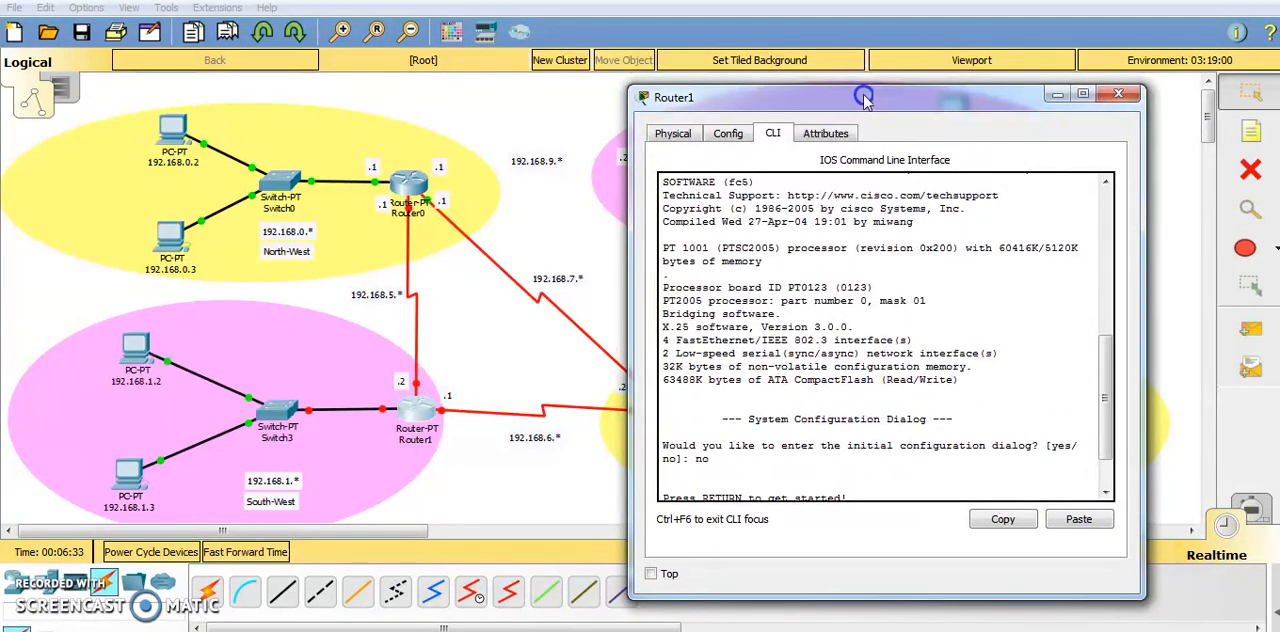
scroll(880, 330, "down", 1)
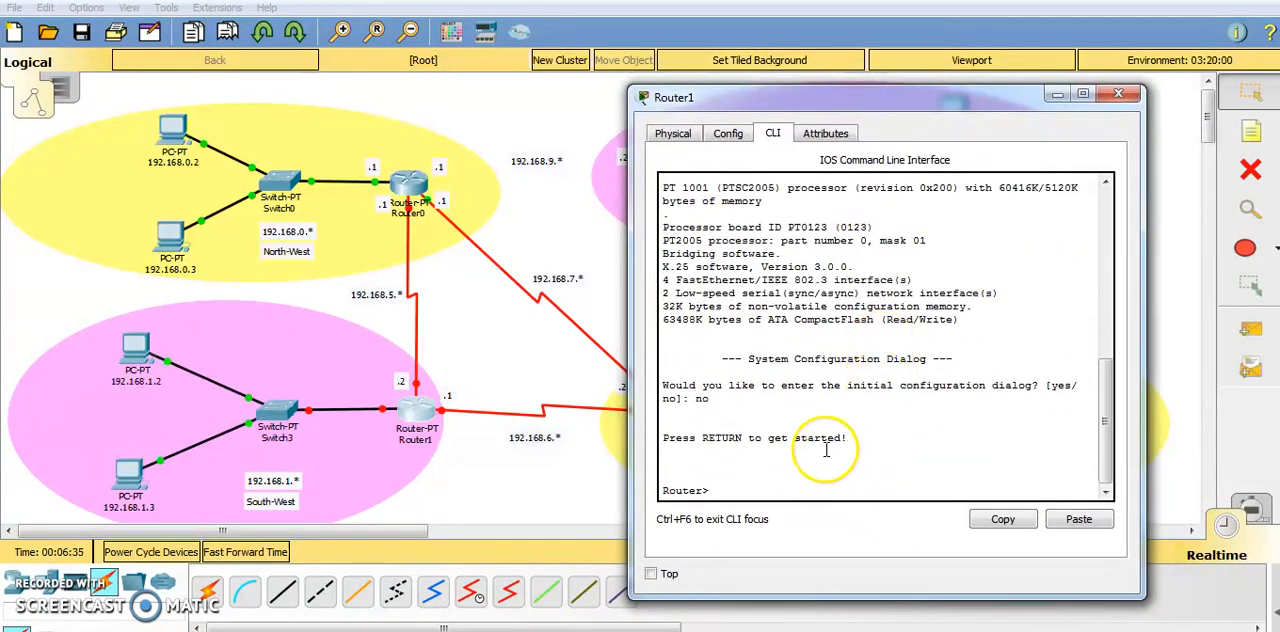
Try to set Router1's hostname to SW directly from user mode.
type("h")
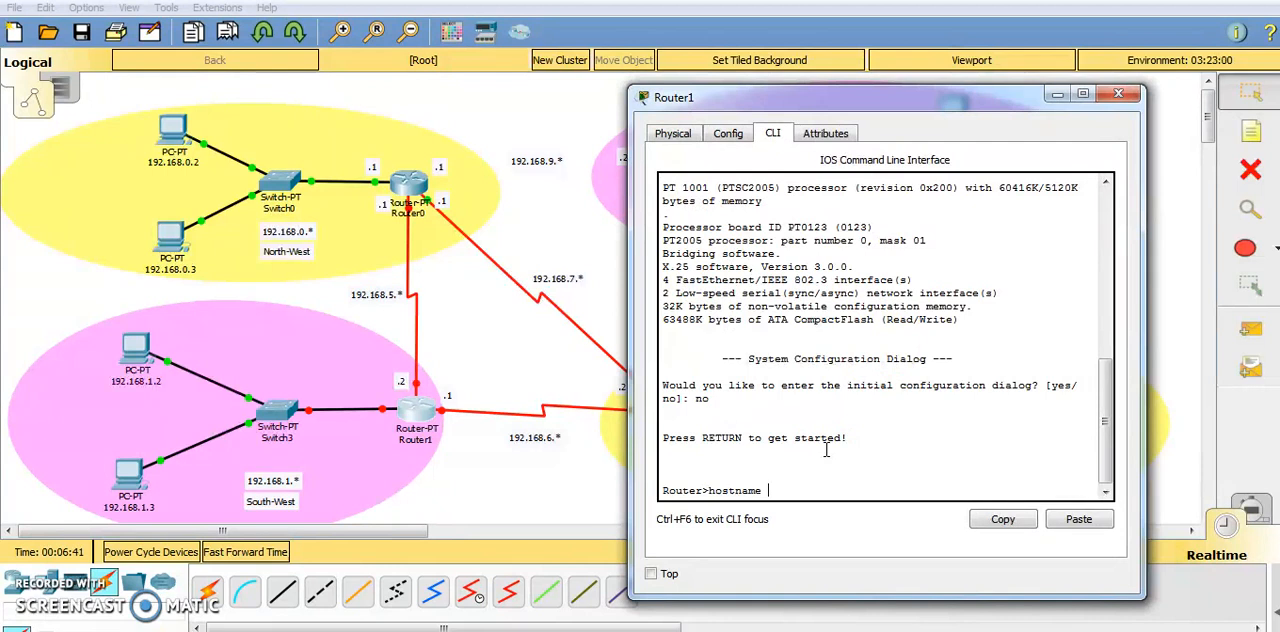
type("ostname")
key("Caps_Lock")
type("S")
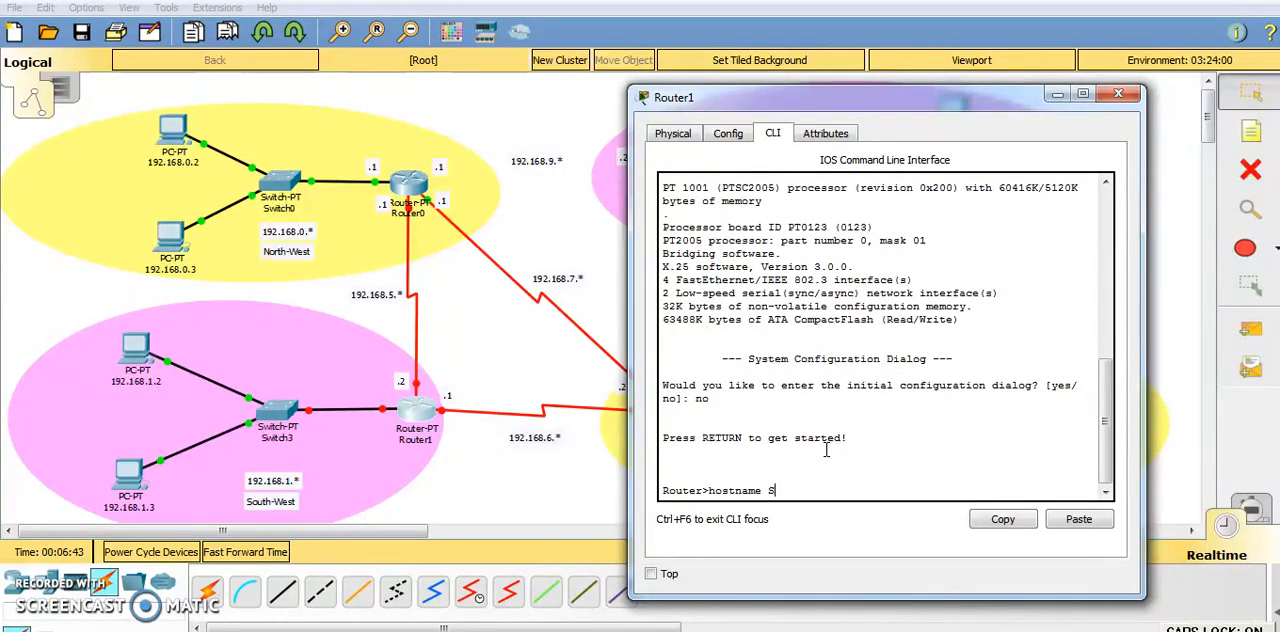
type("W")
key("Return")
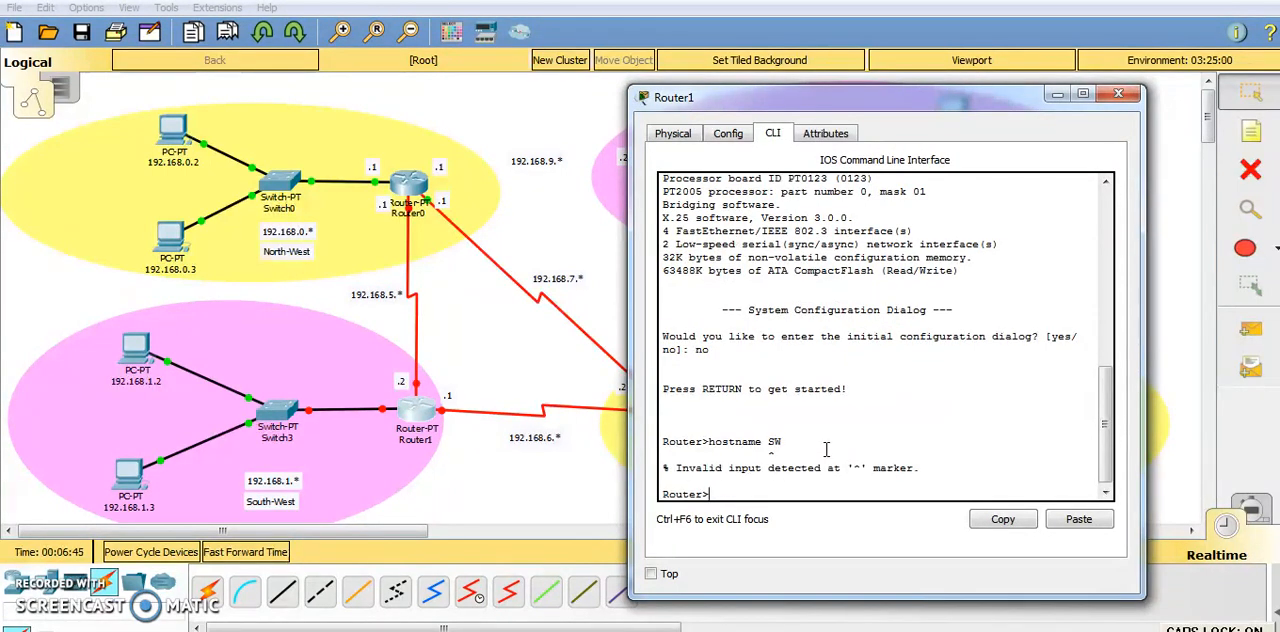
Enter privileged mode with en and global configuration mode with conf t on Router1.
key("Caps_Lock")
type("en")
key("Return")
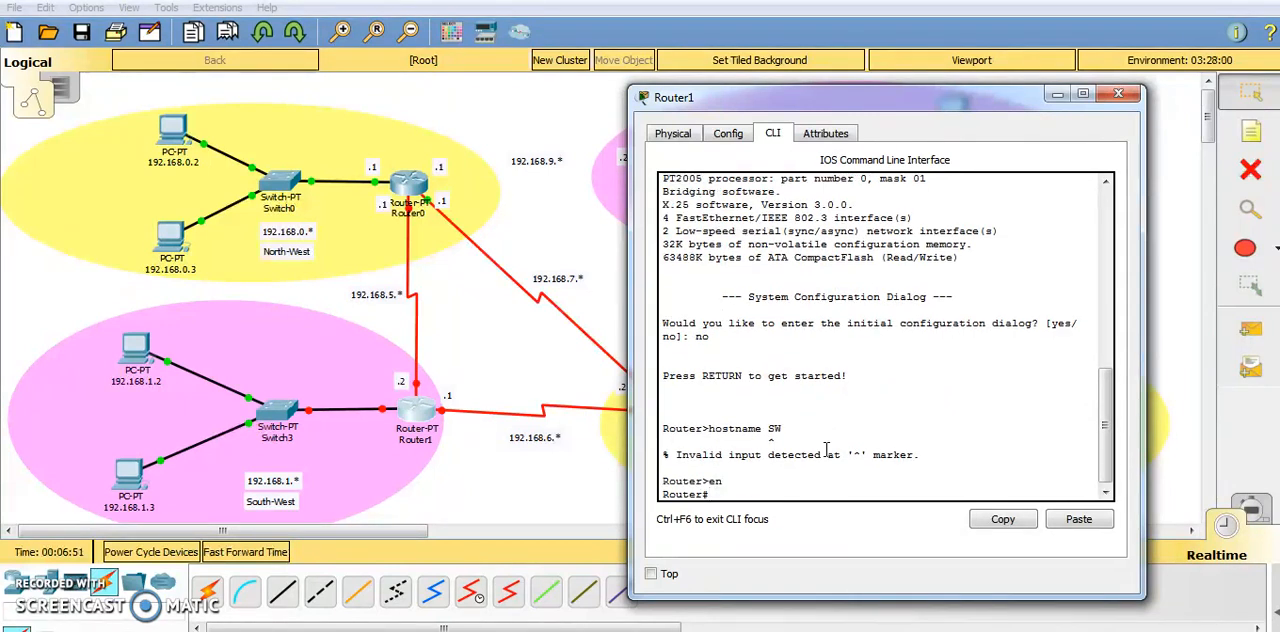
type("conf t")
key("Return")
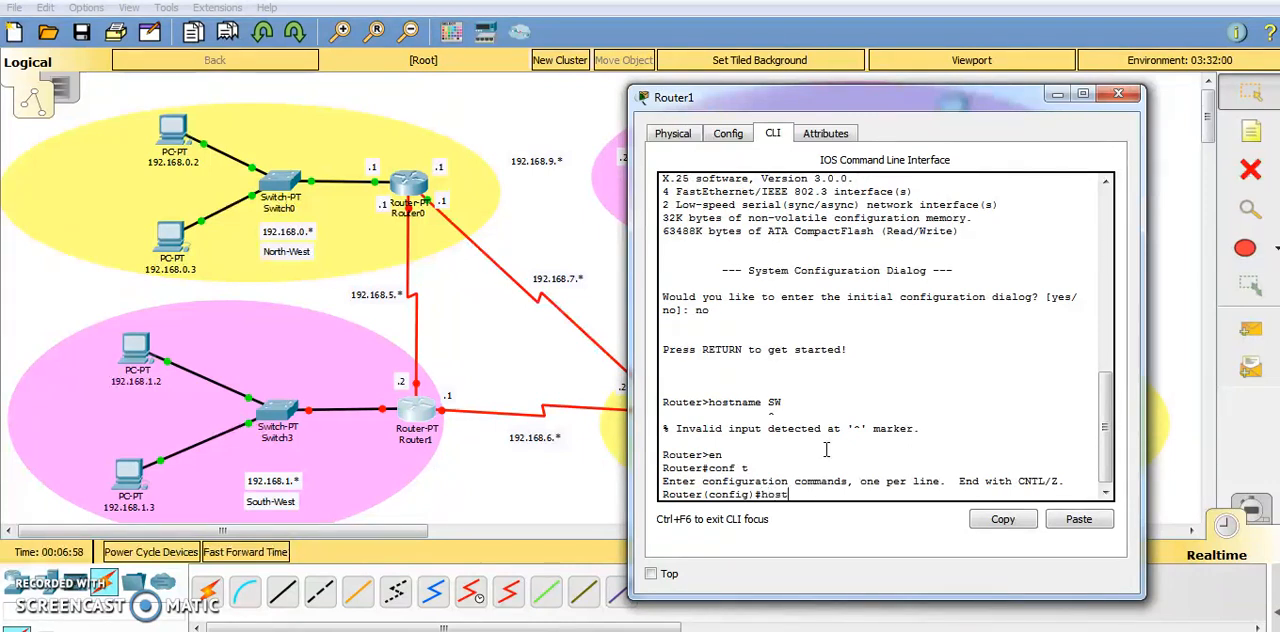
Set Router1's hostname to SW in global configuration mode.
type("hostname")
key("Caps_Lock")
type("SW")
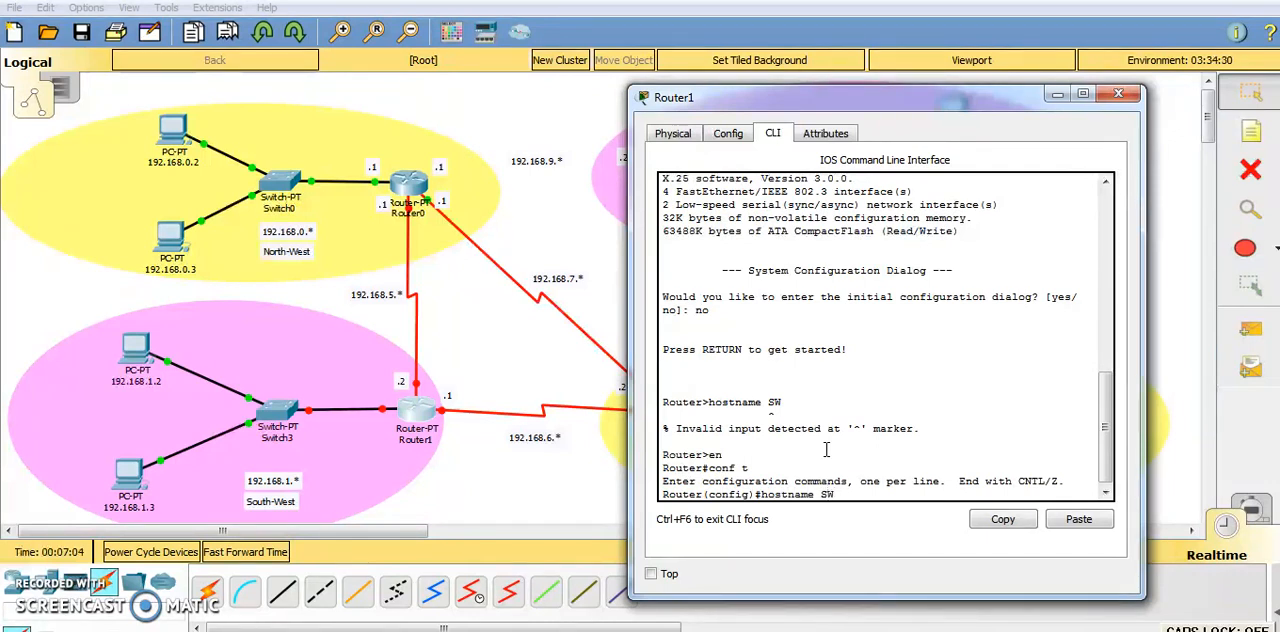
key("Return")
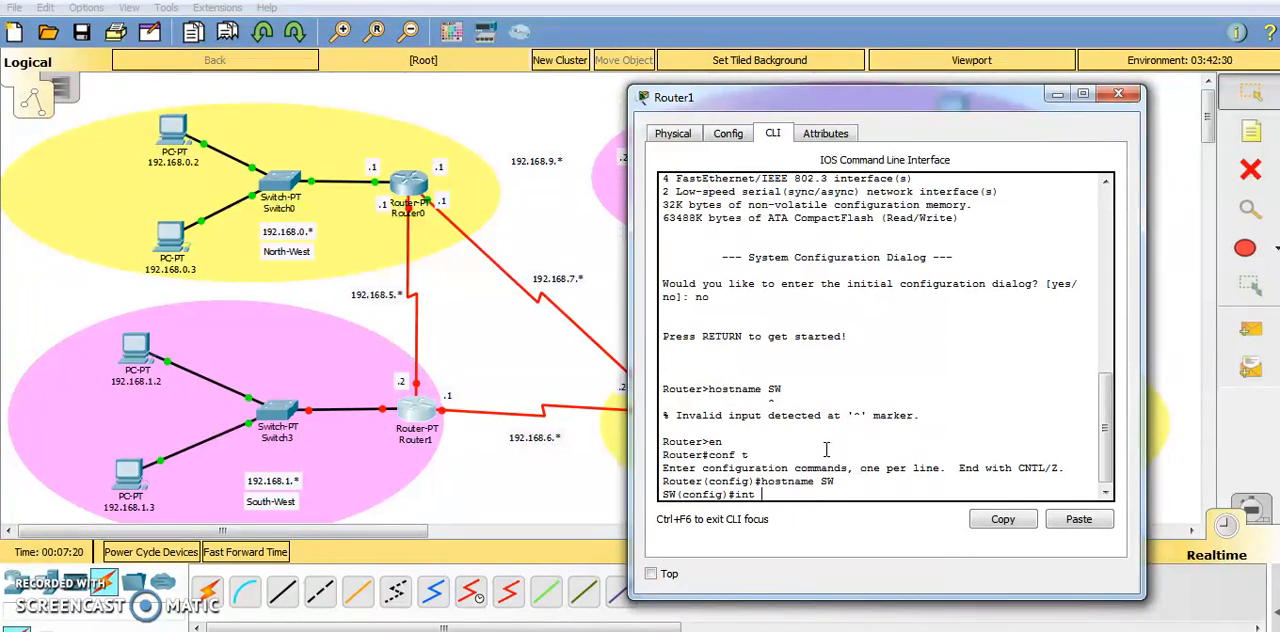
Assign IP address 192.168.1.1 with subnet mask 255.255.255.0 to interface fa 0/0 of the SW router.
type("fa")
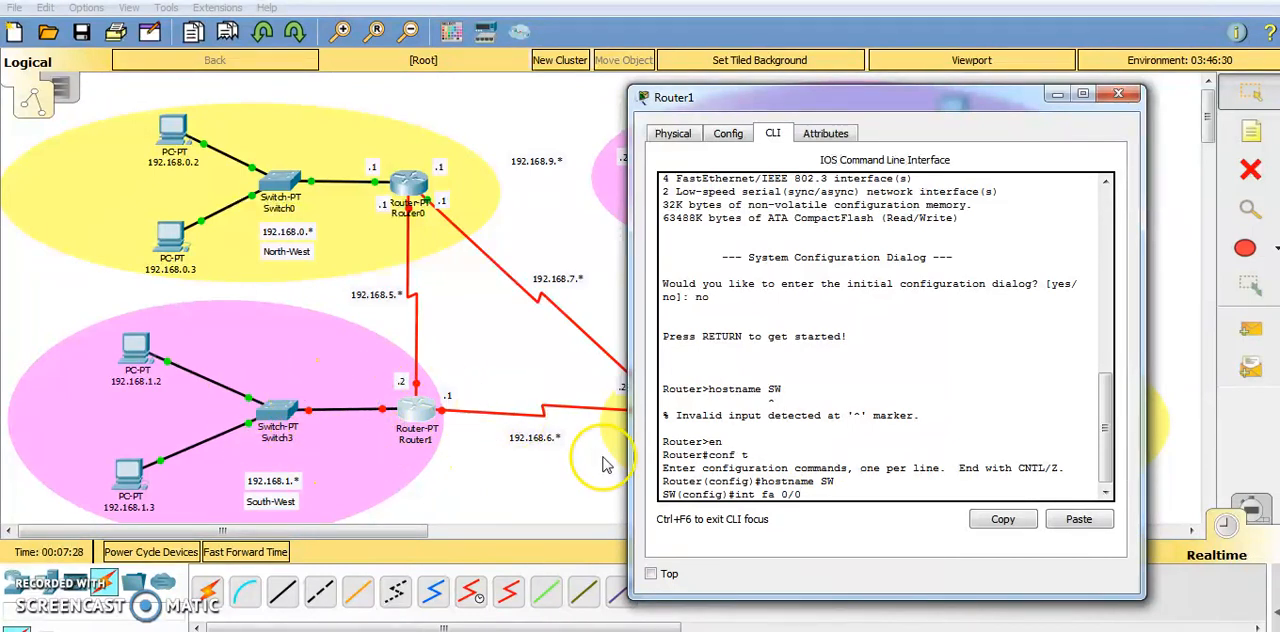
type("0/0")
key("Return")
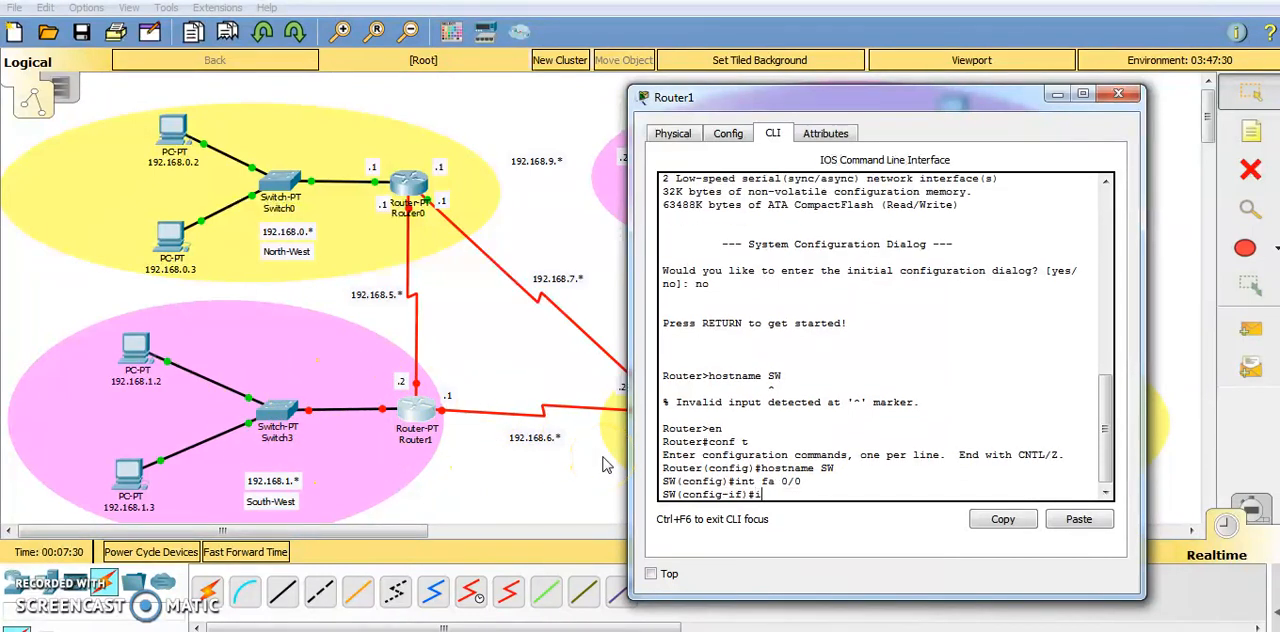
type("ress 192")
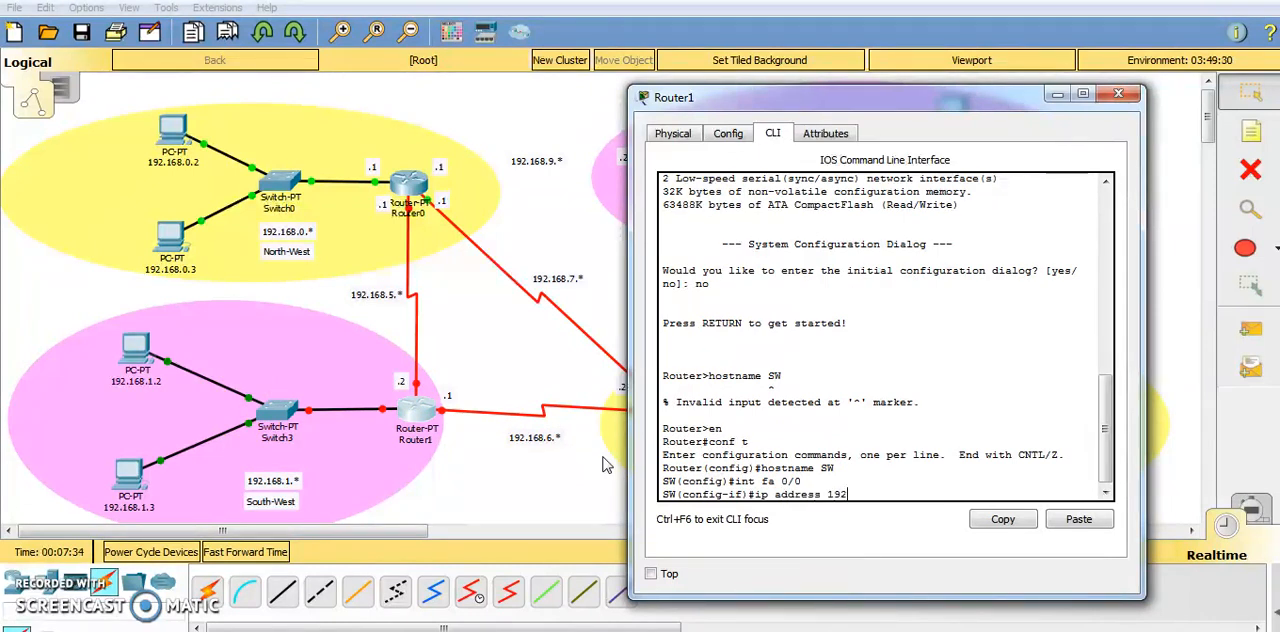
type(".168.1.1 25")
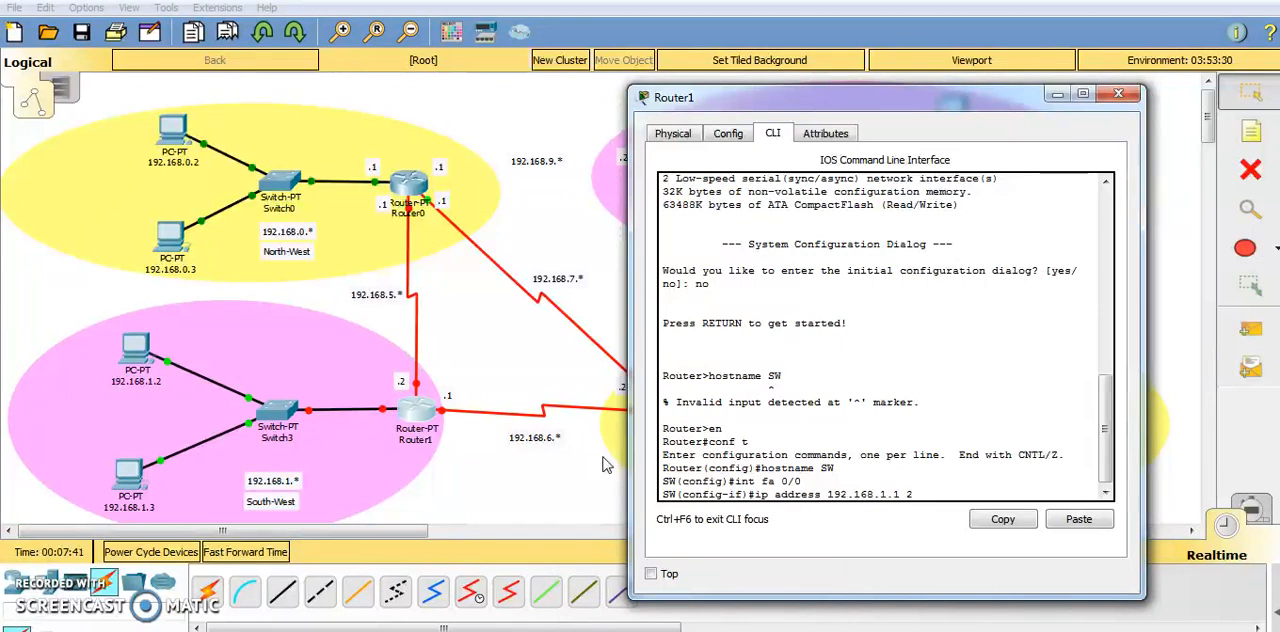
key("BackSpace")
type("255.255.0")
key("Return")
Enable interface fa 0/0 on the SW router with no shut and return to global configuration mode.
type("no shu")
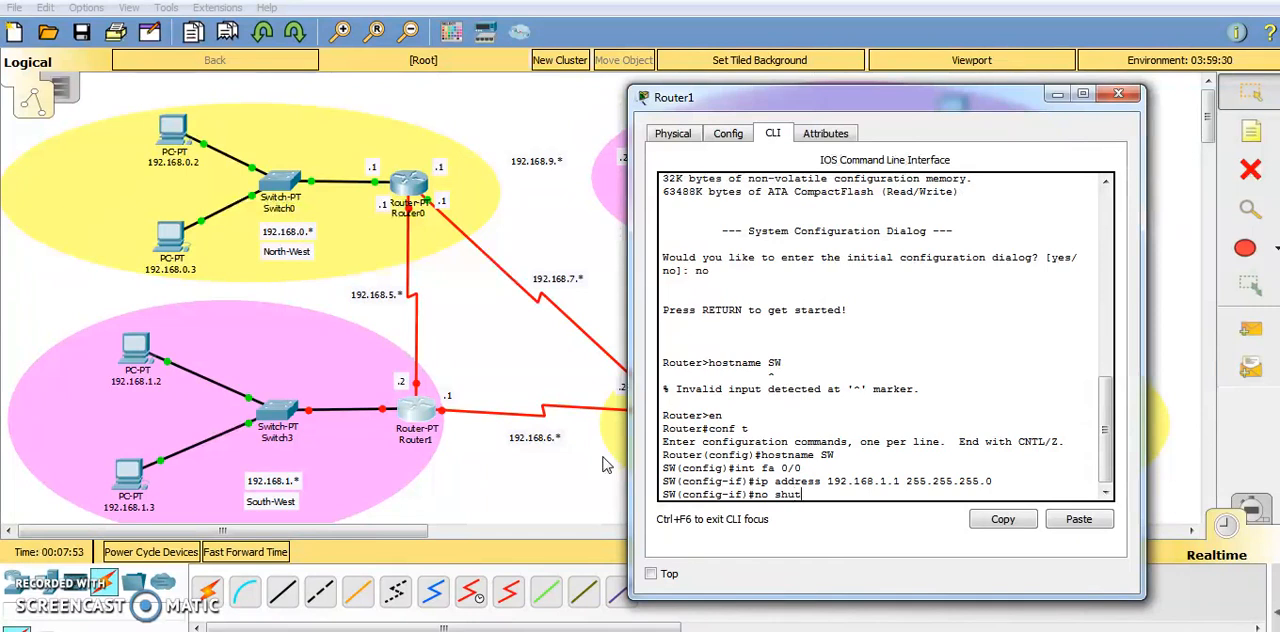
type("t")
key("Return")
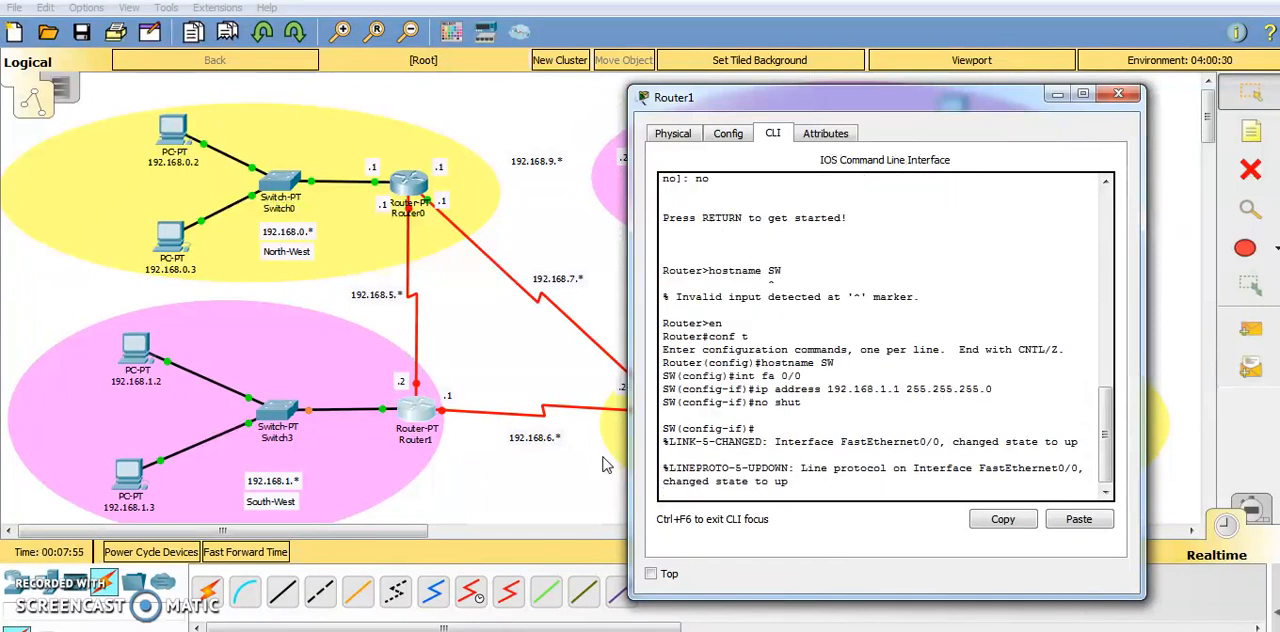
key("Return")
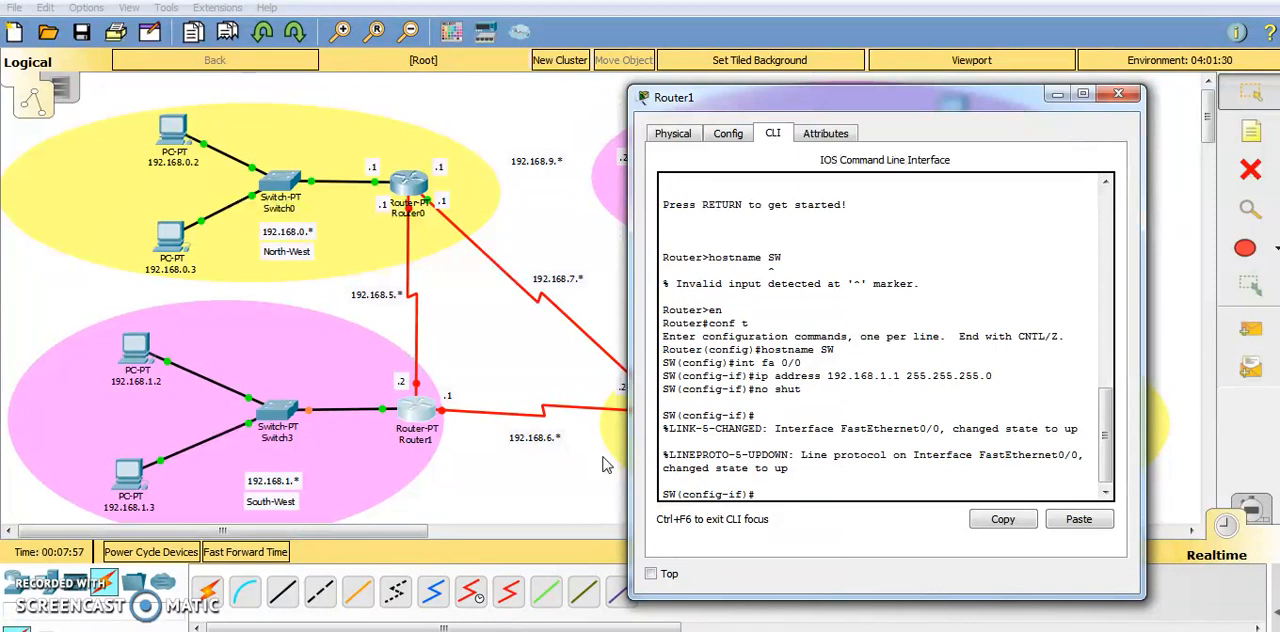
type("exit")
key("Return")
Assign IP address 192.168.5.2 with subnet mask 255.255.255.0 to serial interface se 2/0 of the SW router.
type("int se")
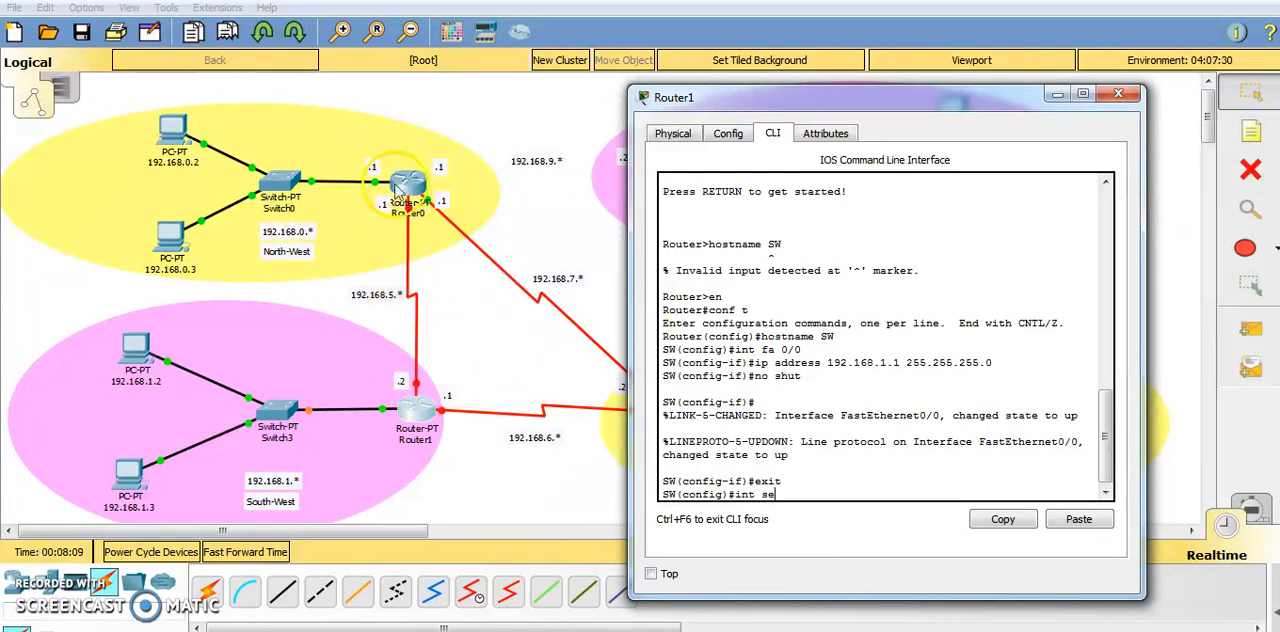
type("2/0")
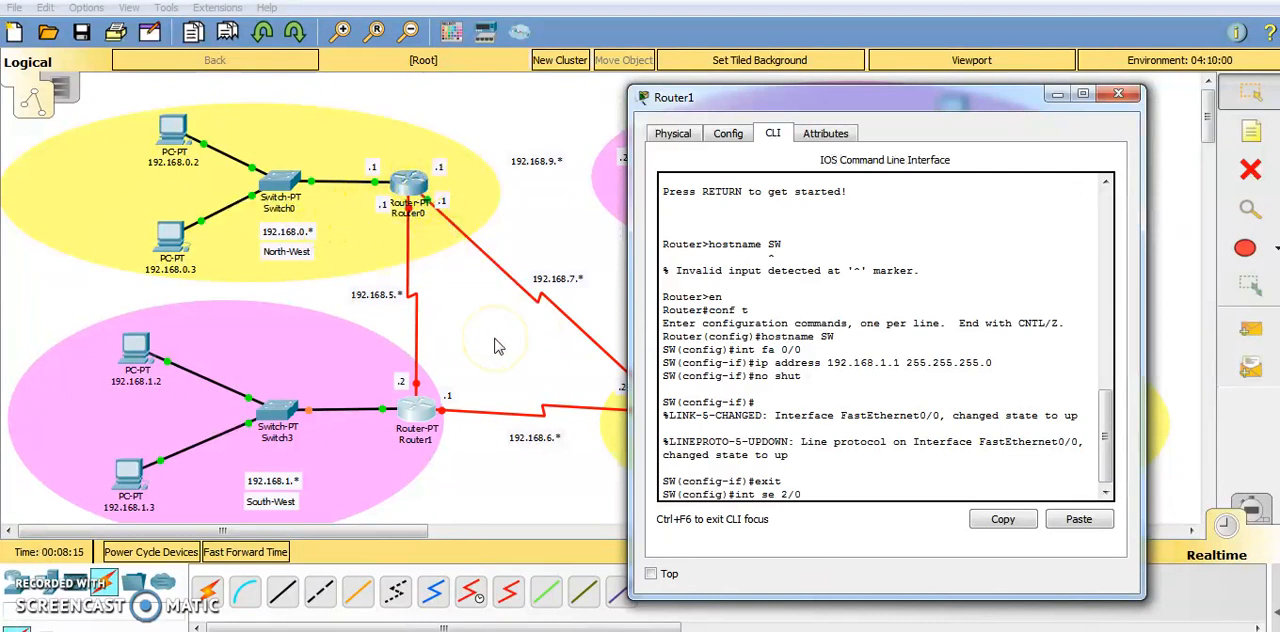
key("Return")
type("int")
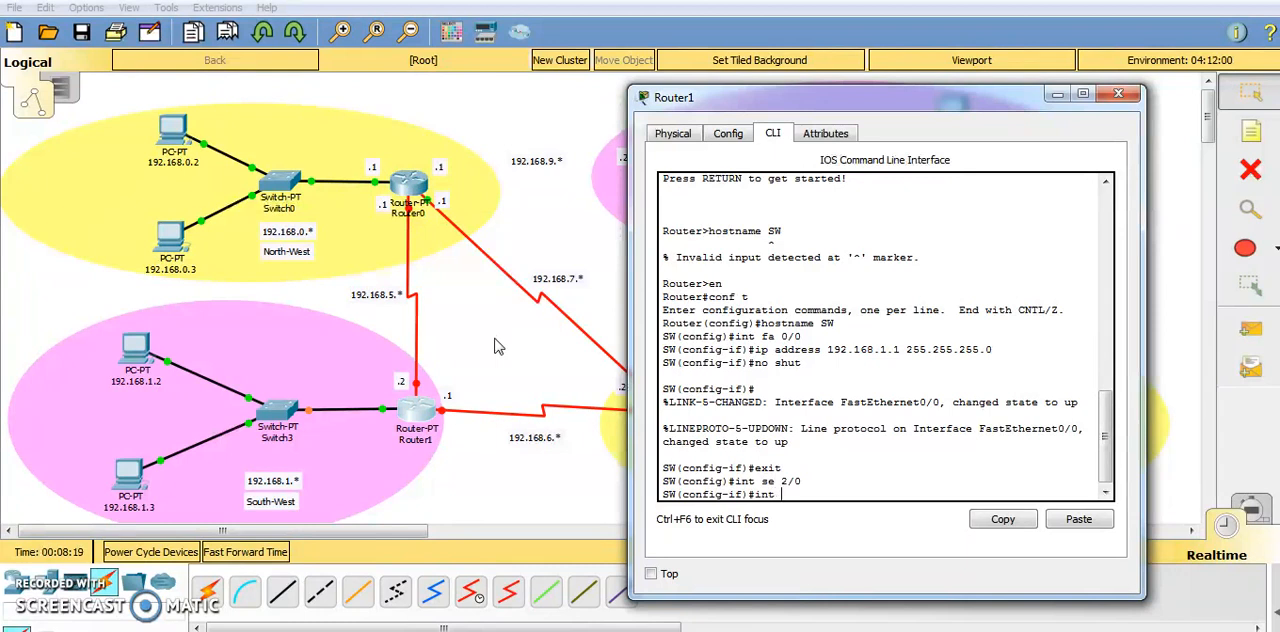
key("BackSpace")
key("BackSpace")
type("p address 192.168.5.1 255.")
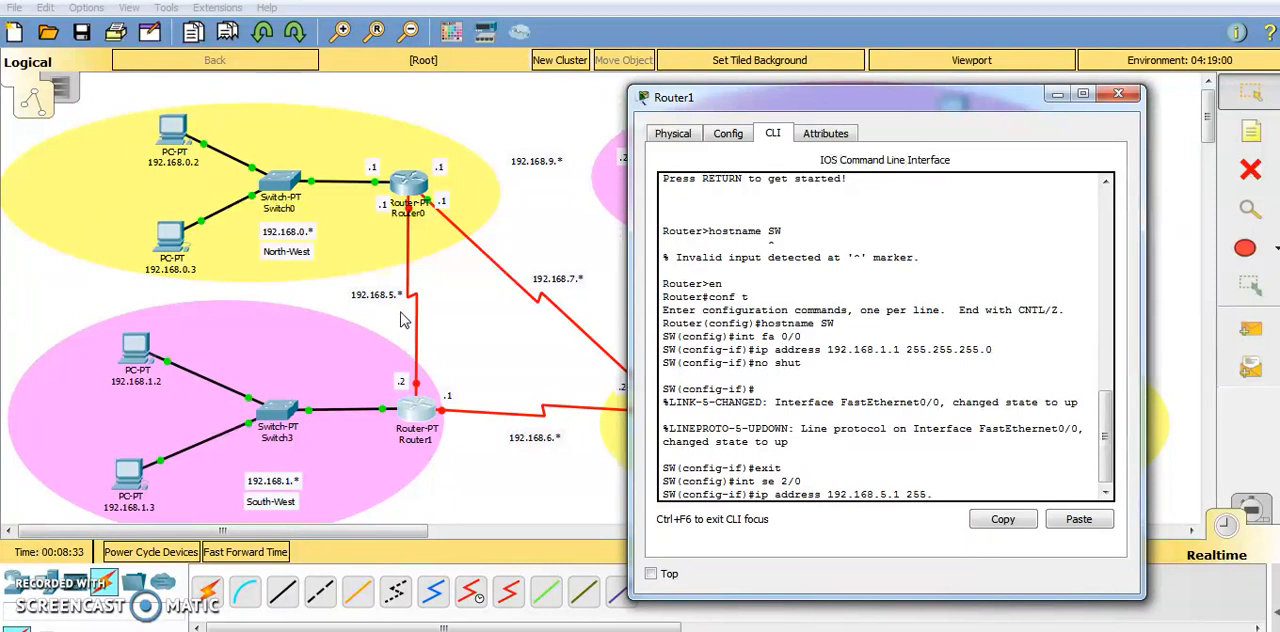
type("255.255.")
key("Left")
key("Left")
key("Left")
key("Left")
key("Left")
key("Left")
key("Left")
key("Left")
key("Left")
key("Left")
key("Left")
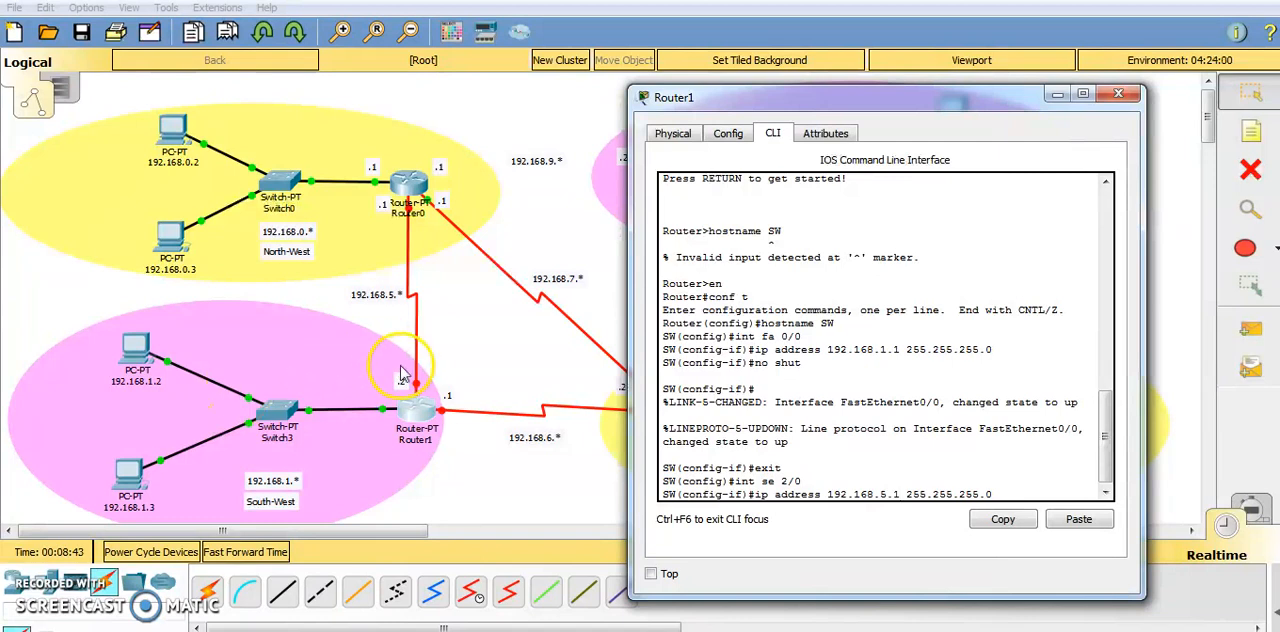
key("Delete")
type("2")
key("Return")
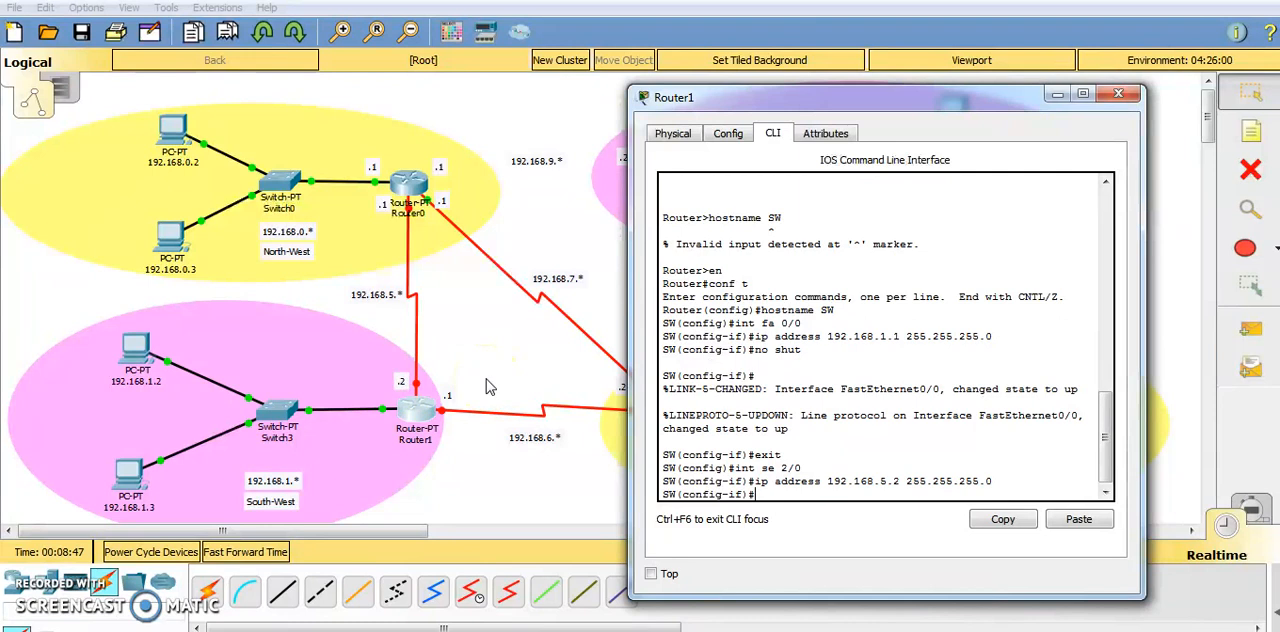
Enable serial interface se 2/0 with no shut and exit to global configuration mode.
type("no shut")
key("Return")
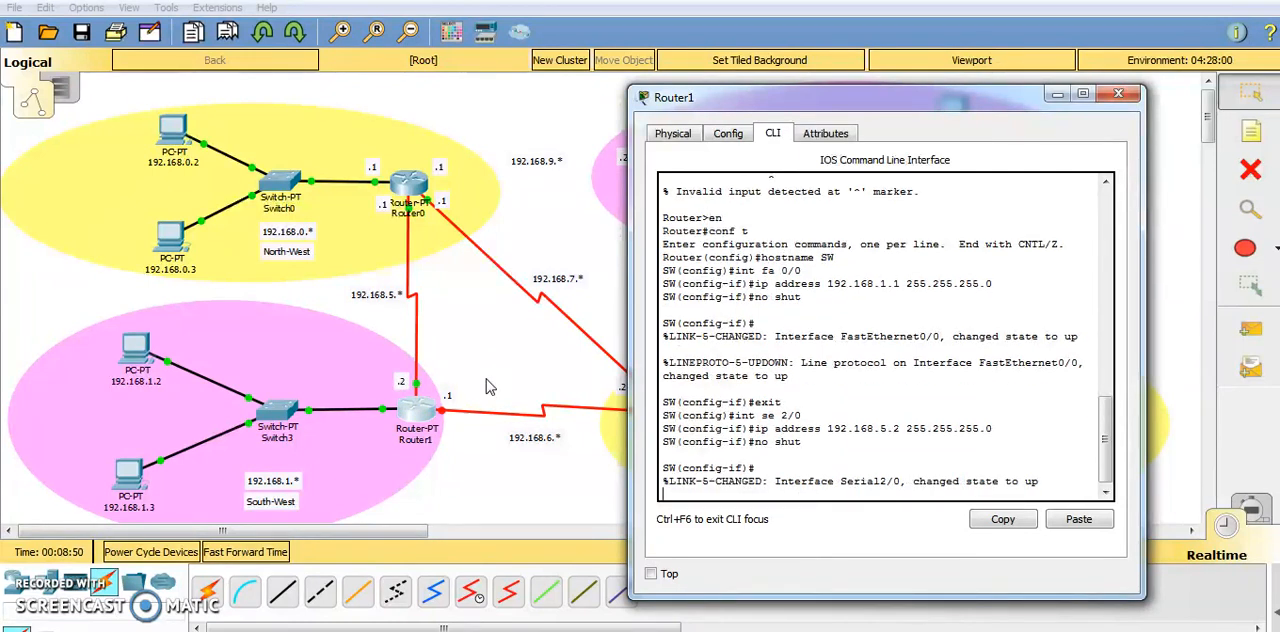
key("Return")
type("exi")
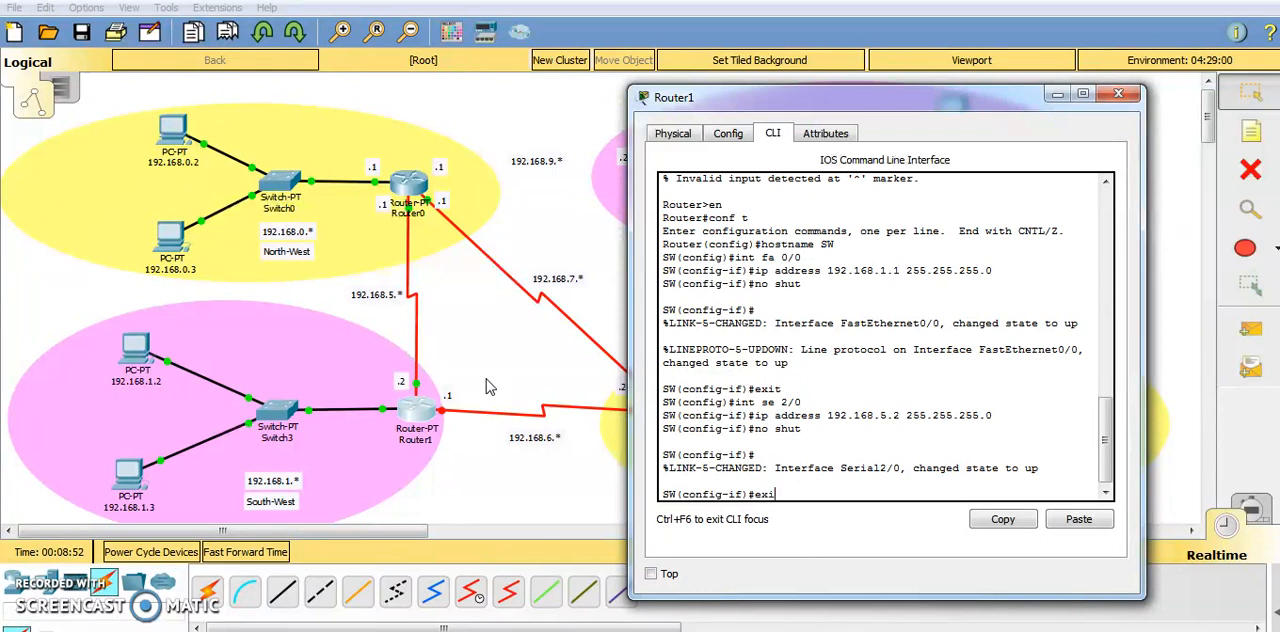
type("t")
key("Return")
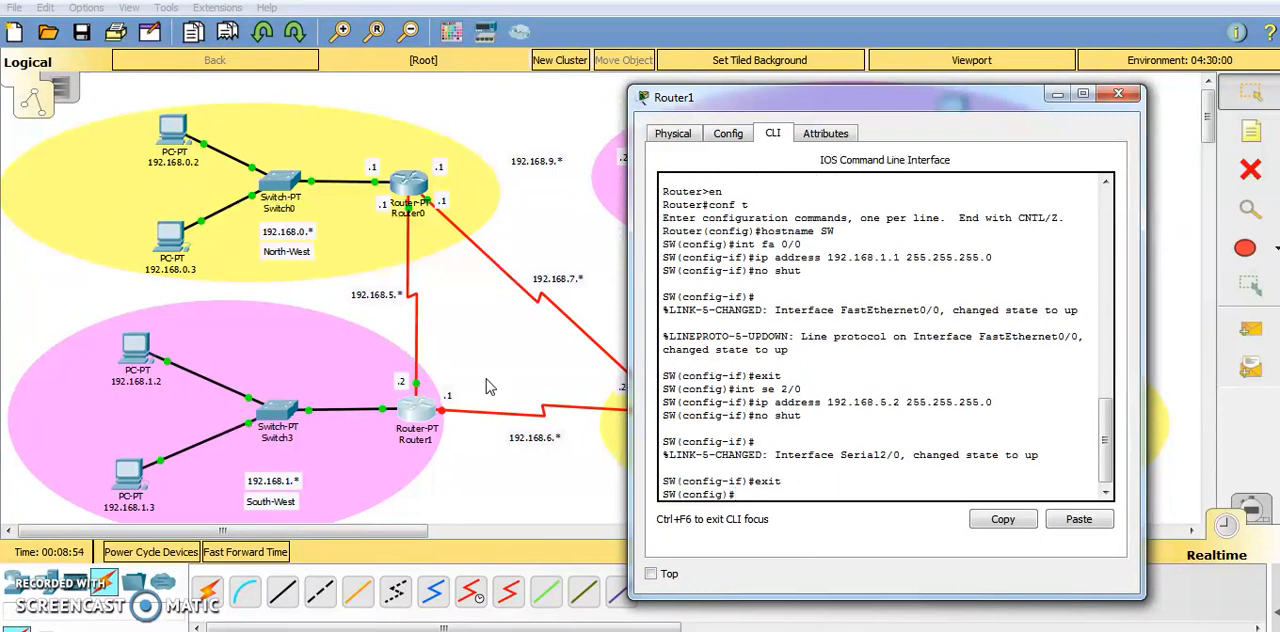
Try to enter interface configuration for serial interface 3/0 on the SW router.
type("int se 3/")
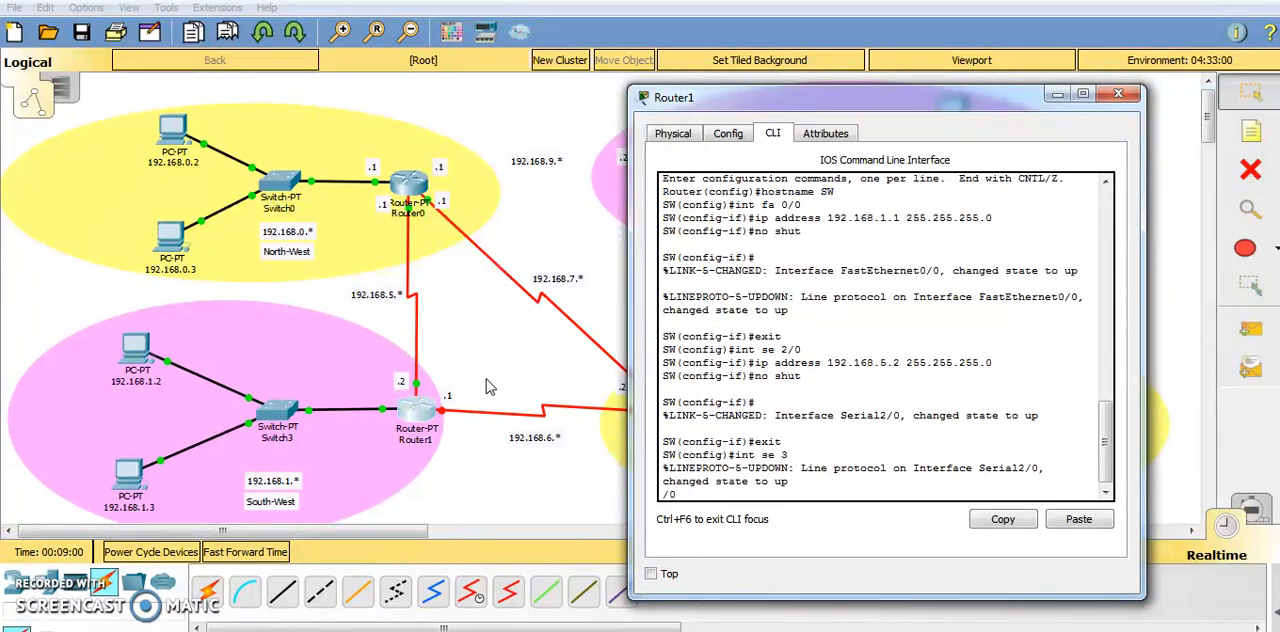
key("Return")
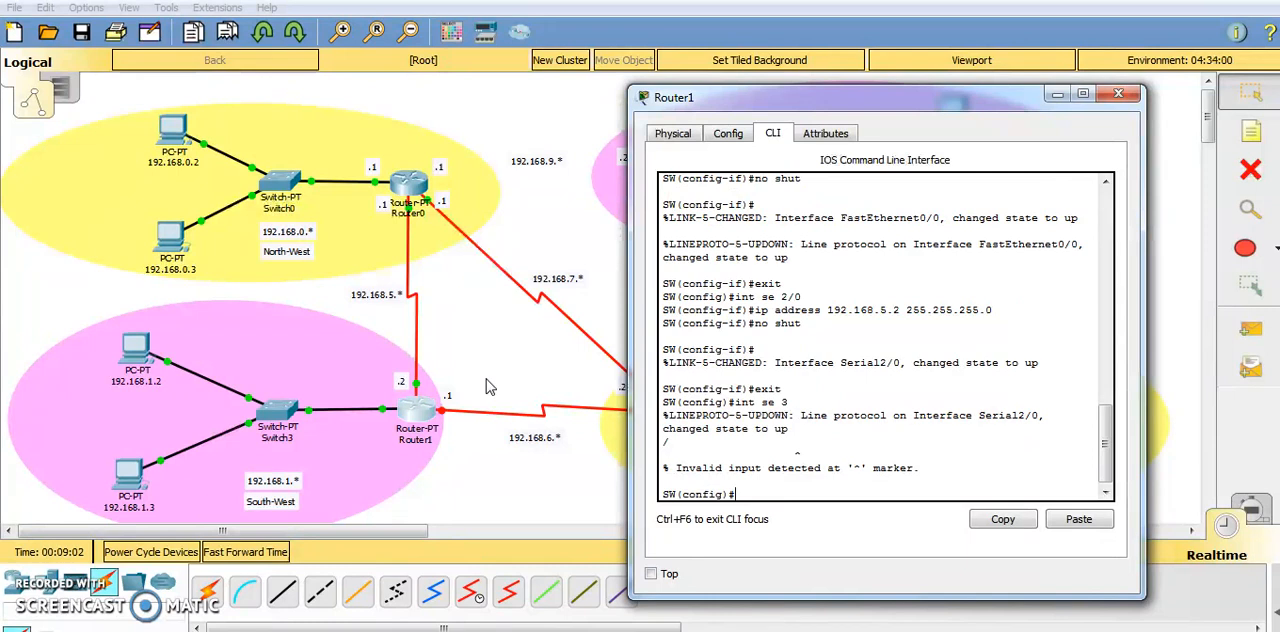
Assign IP address 192.168.6.1 with subnet mask 255.255.255.0 to serial interface se 3/0 of the SW router.
type("int se 3/0")
key("Return")
type("ip ")
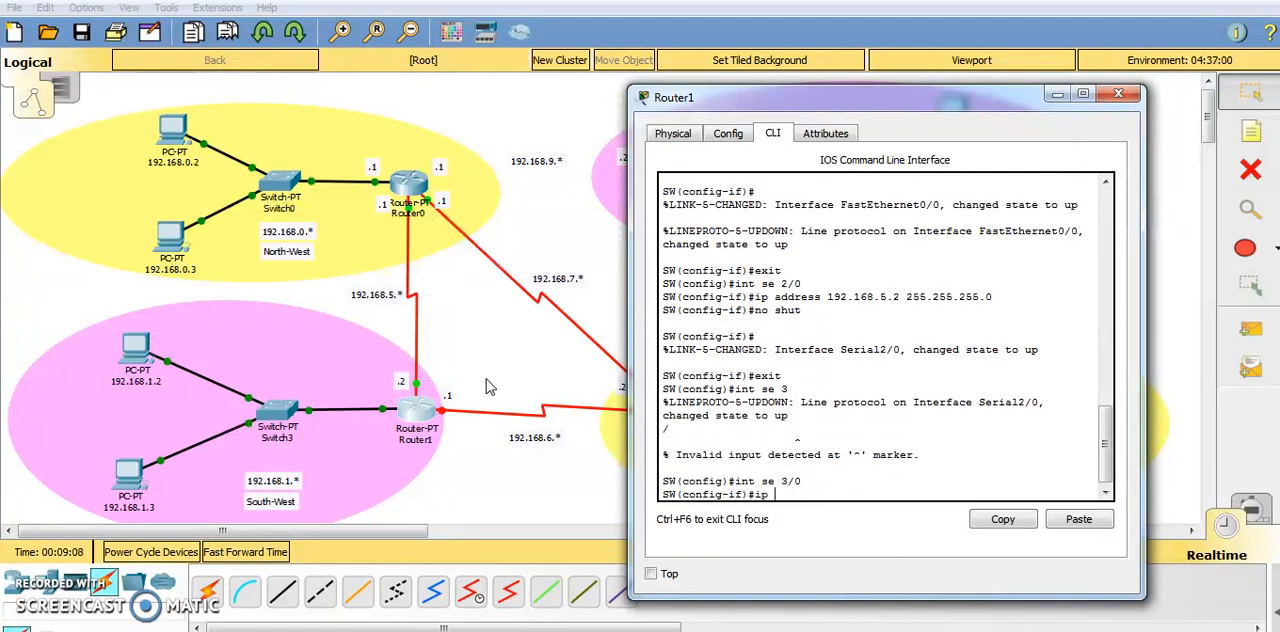
type("address 1")
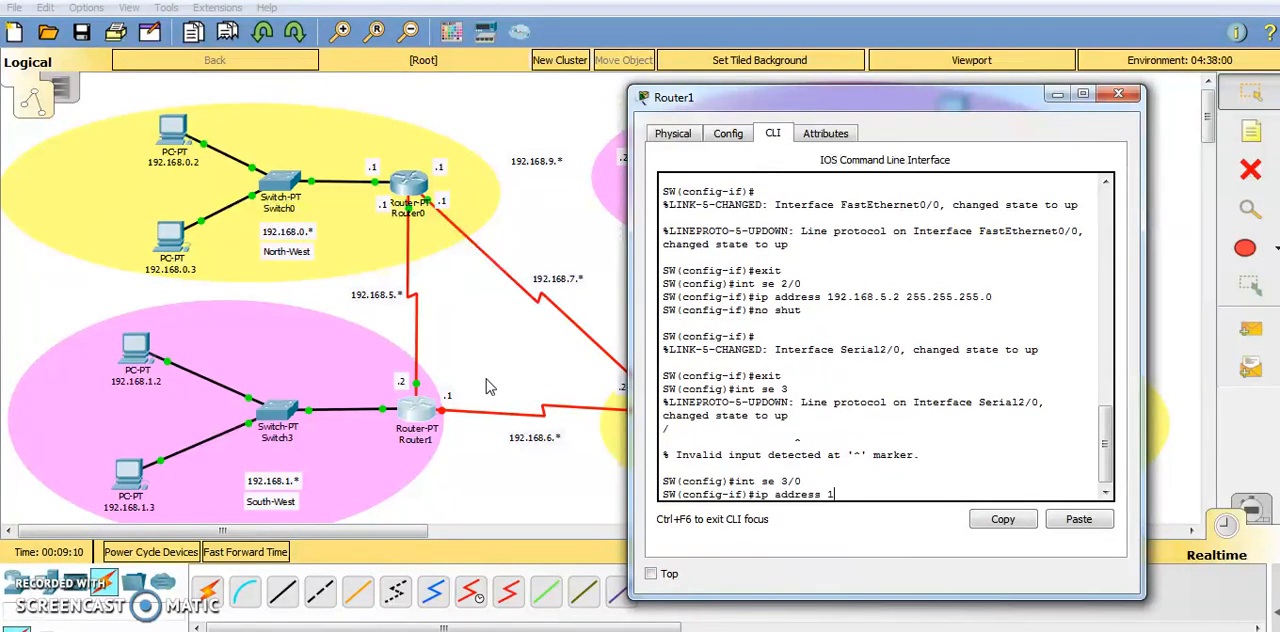
type("92.168.")
left_click_drag(765, 100, 832, 545)
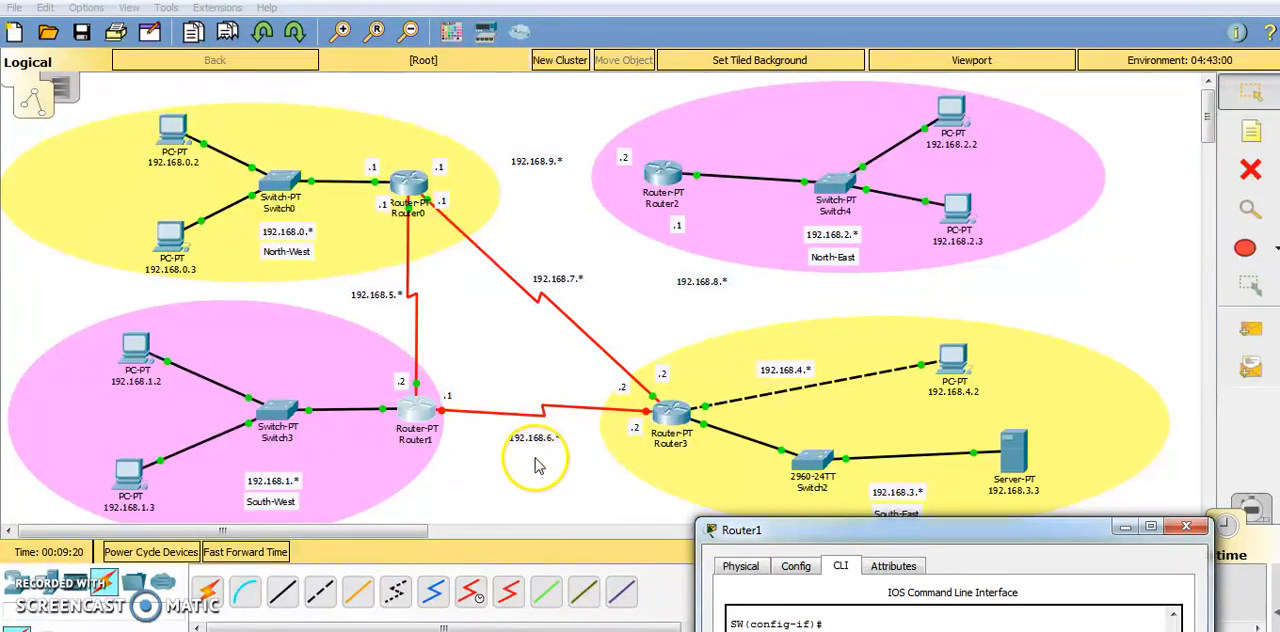
left_click_drag(838, 530, 829, 166)
type("6.1 255.255")
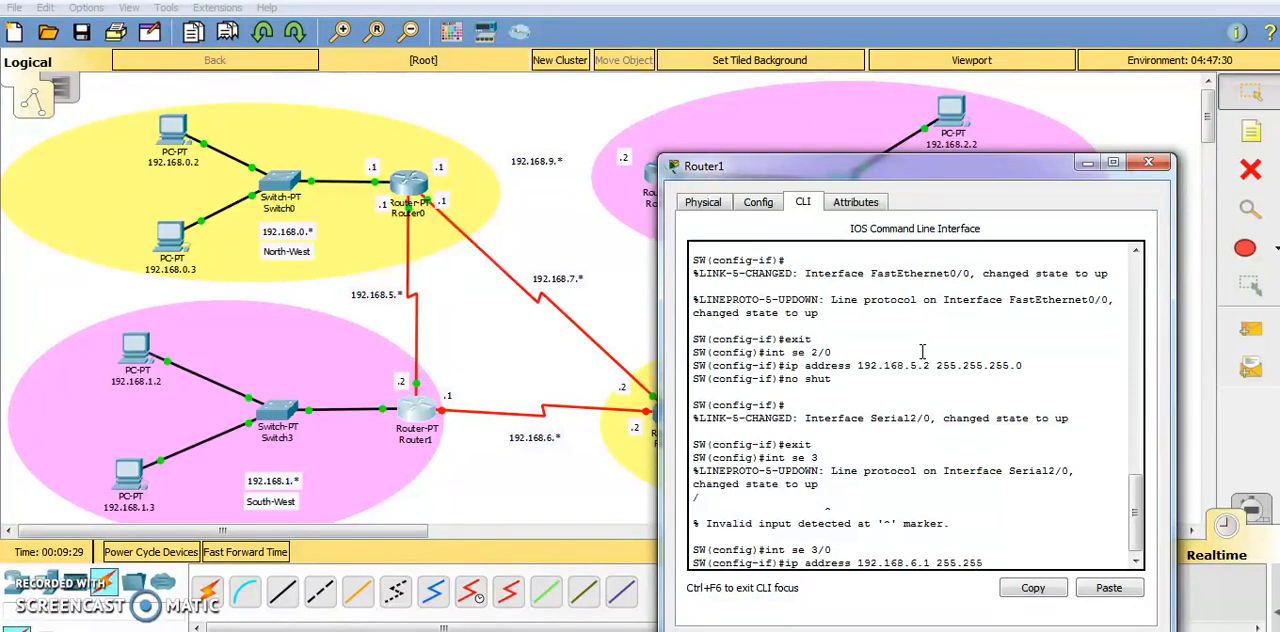
type(".255.0")
key("Return")
Enable serial interface se 3/0 with no shut, exit to global configuration mode and close the Router1 window.
type("no")
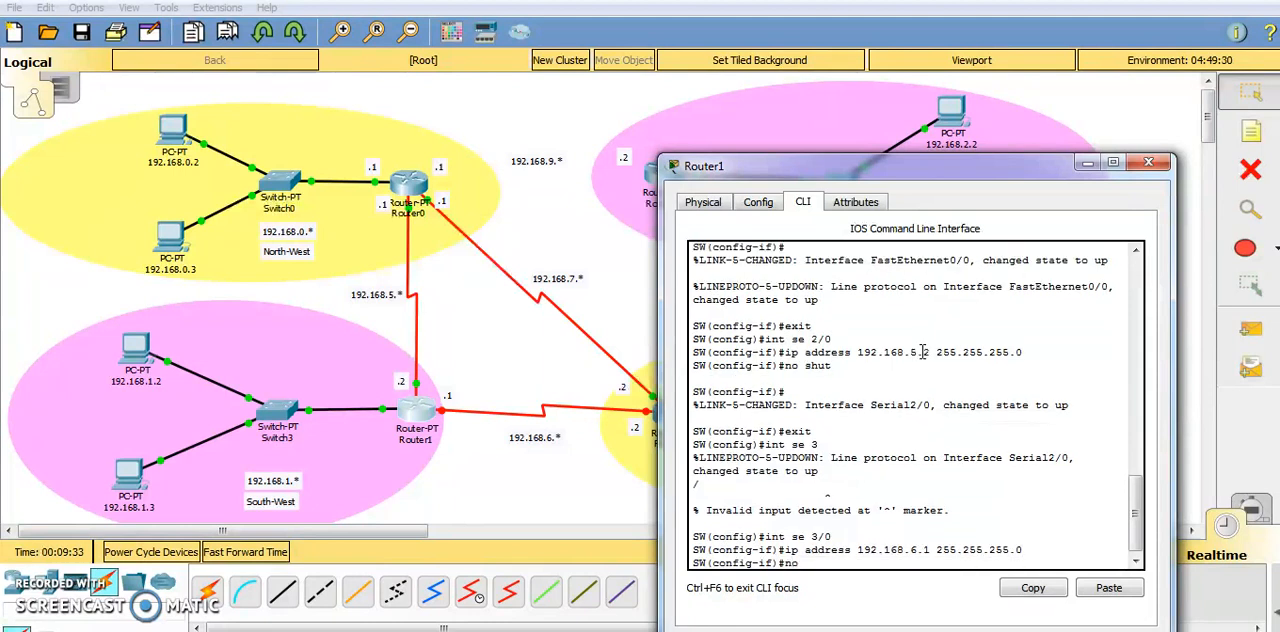
type(" sh")
key("Return")
key("Return")
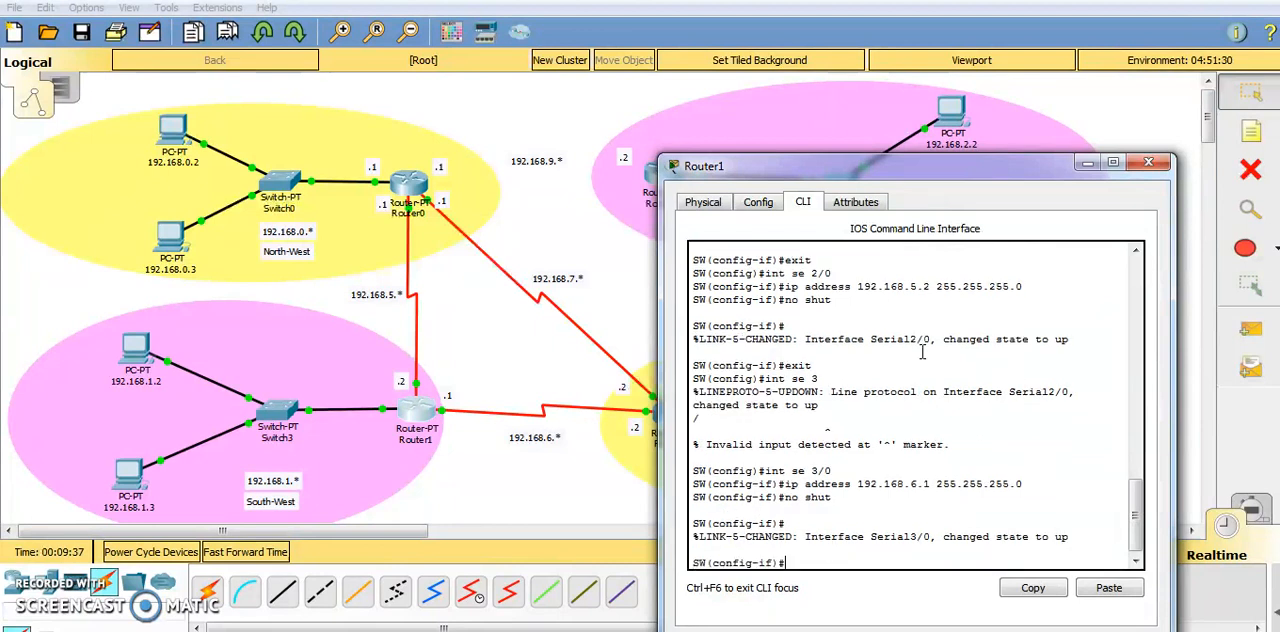
key("Return")
type("exit")
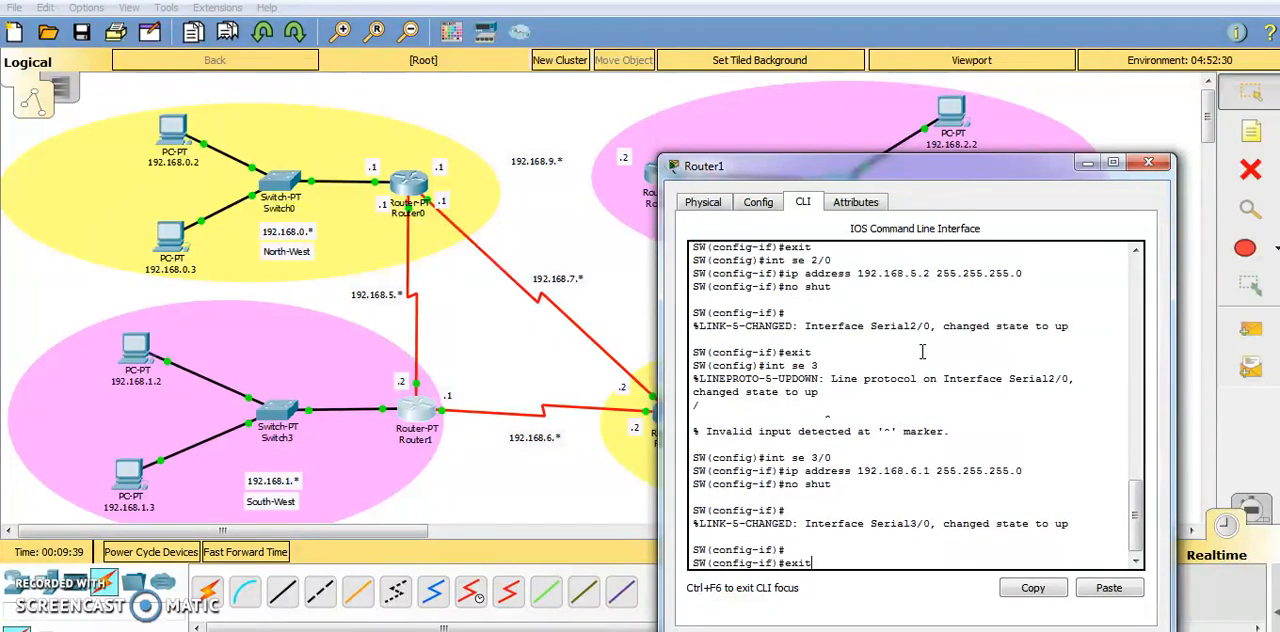
key("Return")
key("Return")
key("Return")
key("Return")
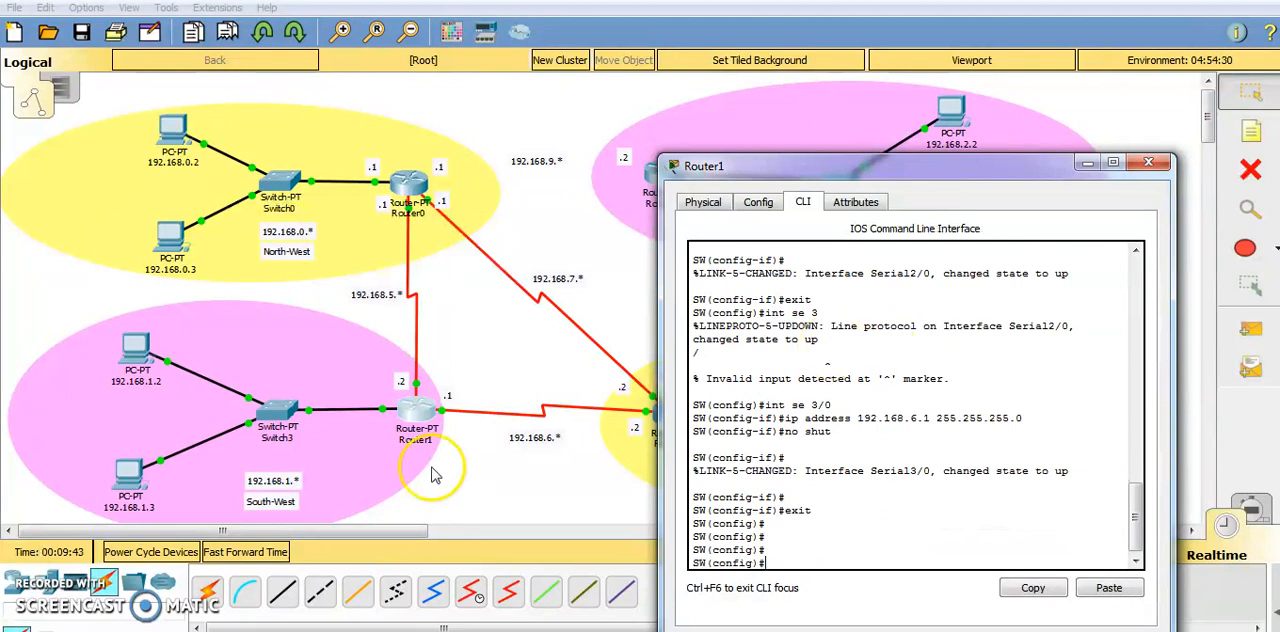
left_click(1148, 162)
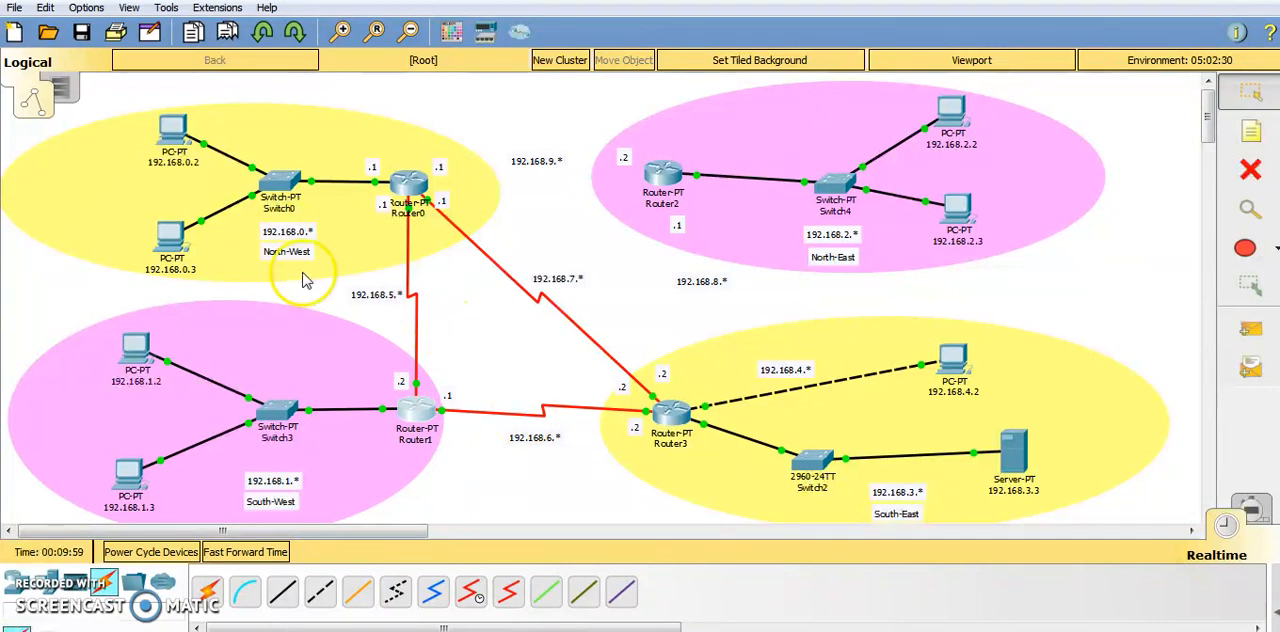
Ping 192.168.1.3 from the command prompt of PC 192.168.0.2 in the North-West network, then close the PC window.
left_click(171, 130)
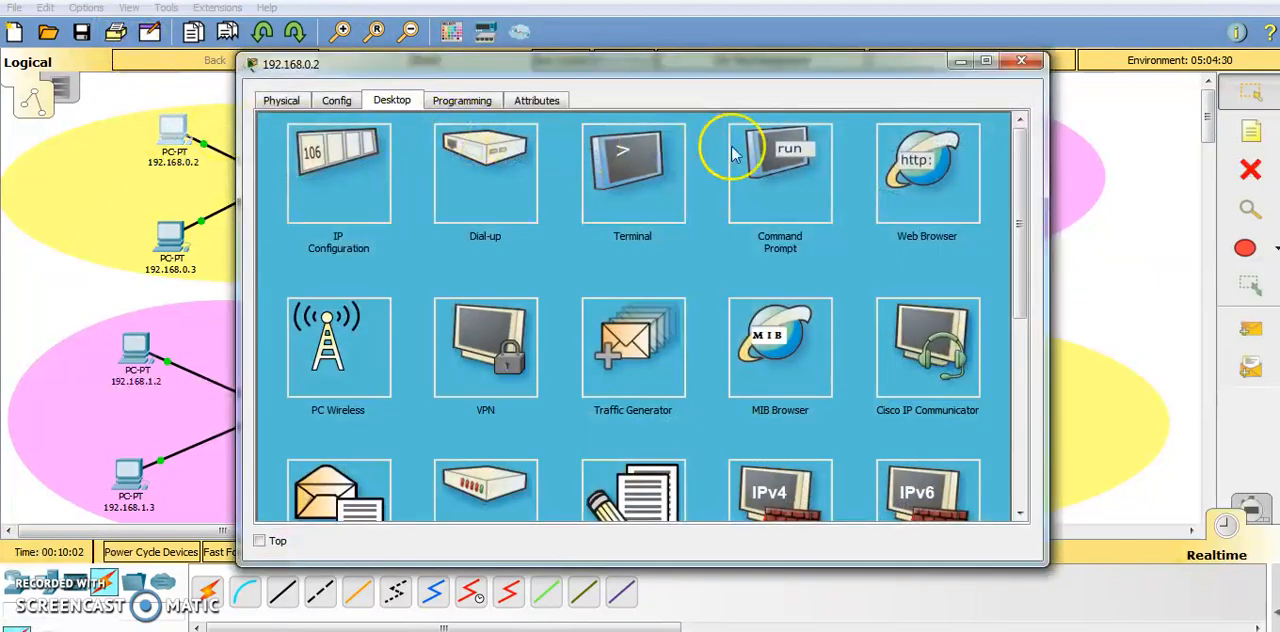
left_click(806, 177)
left_click_drag(520, 63, 840, 92)
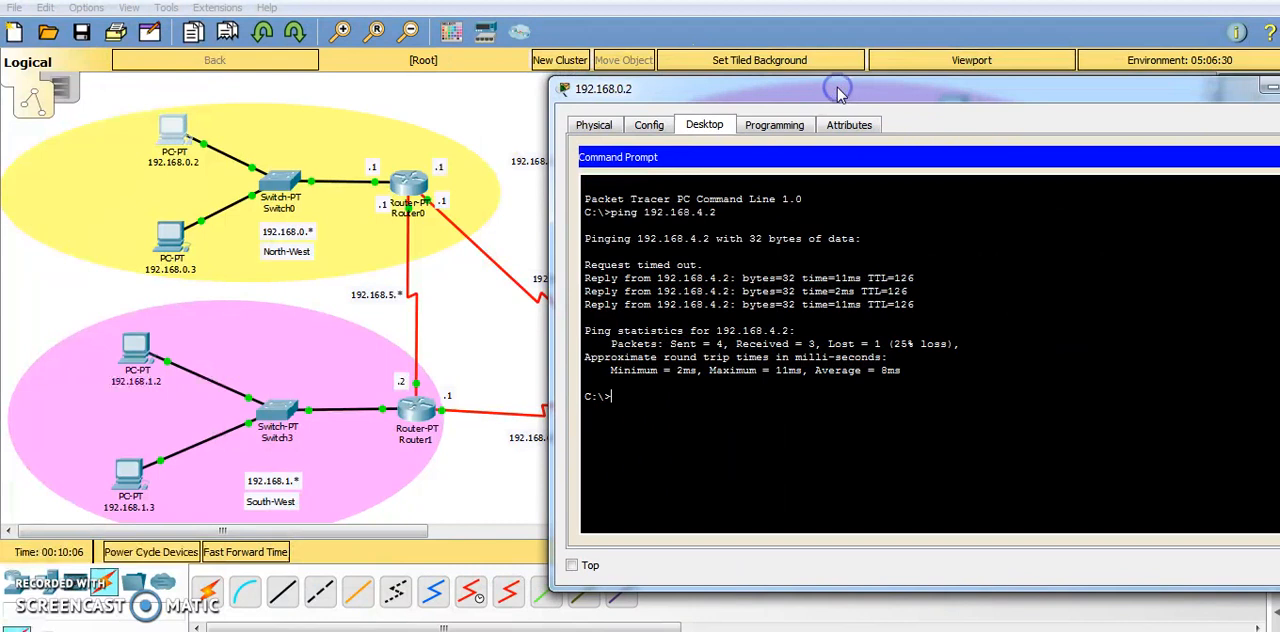
type("ping ")
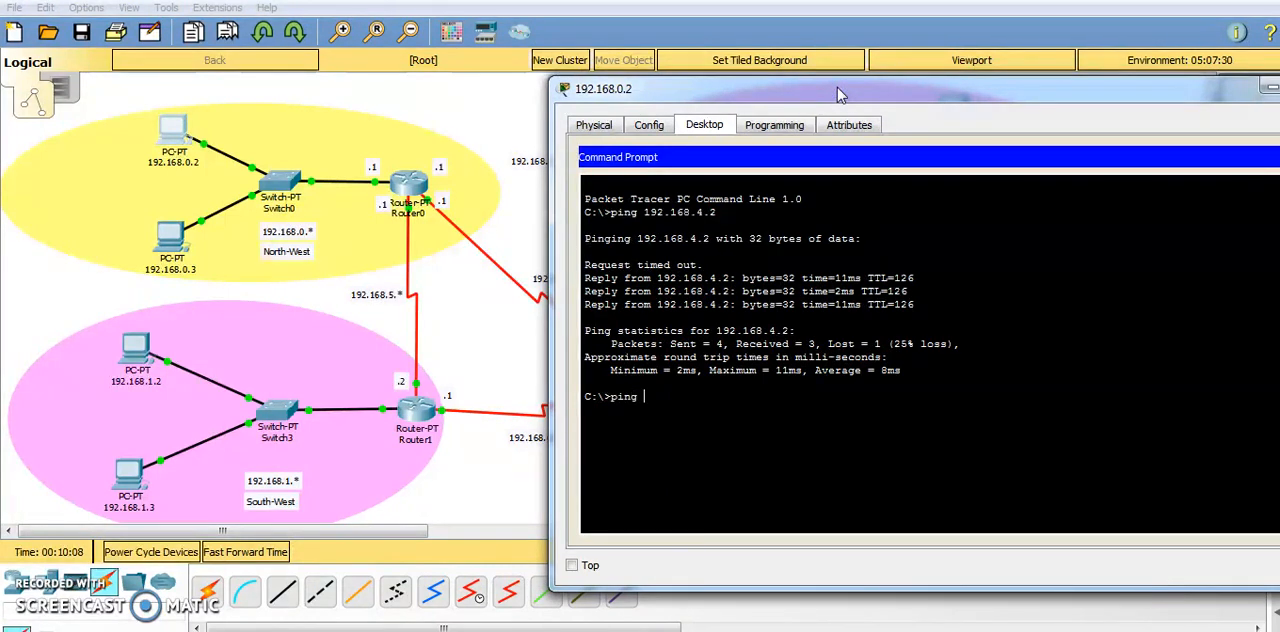
type("192.168")
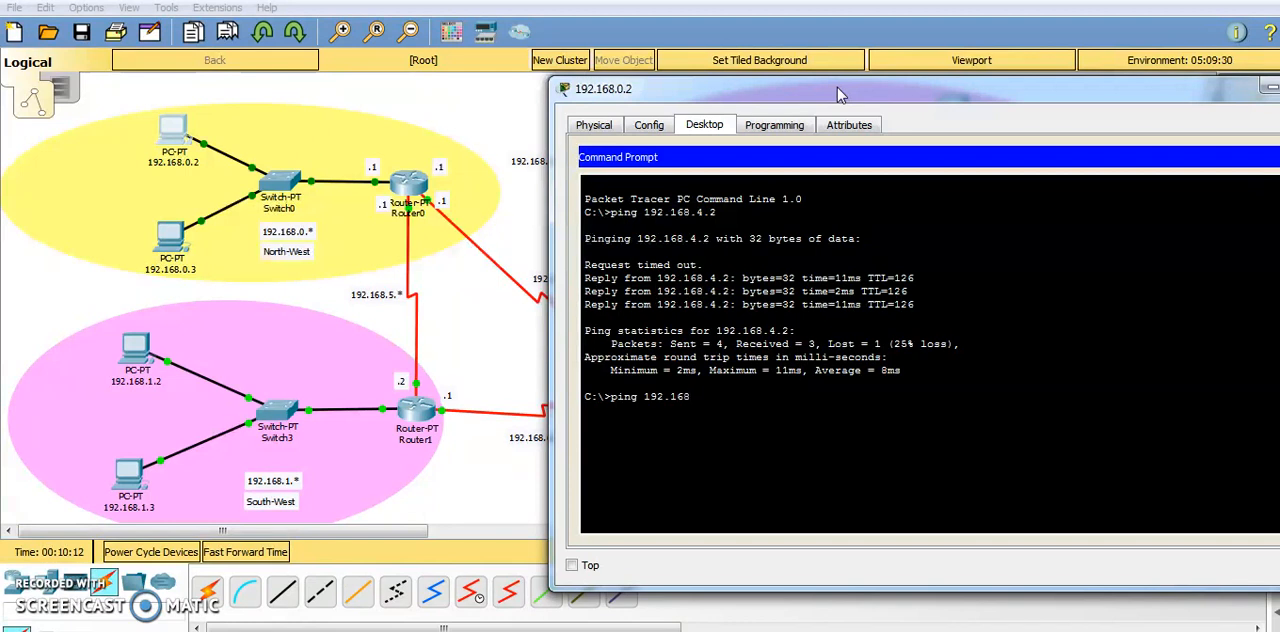
type(".1.3")
key("Return")
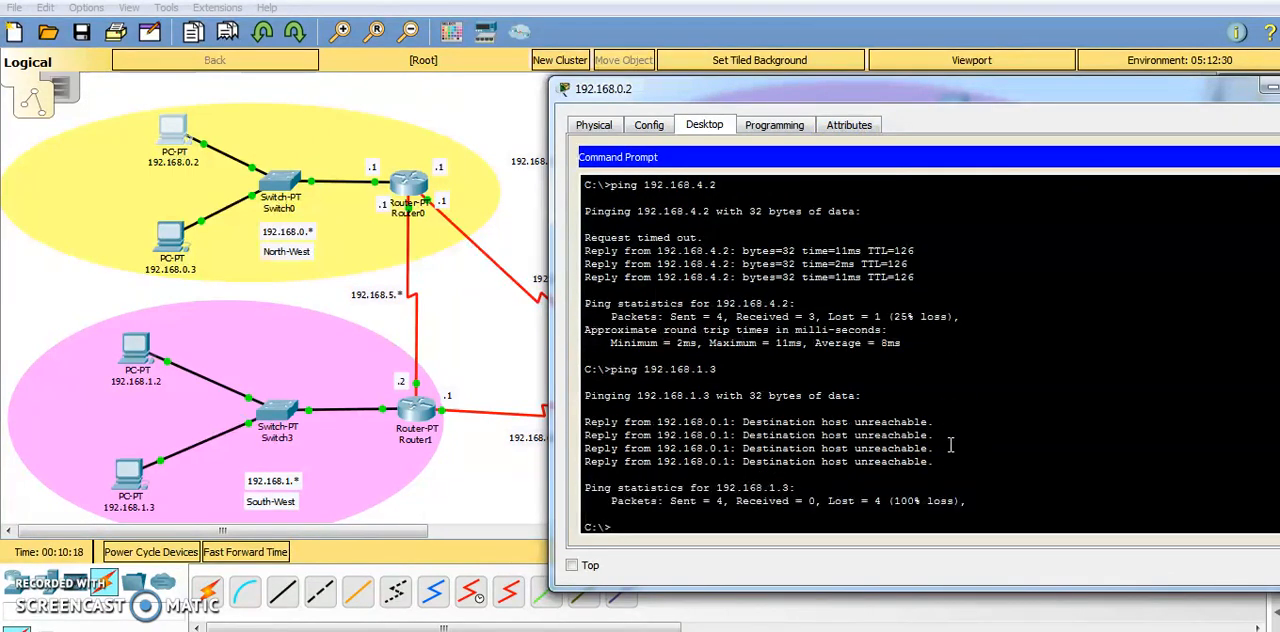
left_click_drag(985, 103, 709, 109)
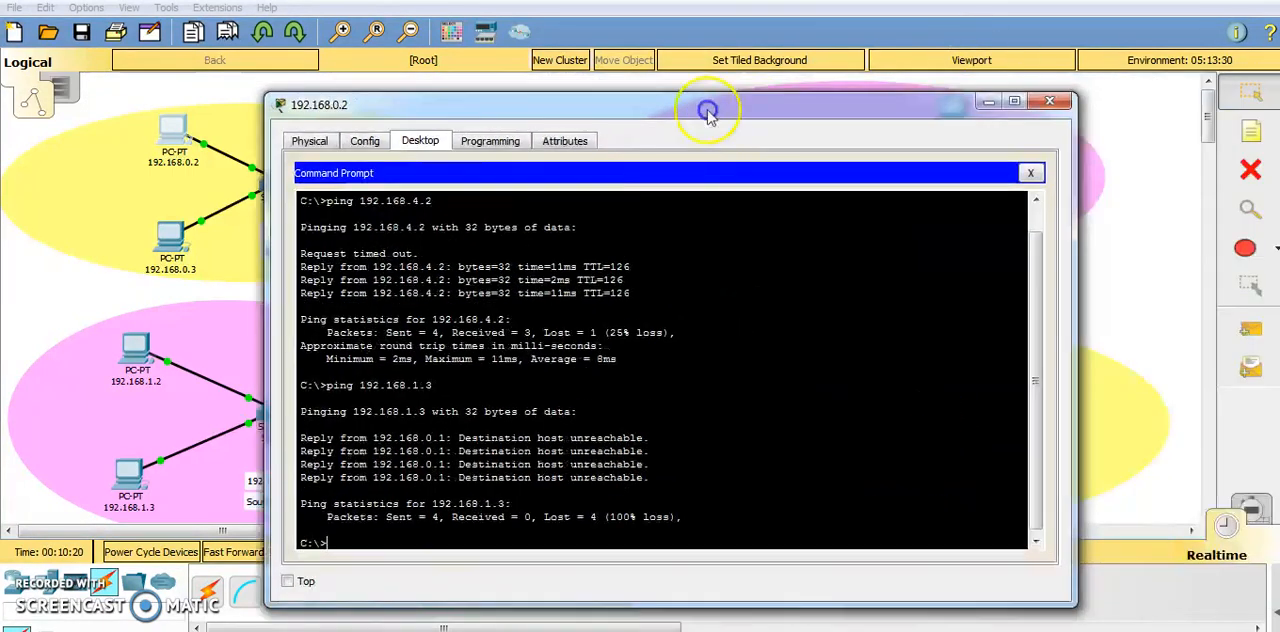
left_click(1040, 102)
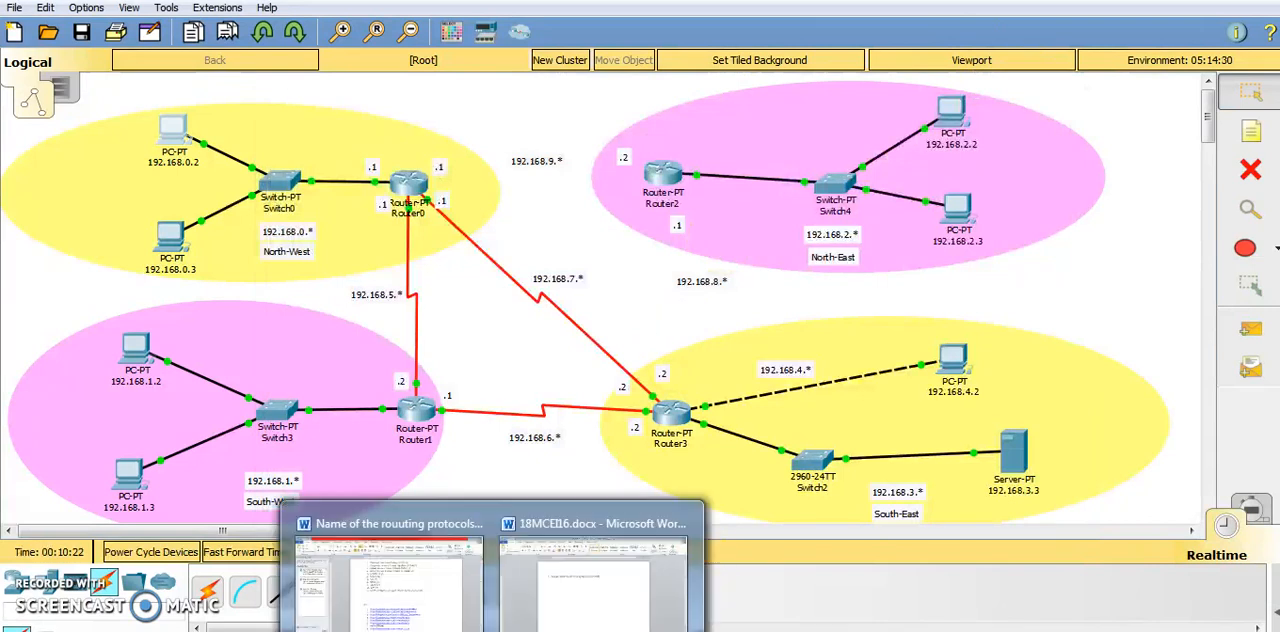
Bring back Router1's command line and enter EIGRP routing configuration with router eigrp 10.
mouse_move(609, 628)
left_click(690, 604)
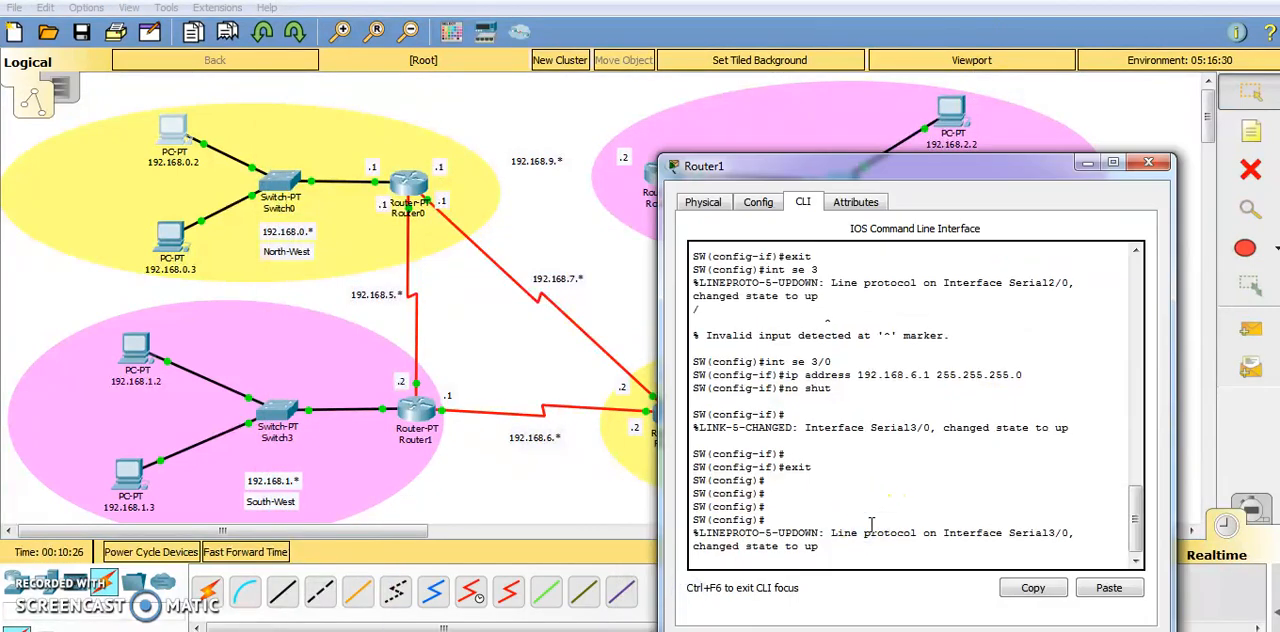
key("Return")
key("Return")
key("Return")
key("Return")
key("Return")
key("Return")
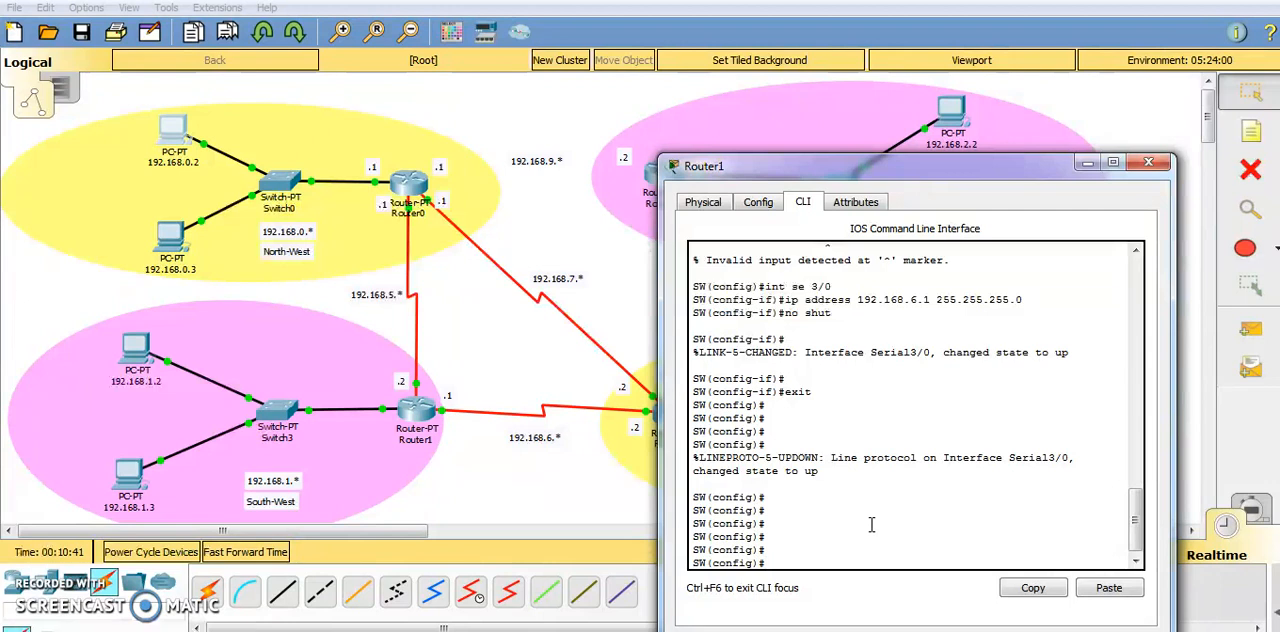
type("router")
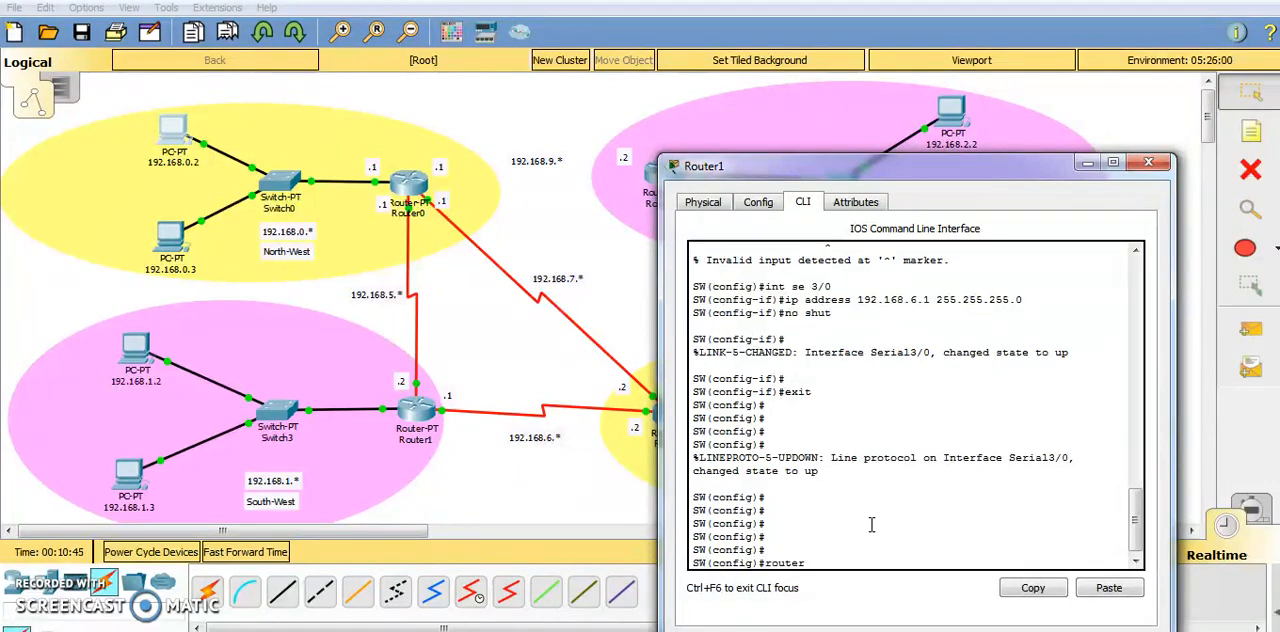
type("p 10")
key("Return")
Add network 192.168.1.0 to the EIGRP 10 routing process on the SW router.
type("network")
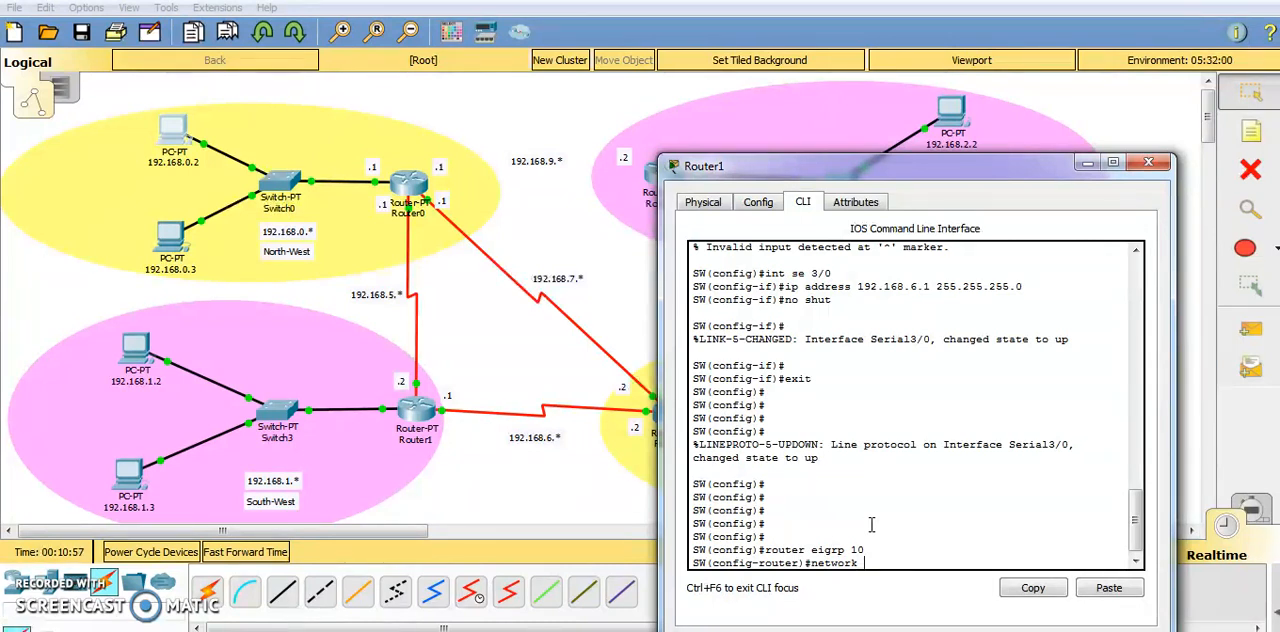
type(" 192.168.1.0")
key("Return")
Add network 192.168.5.0 to the EIGRP 10 routing process on the SW router.
key("Up")
key("Left")
key("Left")
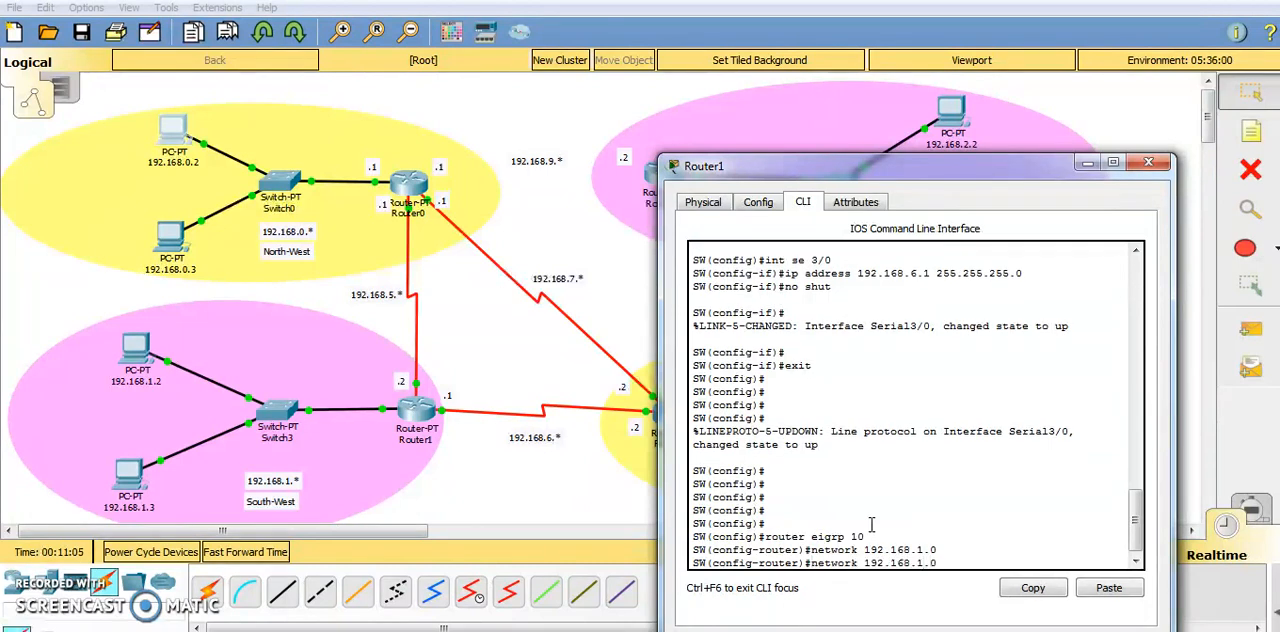
key("BackSpace")
type("5")
key("Return")
Add network 192.168.6.0 to the SW router's EIGRP 10 process.
key("Up")
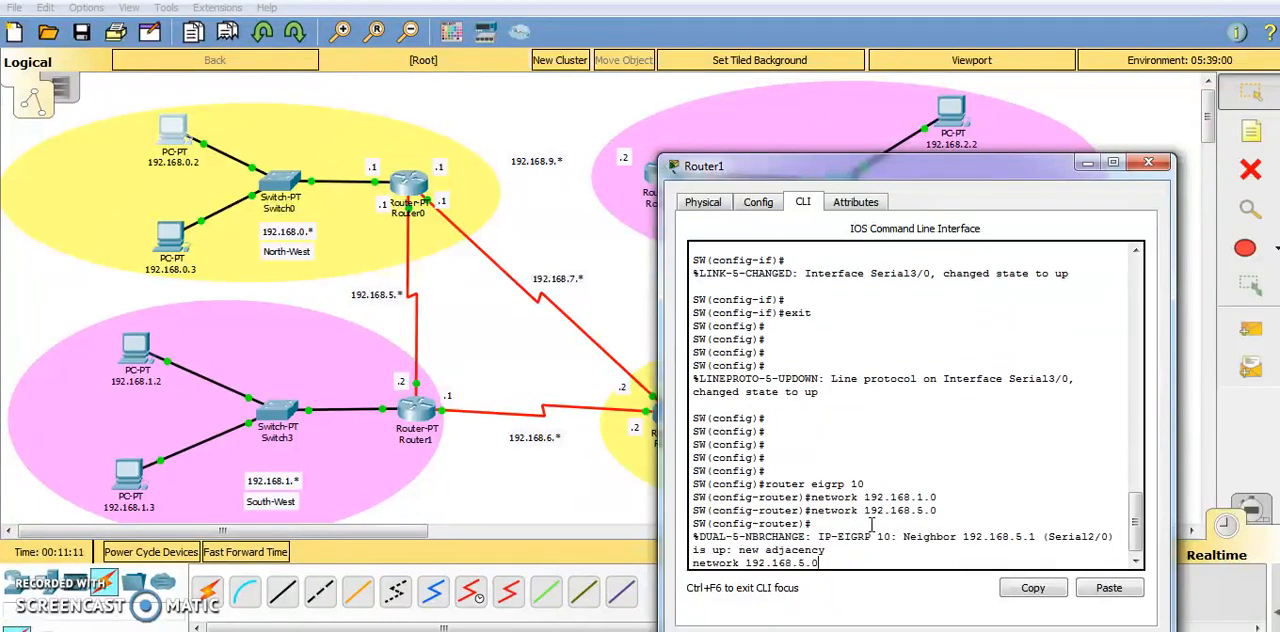
key("Return")
key("Up")
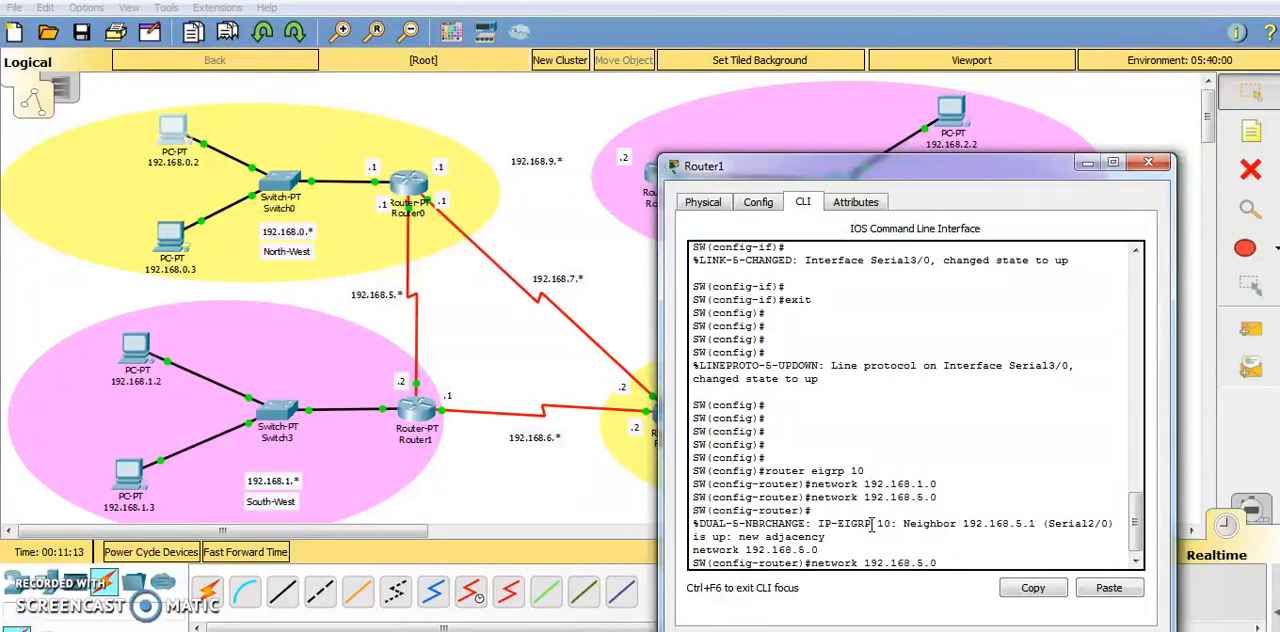
key("BackSpace")
type("6")
key("Return")
key("Return")
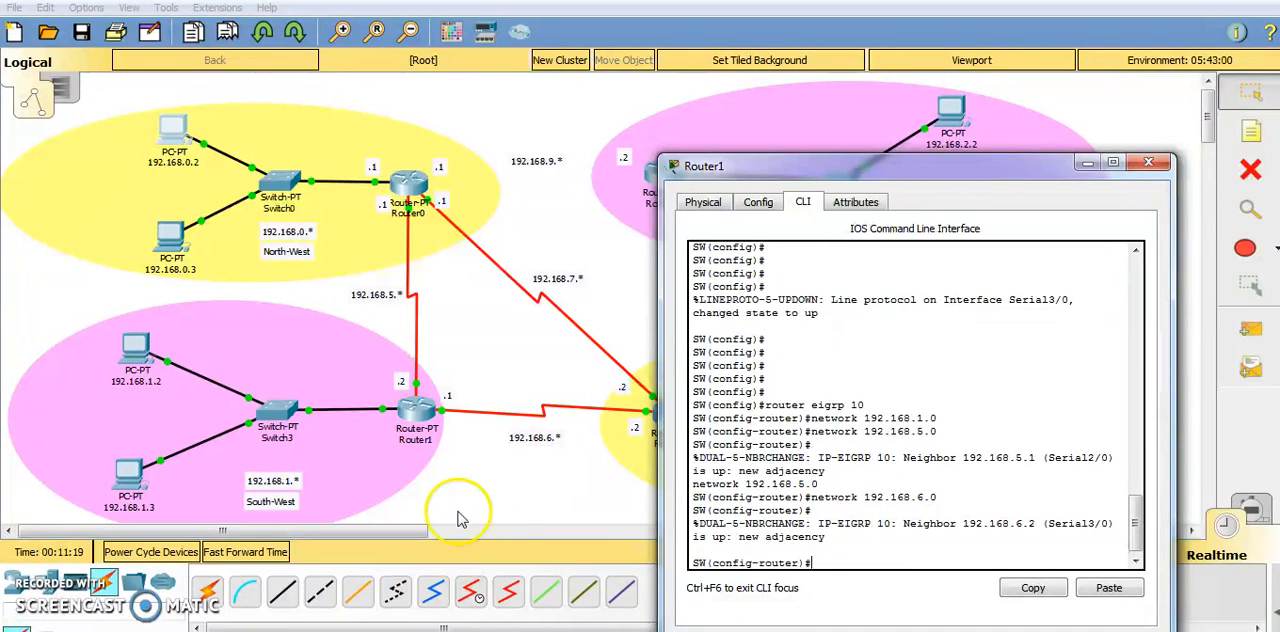
Minimize Router1's window, ping 192.168.1.3 again from the command prompt of PC 192.168.0.2, and minimize the PC window.
left_click(1084, 165)
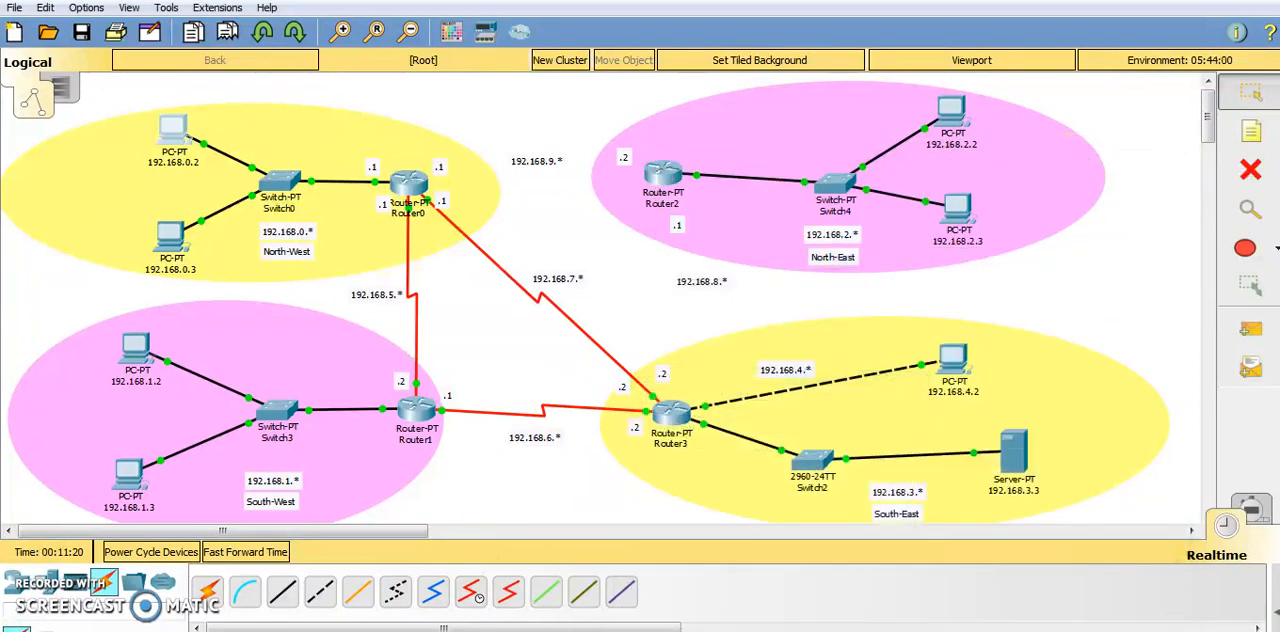
left_click(162, 141)
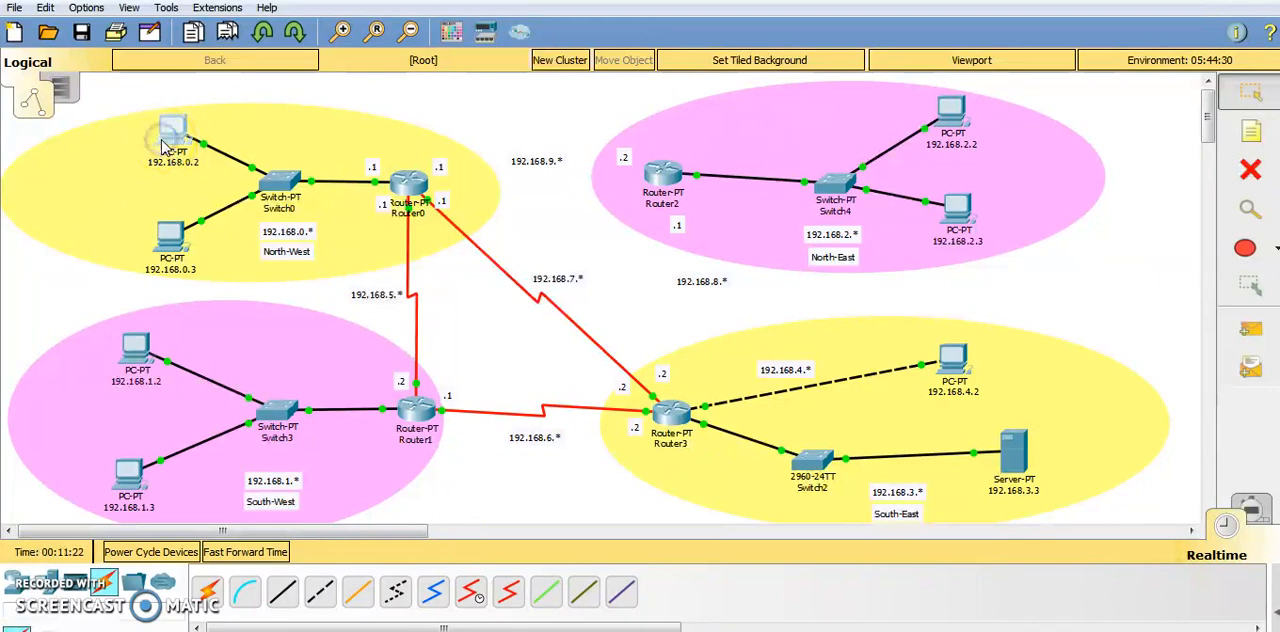
left_click(760, 158)
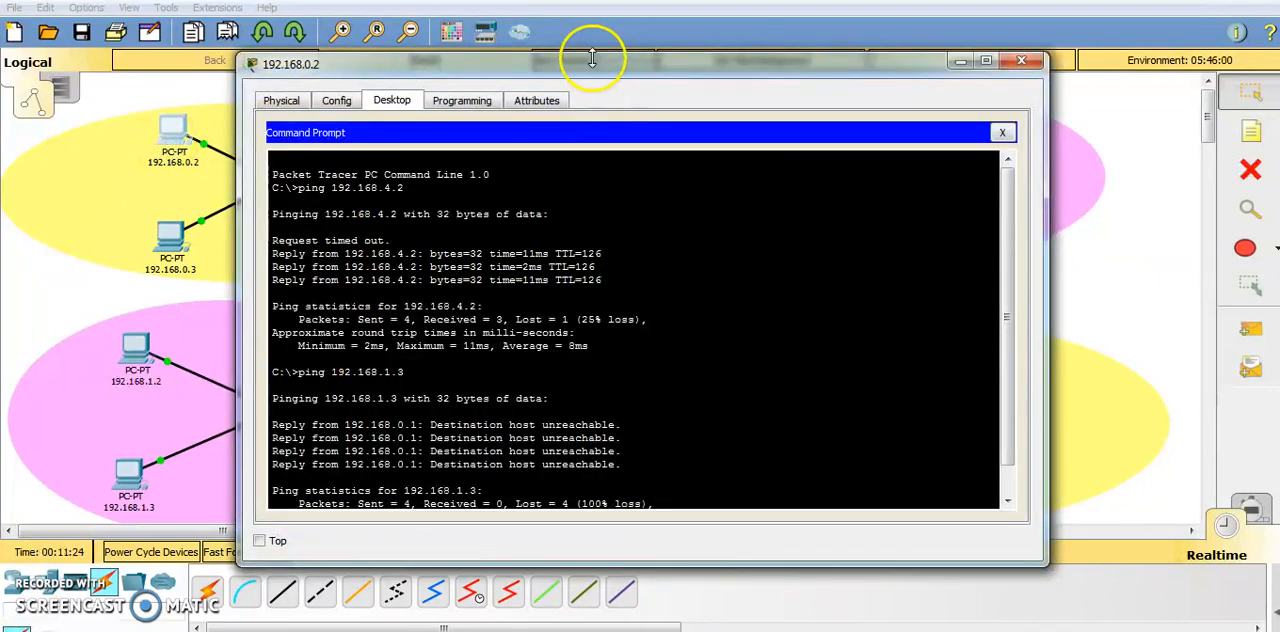
left_click_drag(594, 63, 945, 43)
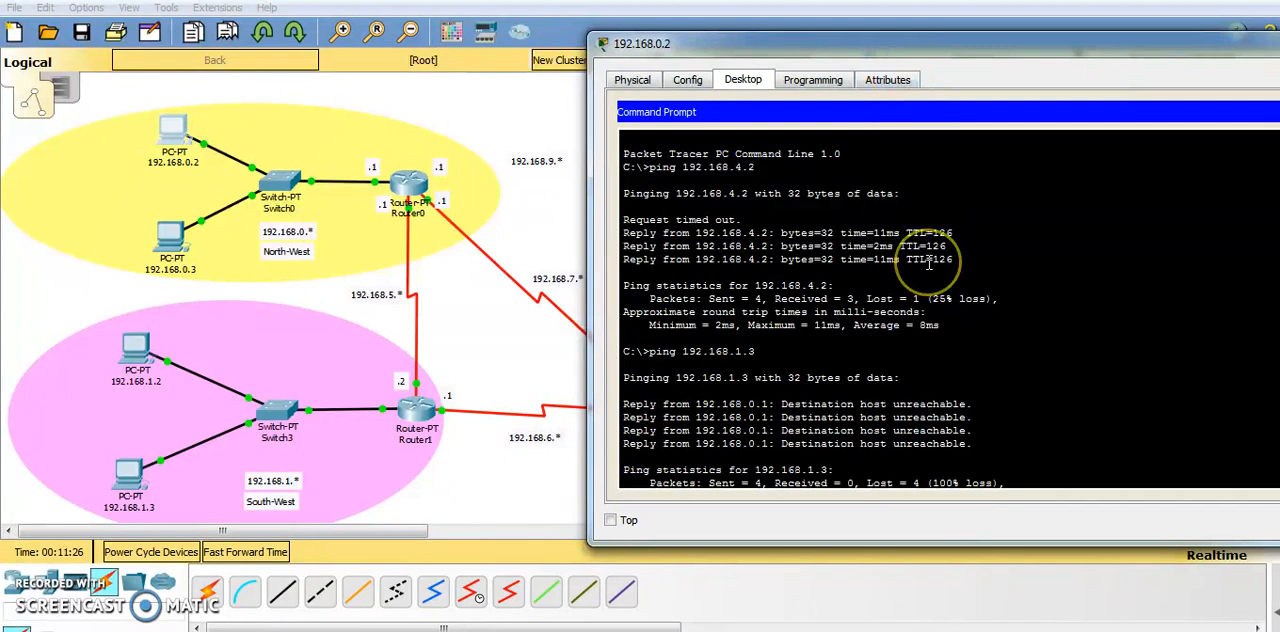
key("Return")
key("Up")
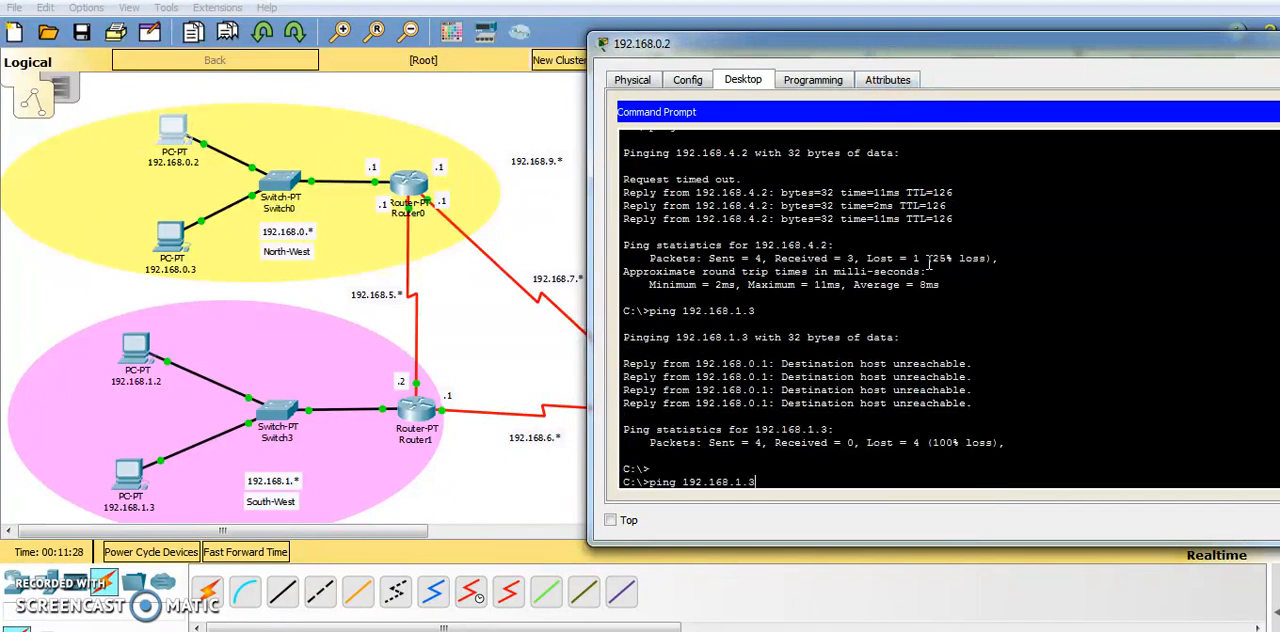
key("Return")
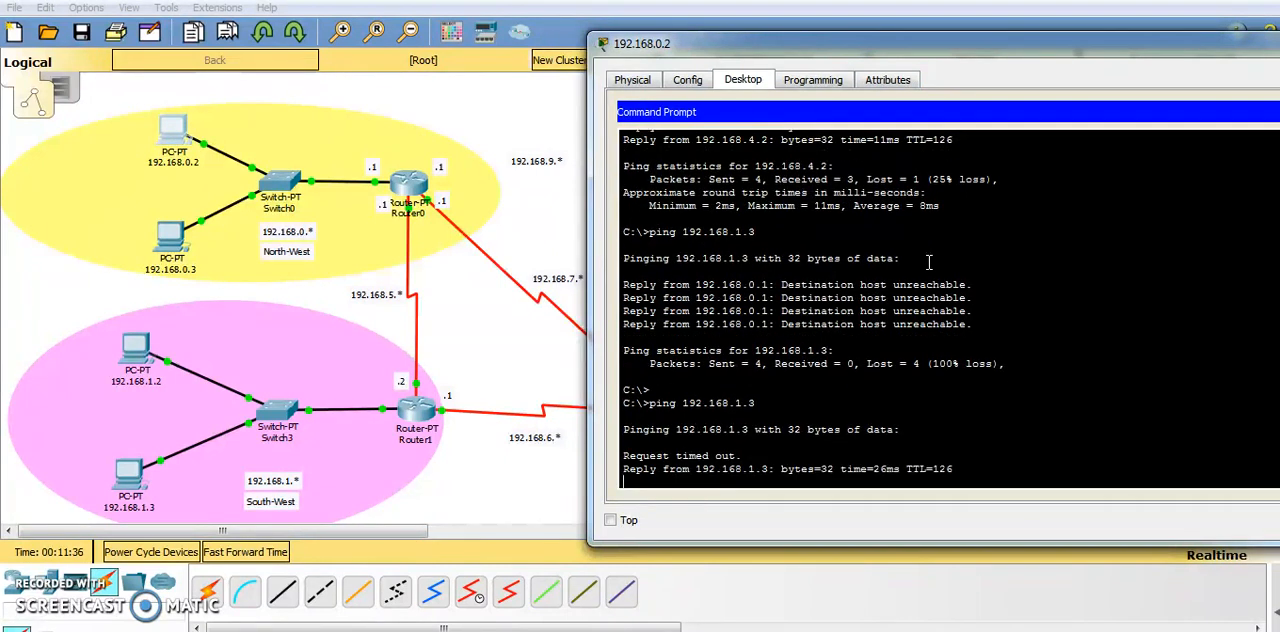
left_click_drag(821, 56, 713, 41)
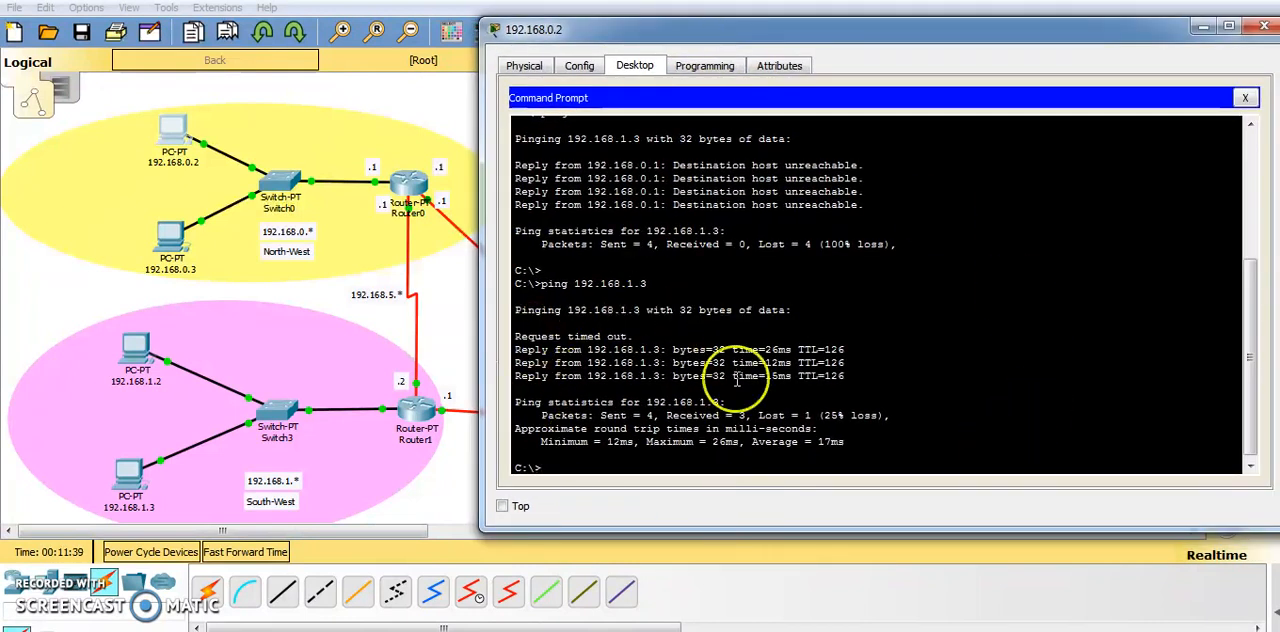
left_click(1204, 30)
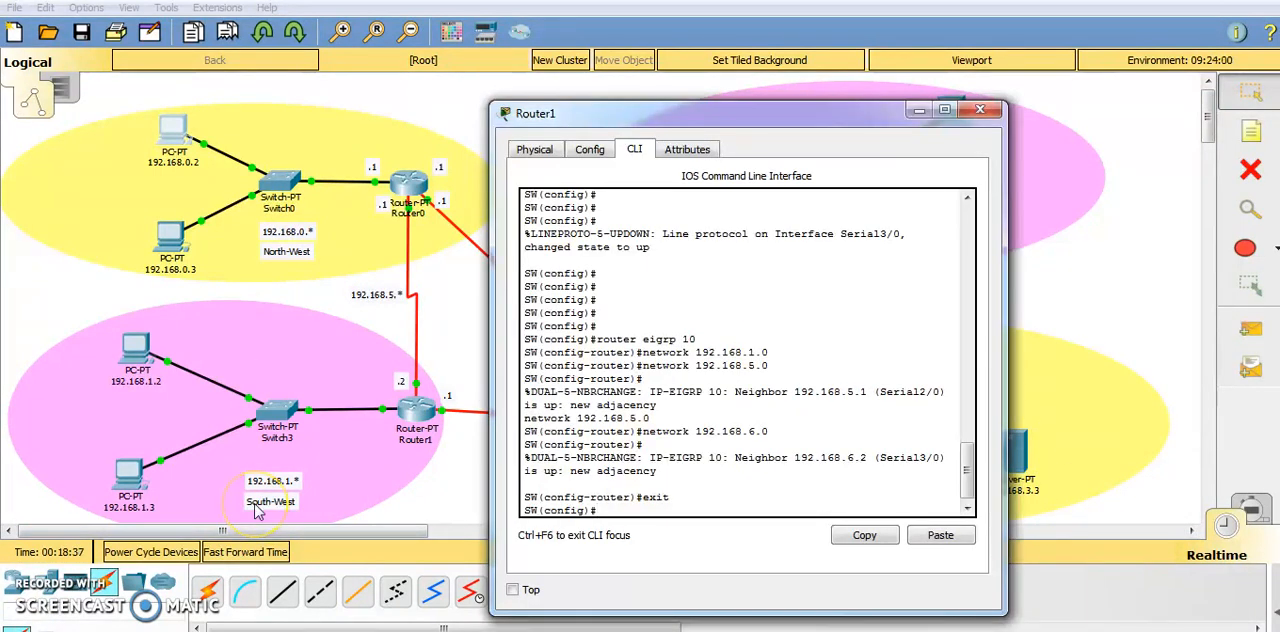
Enter line configuration mode for console 0 on the SW router with line console 0.
left_click(645, 507)
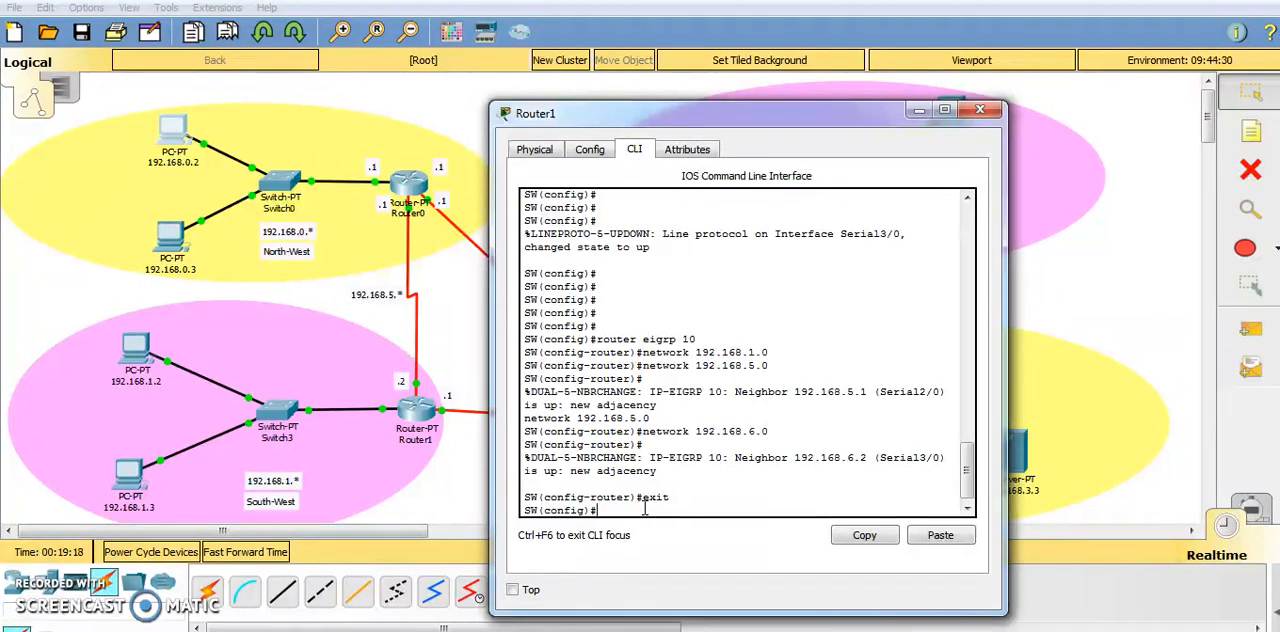
type("line")
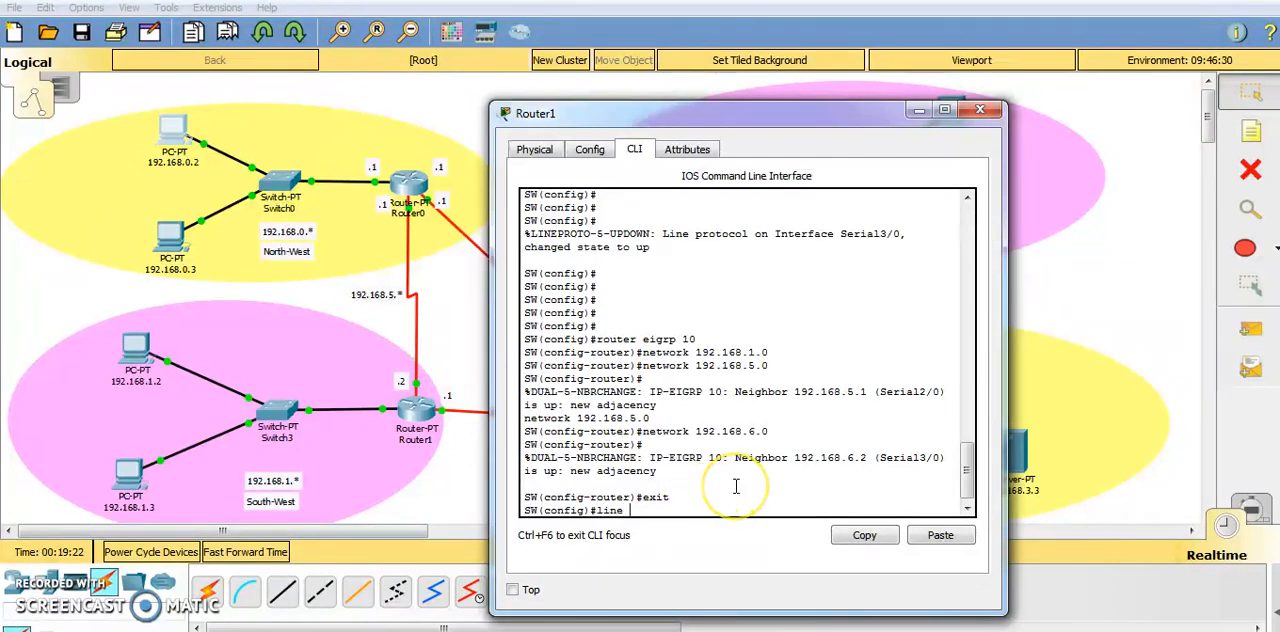
type(" console 0")
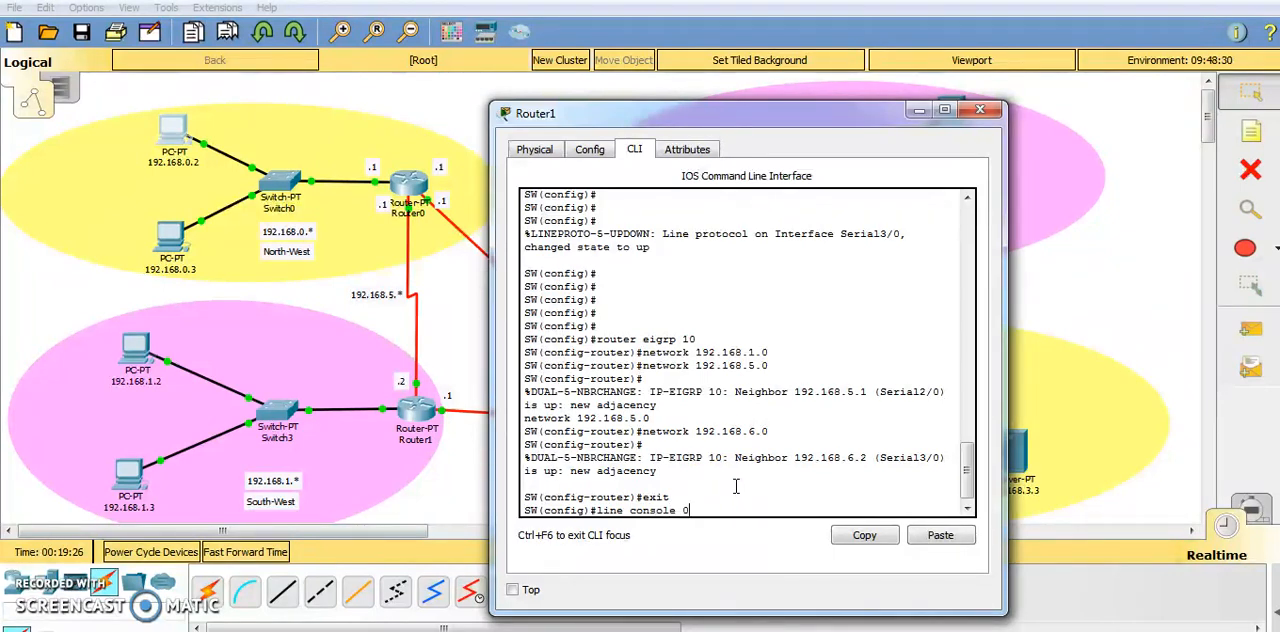
key("Return")
Set the console line password on the SW router with the password command.
type("password")
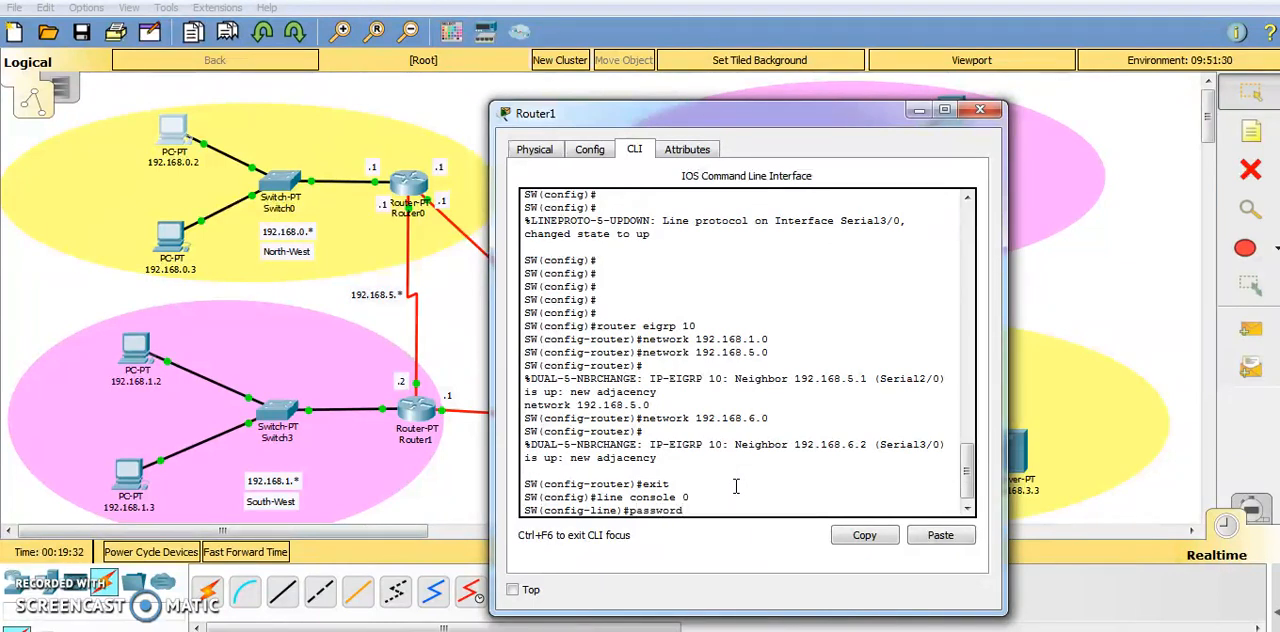
key("Caps_Lock")
type("SWC")
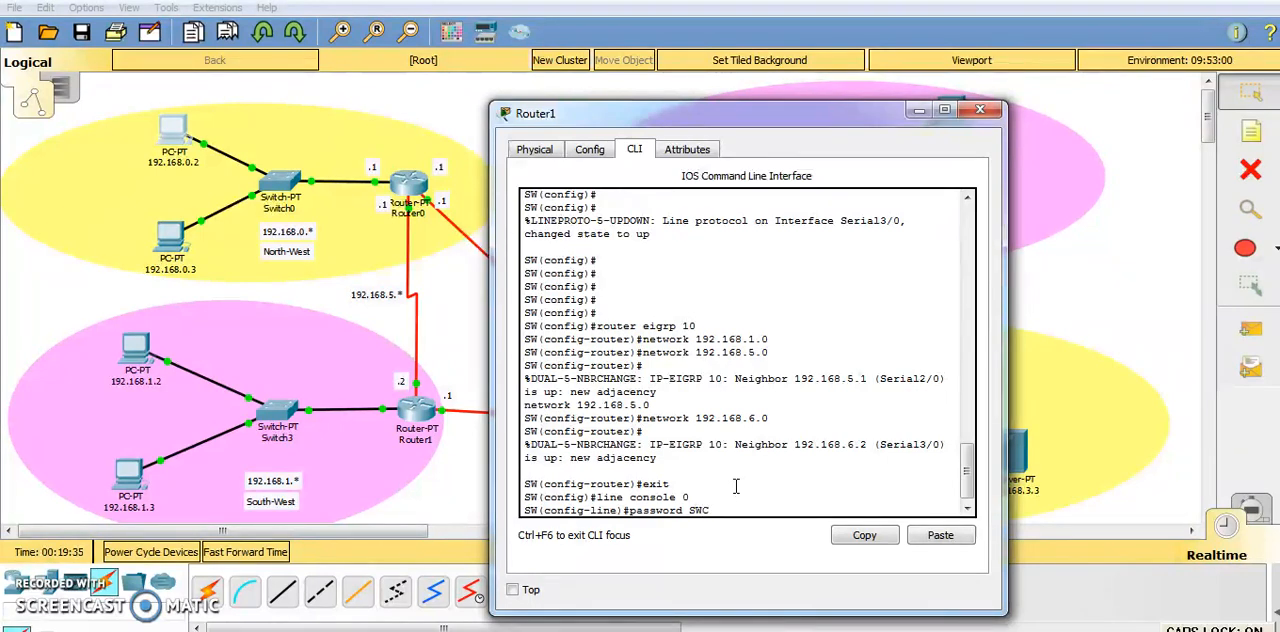
key("Caps_Lock")
type("Con")
key("Caps_Lock")
type("R")
key("Caps_Lock")
type("outer")
key("Return")
Require a password check on the console line with the login command.
type("login")
key("Return")
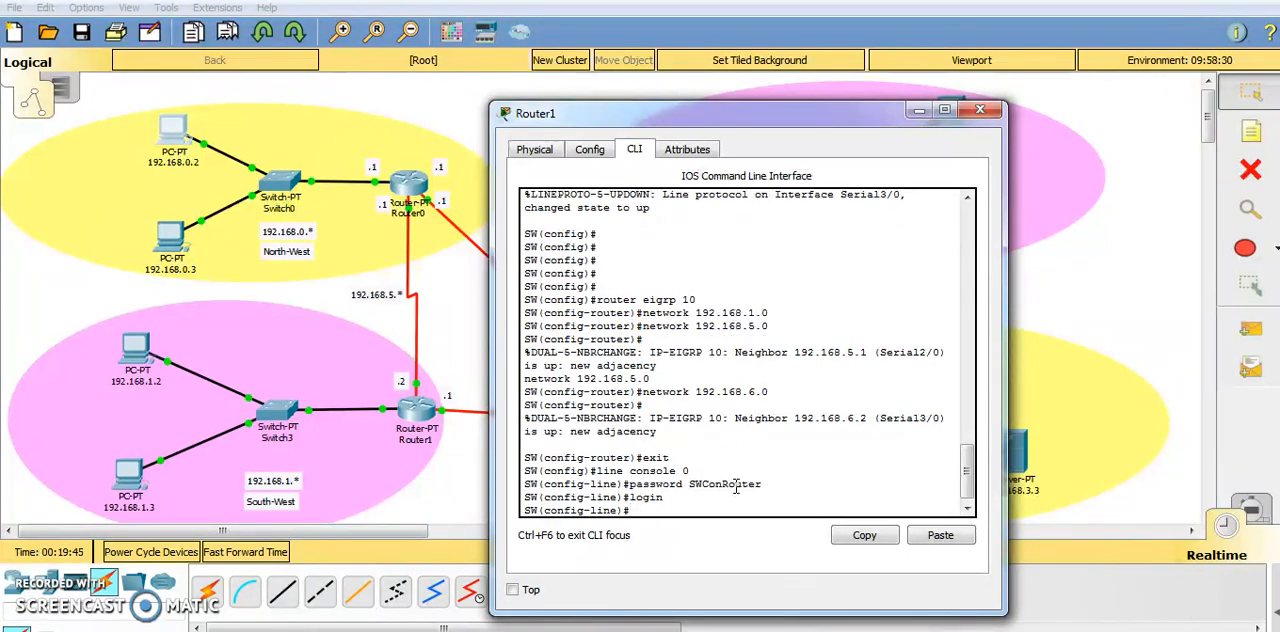
Enter configuration of the virtual terminal lines with line vty 0 4.
type("line")
type("vty ")
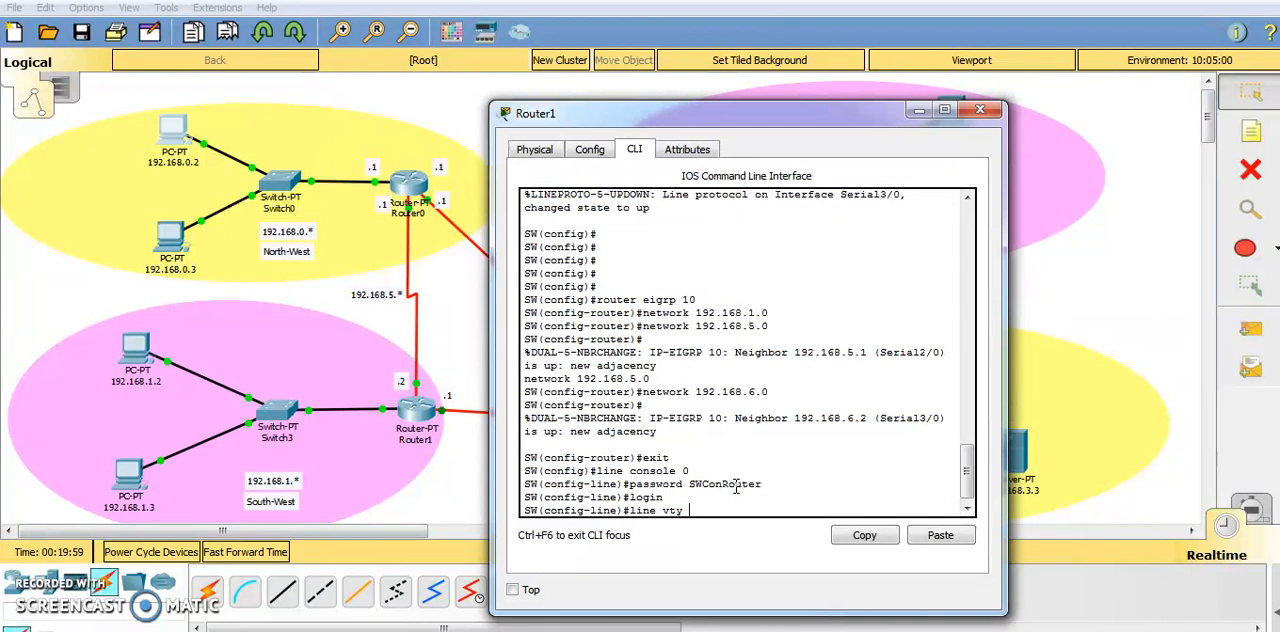
type("0 4")
key("Return")
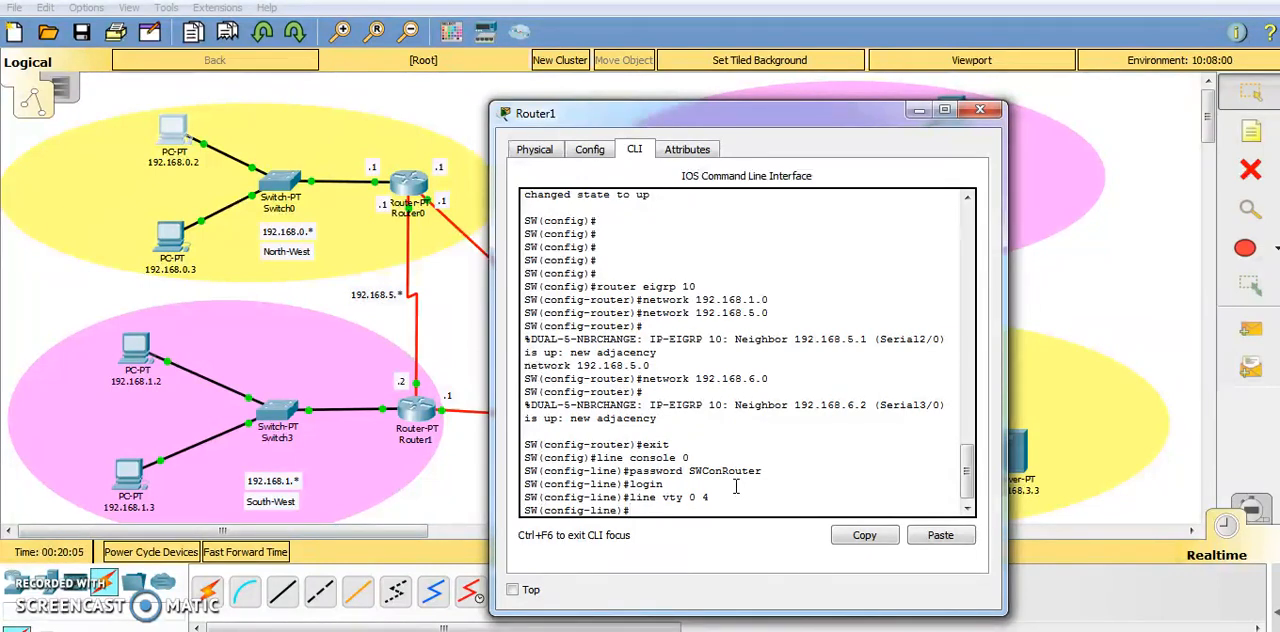
Set the password for vty lines 0 to 4 with the password command.
type("password")
key("Caps_Lock")
type("SW")
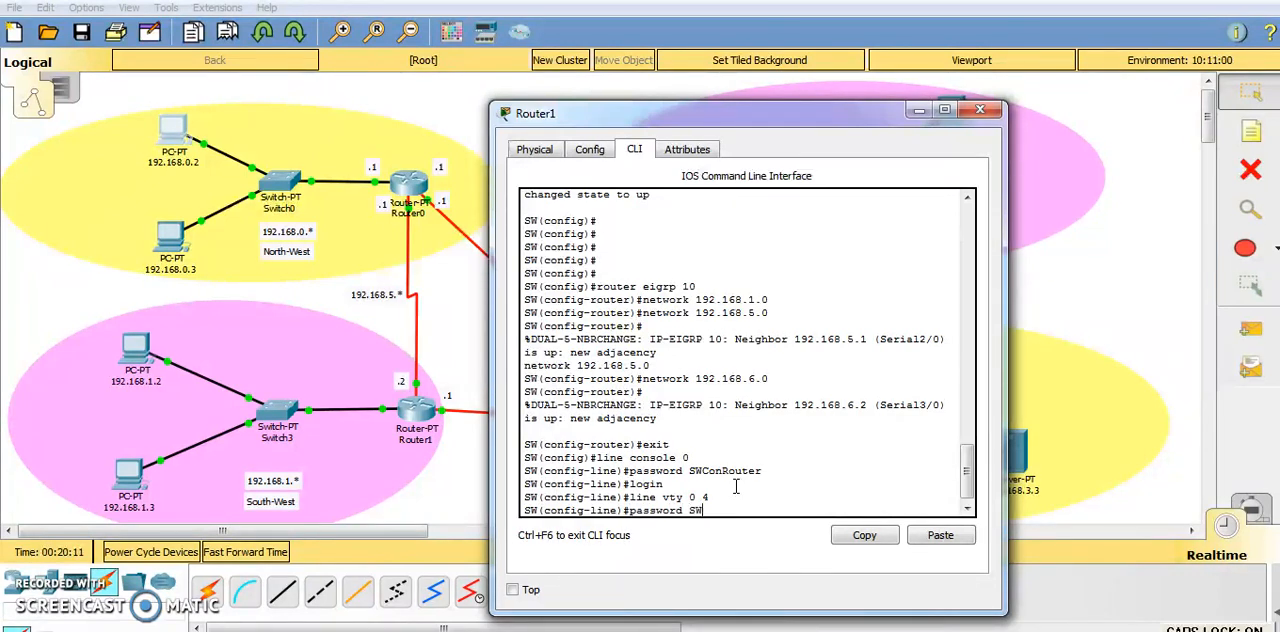
key("Caps_Lock")
type("Vty")
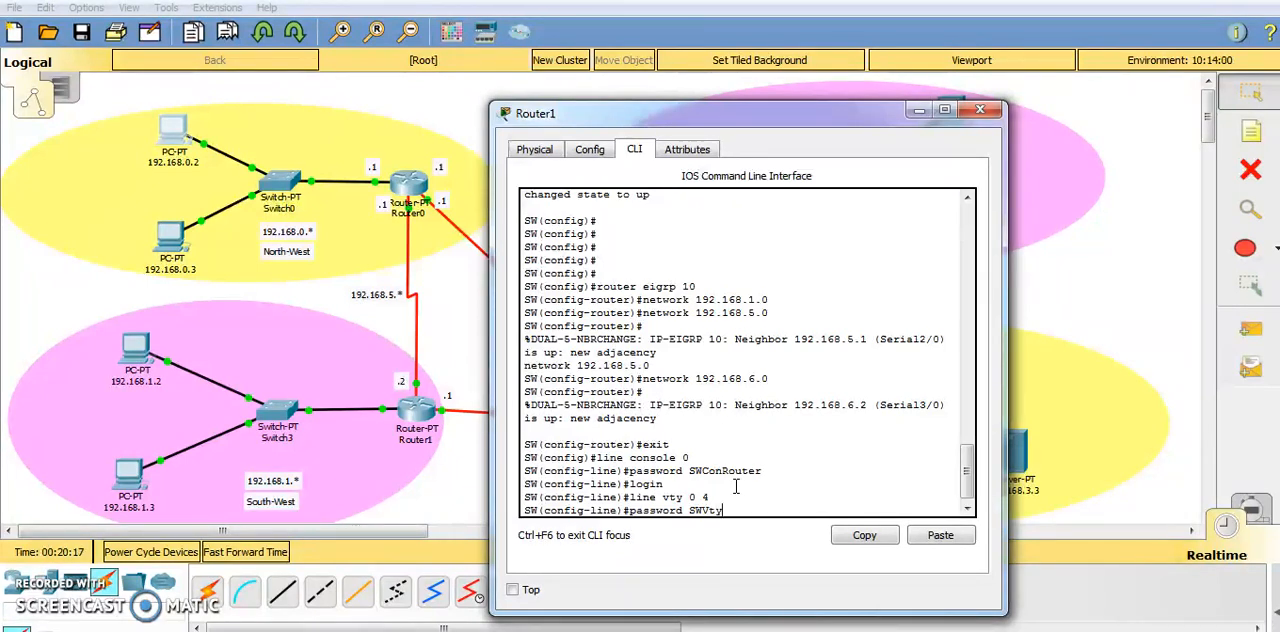
type("Router")
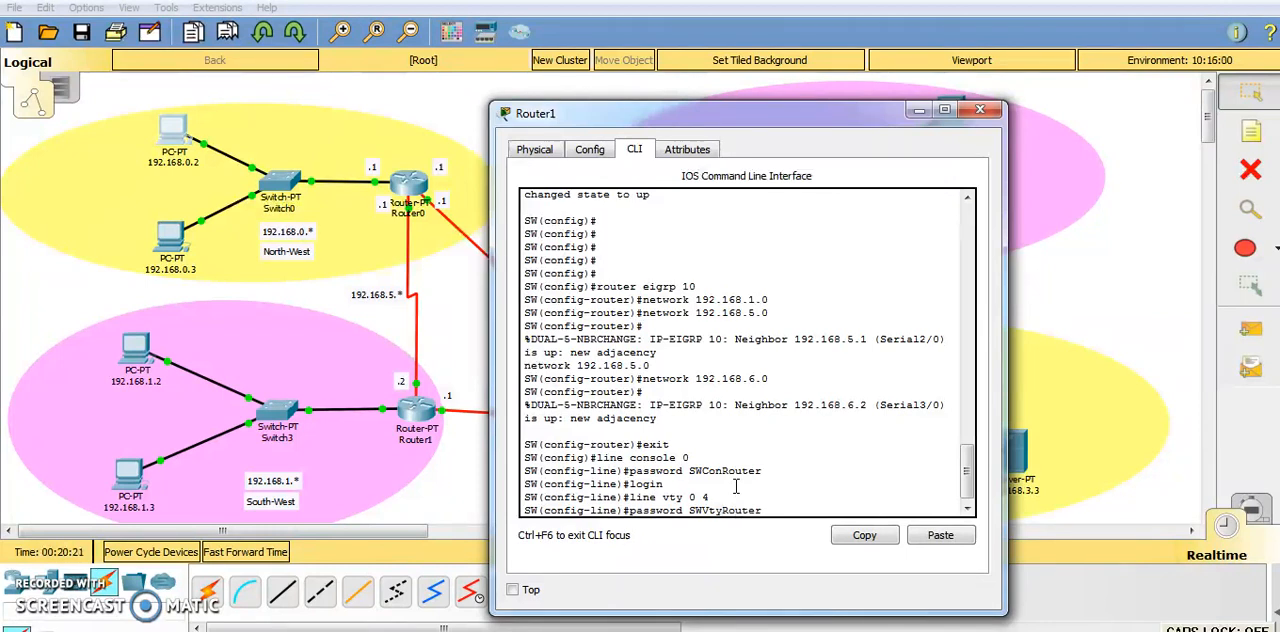
key("Return")
Enable login on the vty lines and exit to global configuration mode.
type("log")
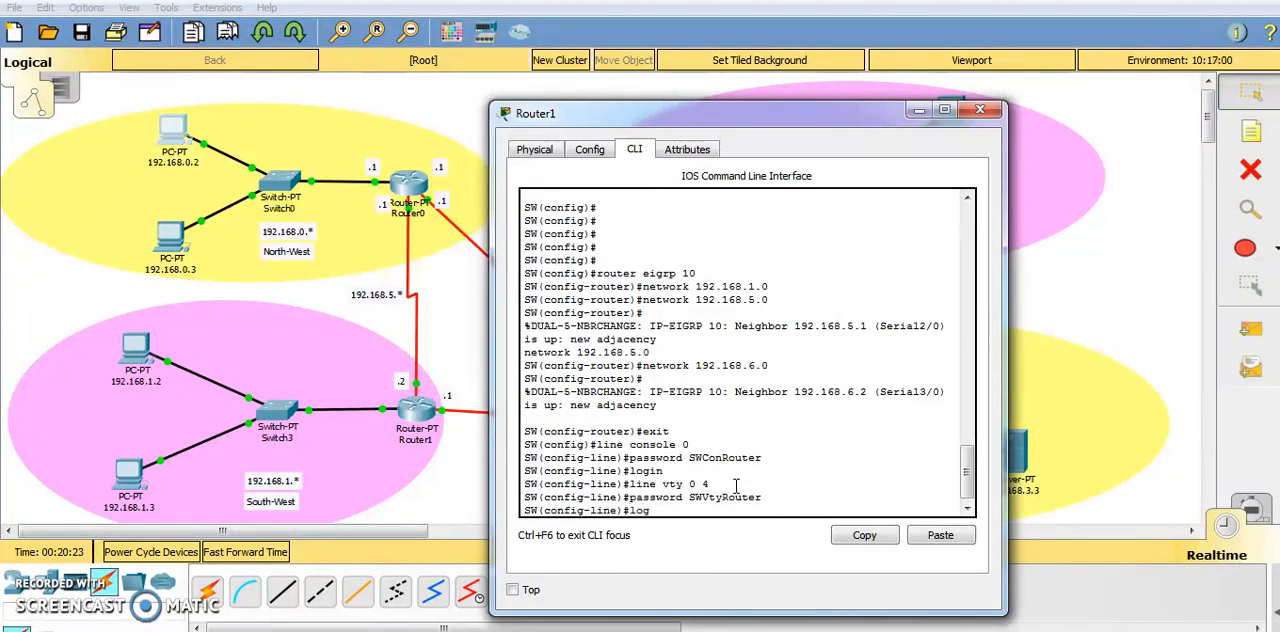
type("in")
key("Return")
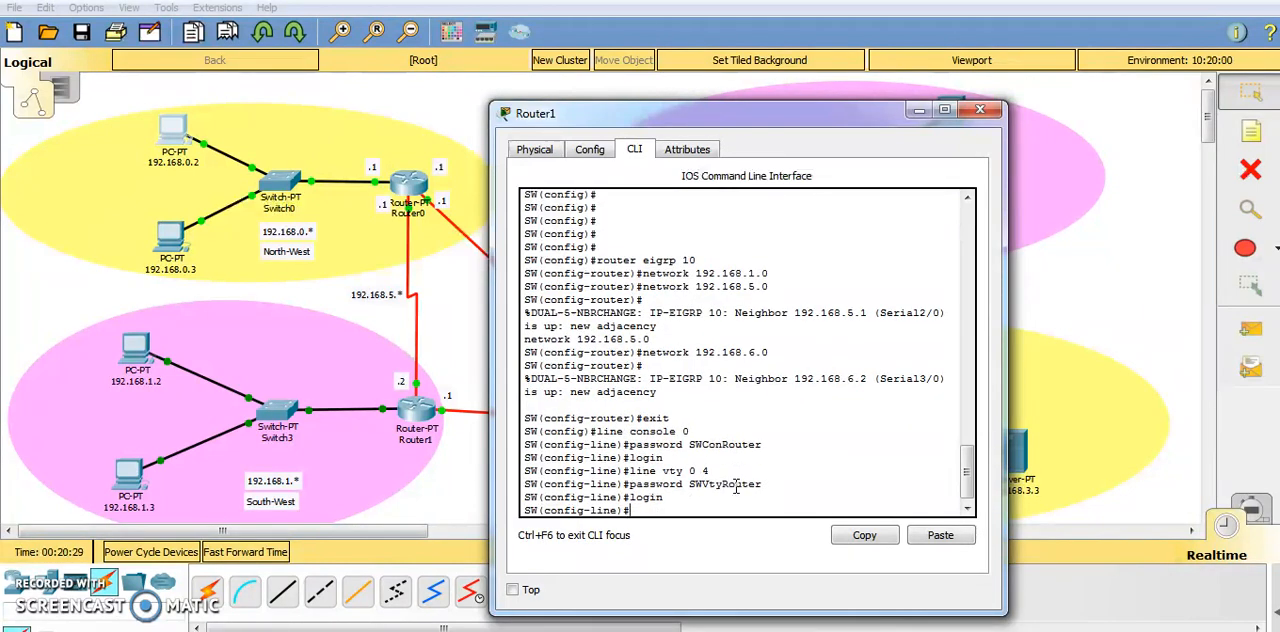
type("exit")
key("Return")
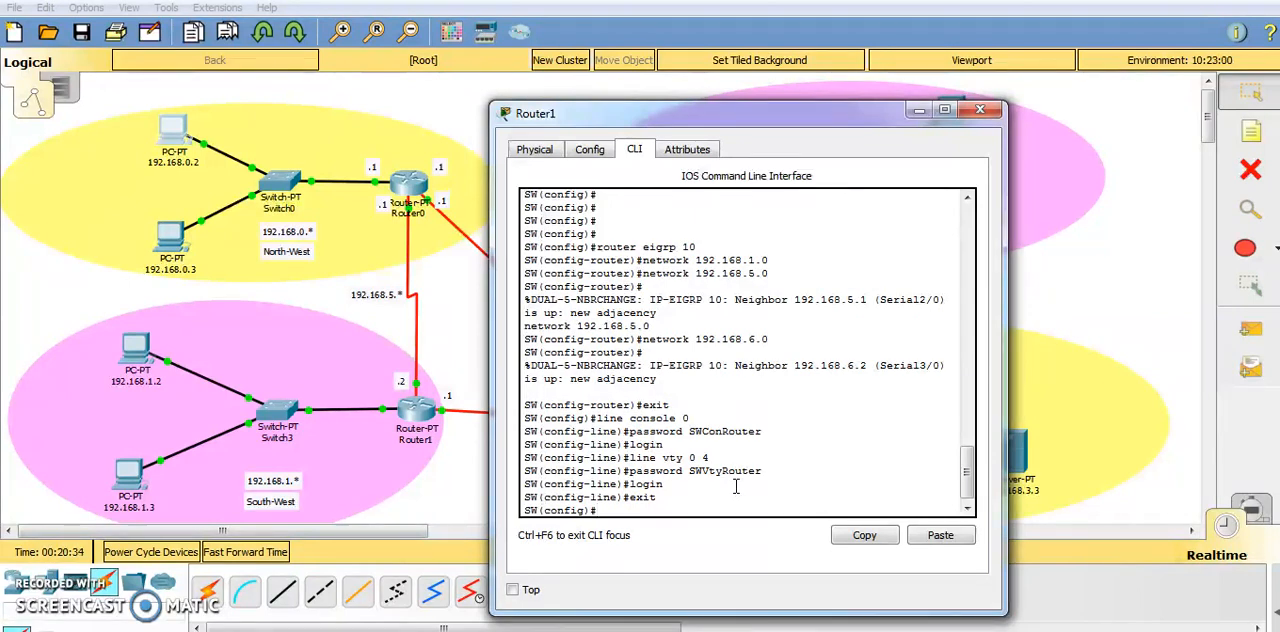
Set the privileged-mode password on the SW router with the enable password command.
type("enable password")
key("Caps_Lock")
type("SWR")
key("Caps_Lock")
type("ou")
type("r")
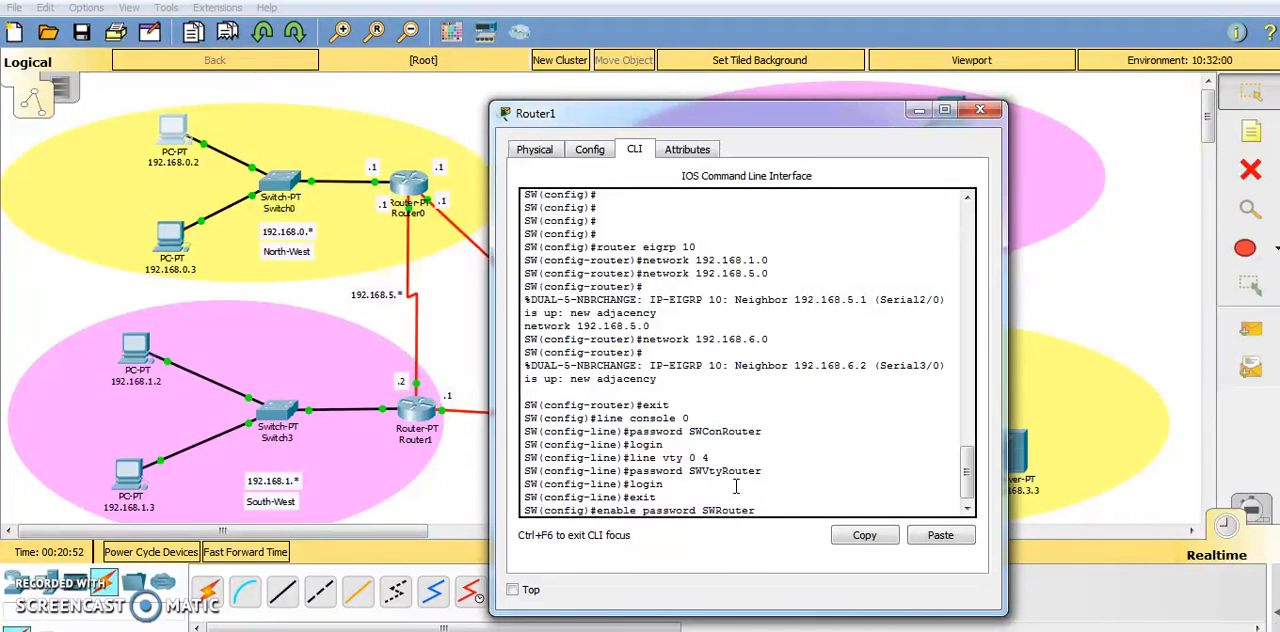
key("Return")
Exit global configuration mode on the SW router to return to the privileged EXEC prompt.
type("exit")
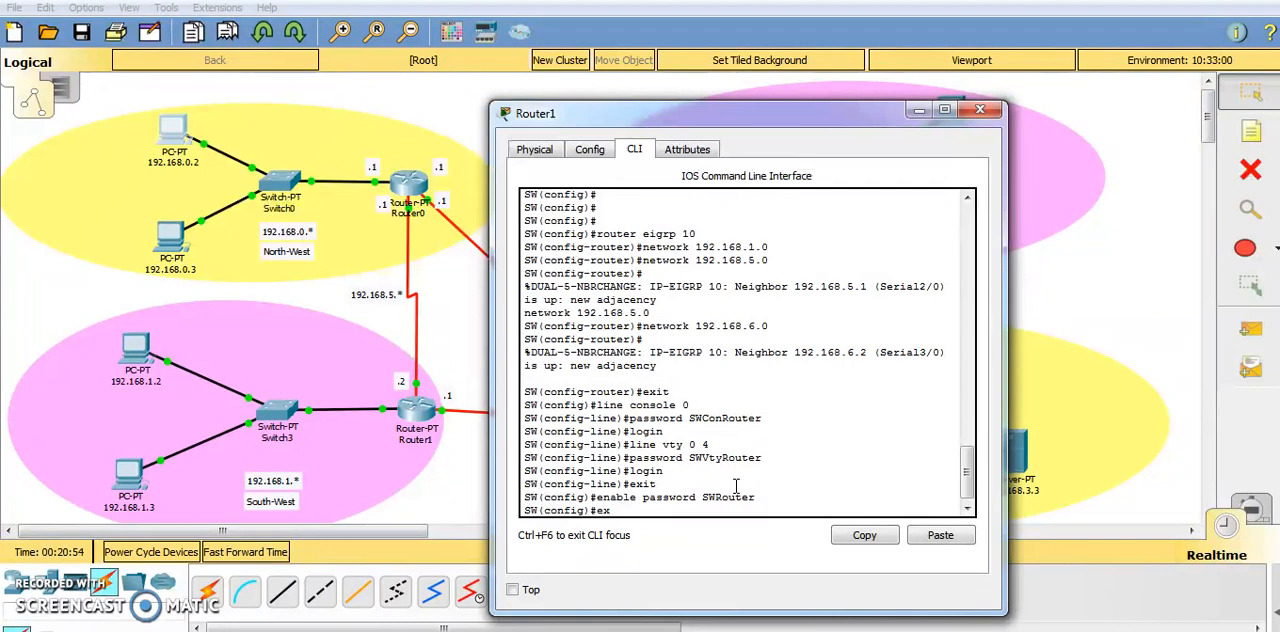
key("Return")
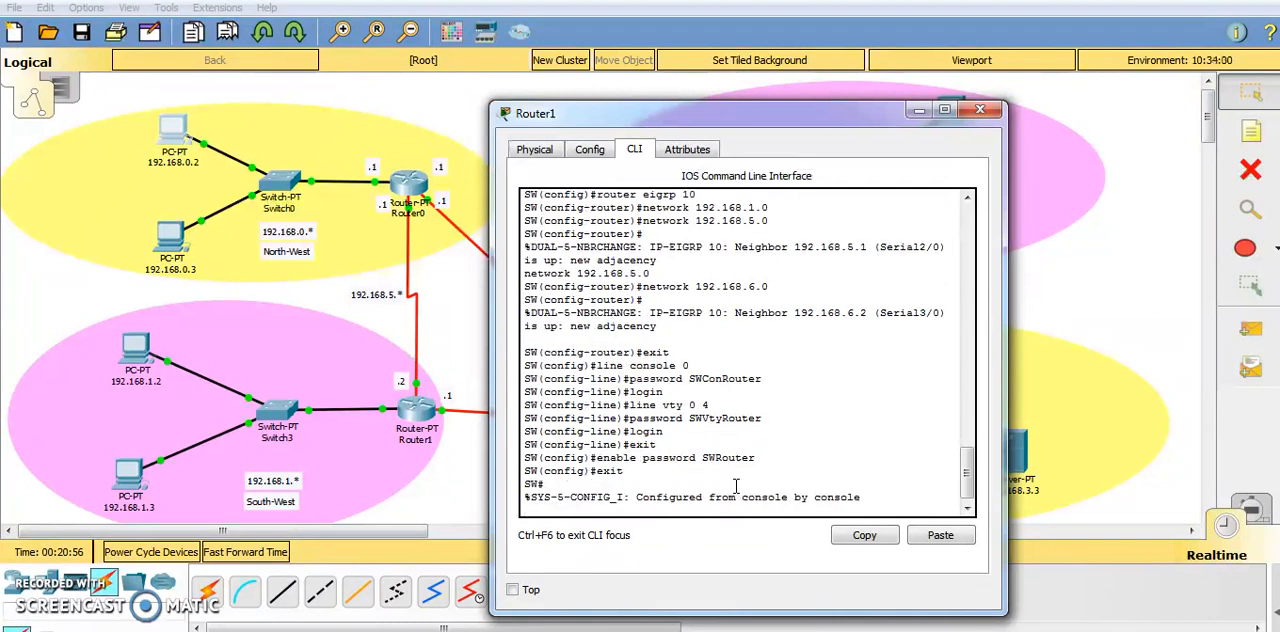
key("Return")
key("Return")
List the available show command options with show ? and look through the first page.
left_click(845, 460)
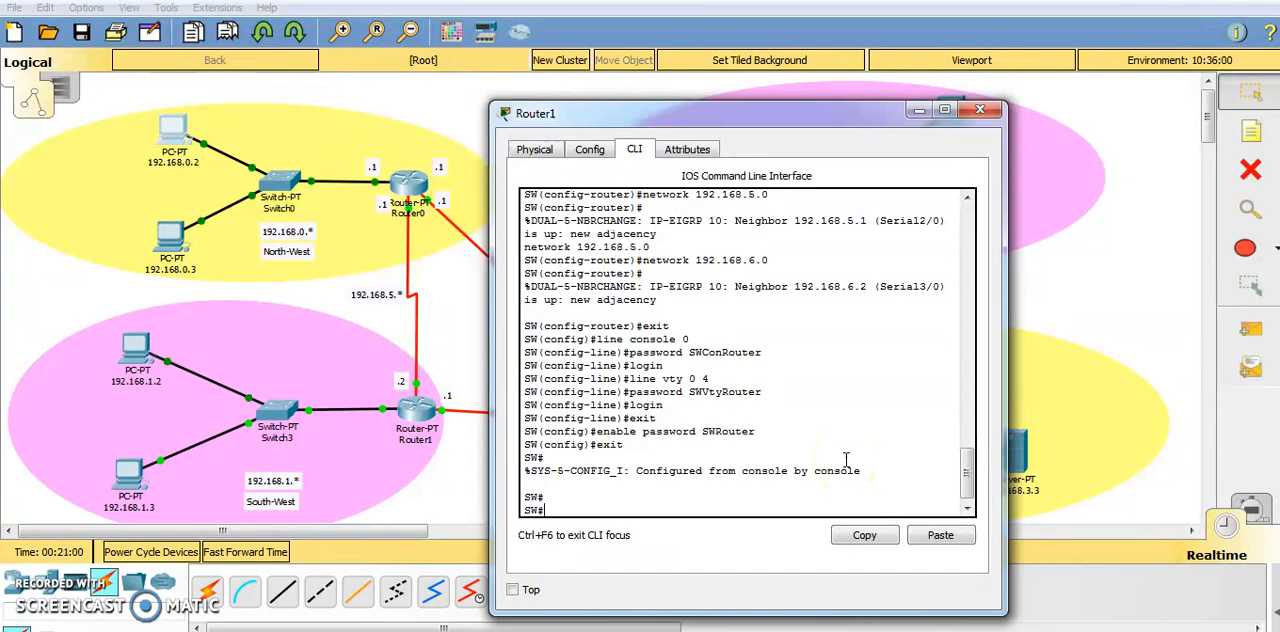
type("show ")
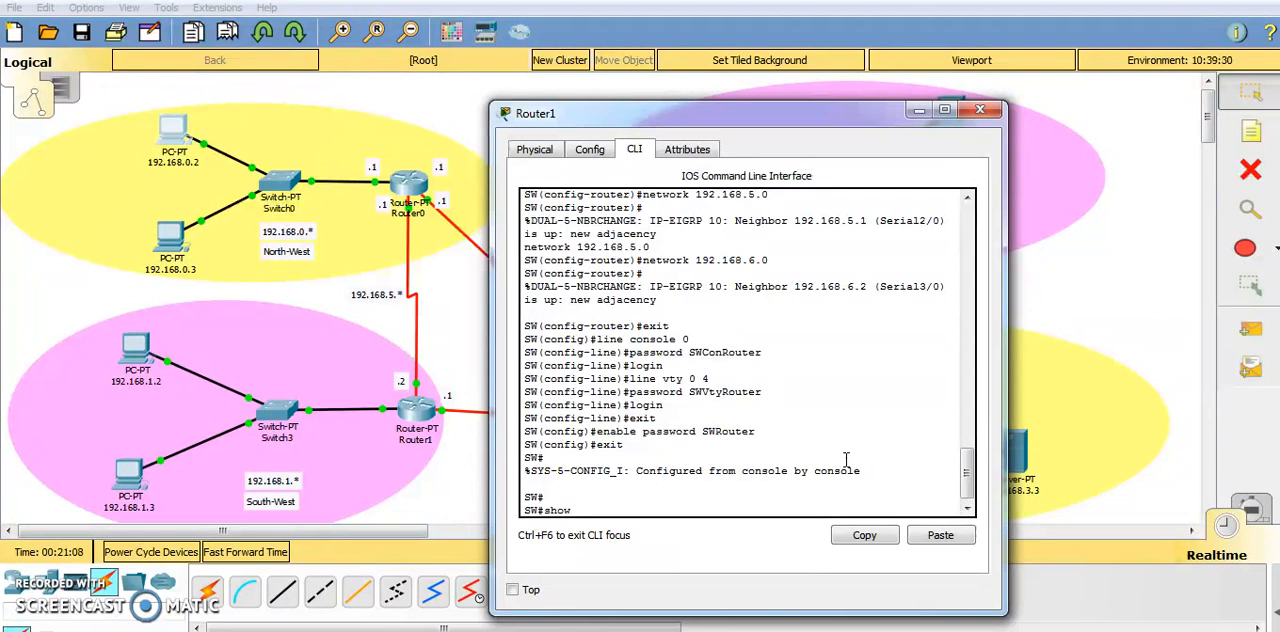
type("?")
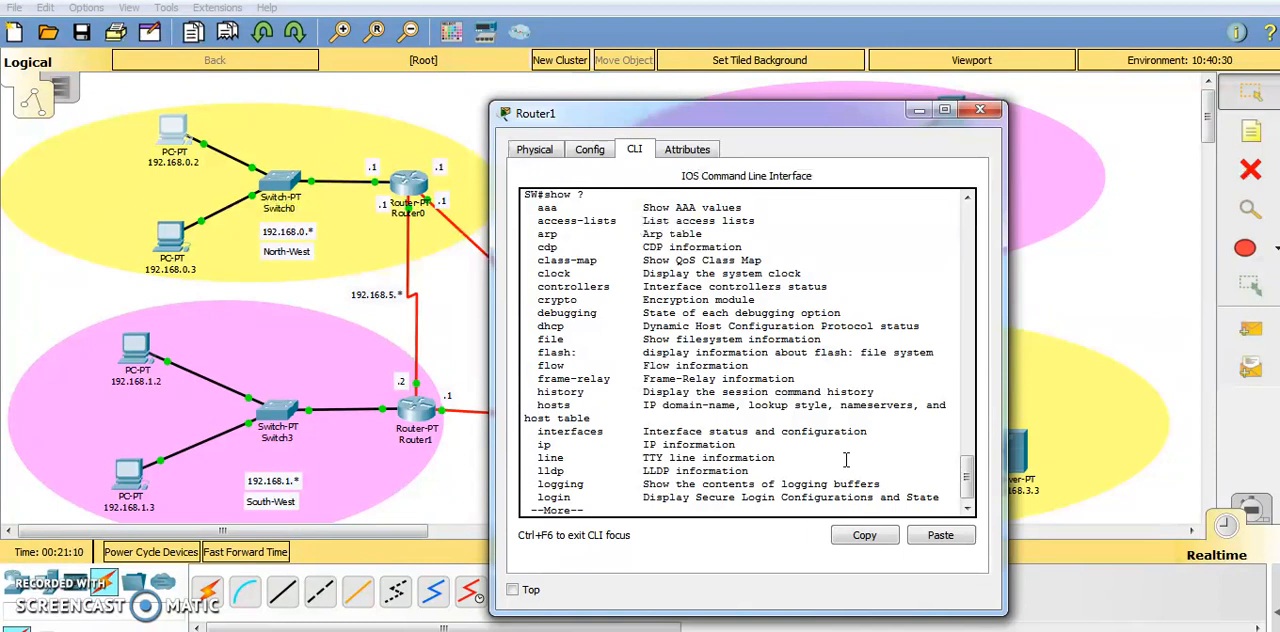
left_click_drag(585, 197, 543, 197)
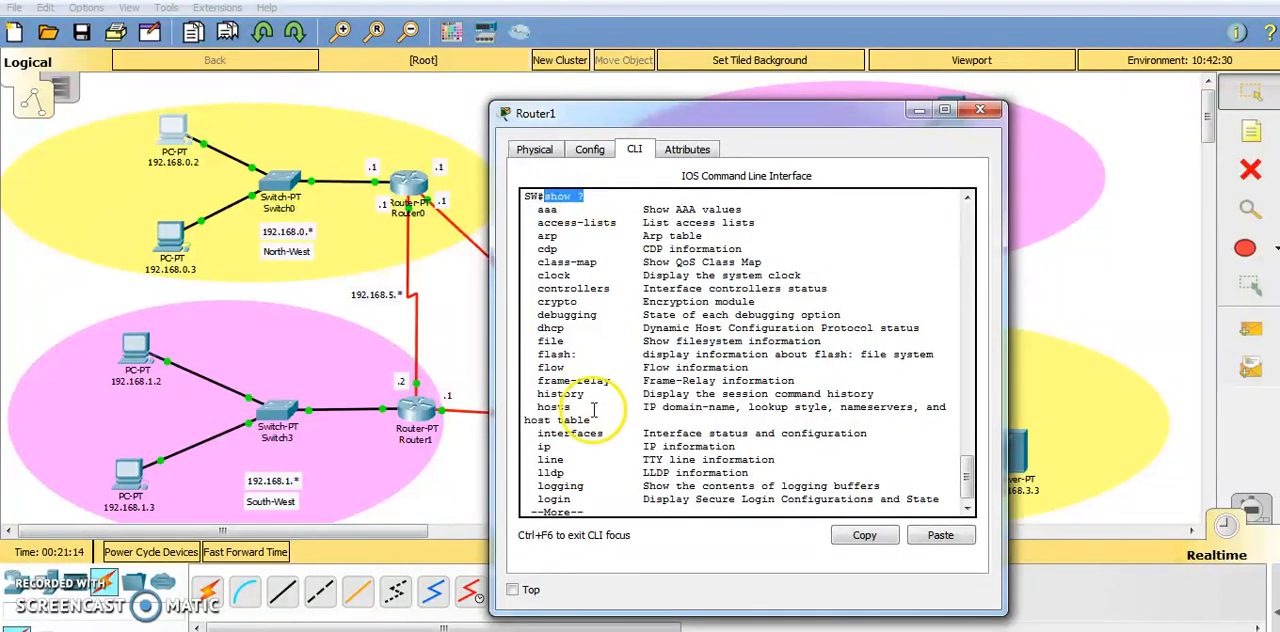
key("q")
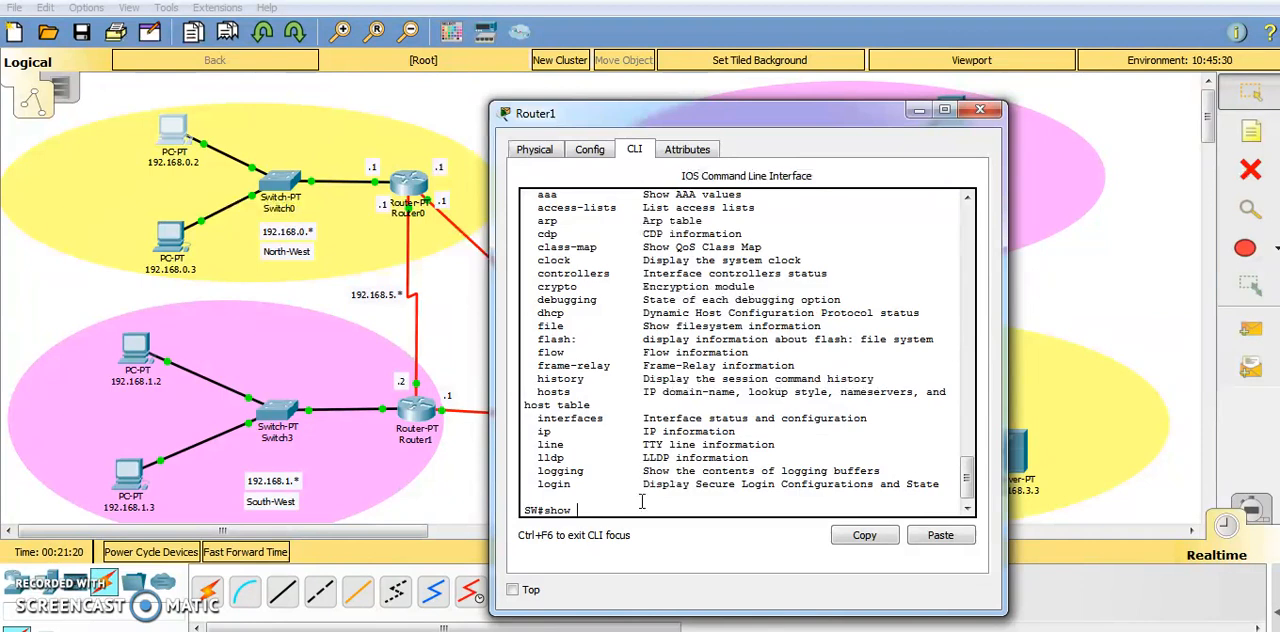
scroll(600, 471, "up", 1)
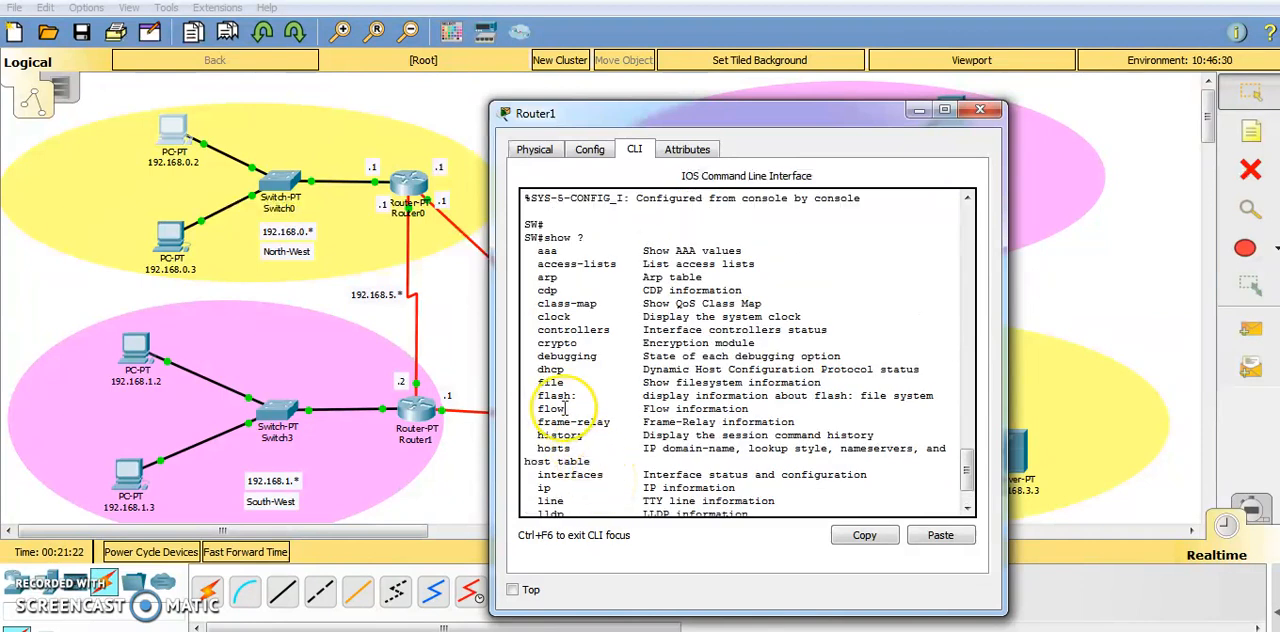
Review the show options, run show interface, and page through the interface status output to its end.
scroll(560, 408, "up", 1)
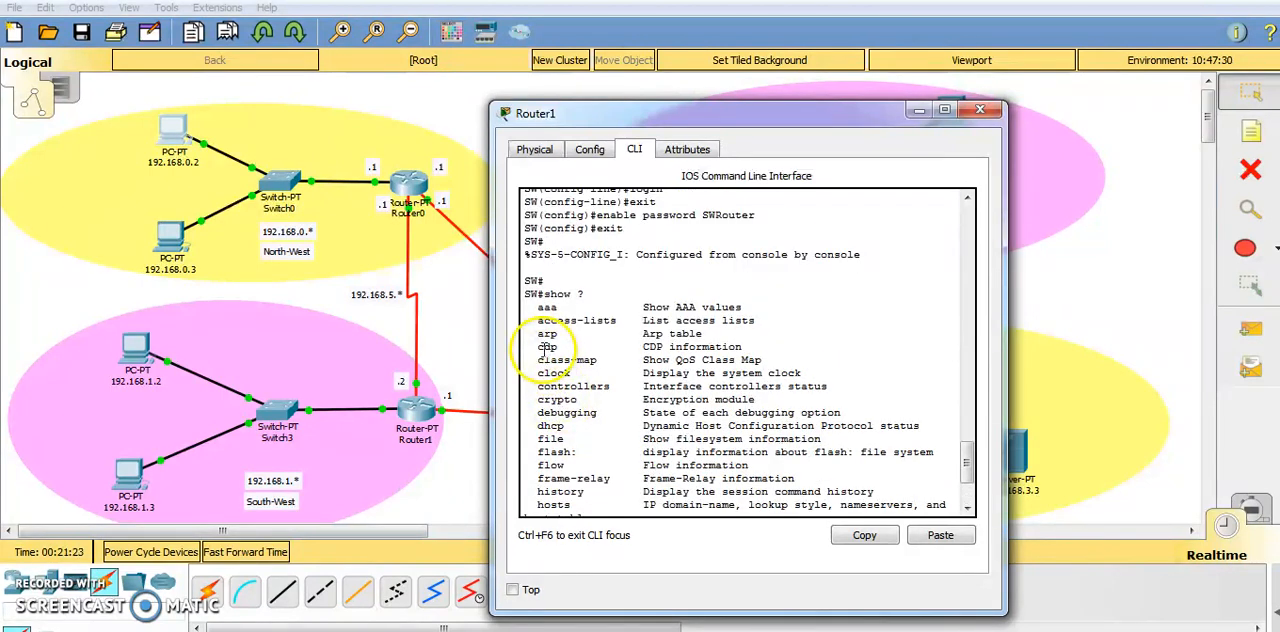
scroll(577, 422, "down", 1)
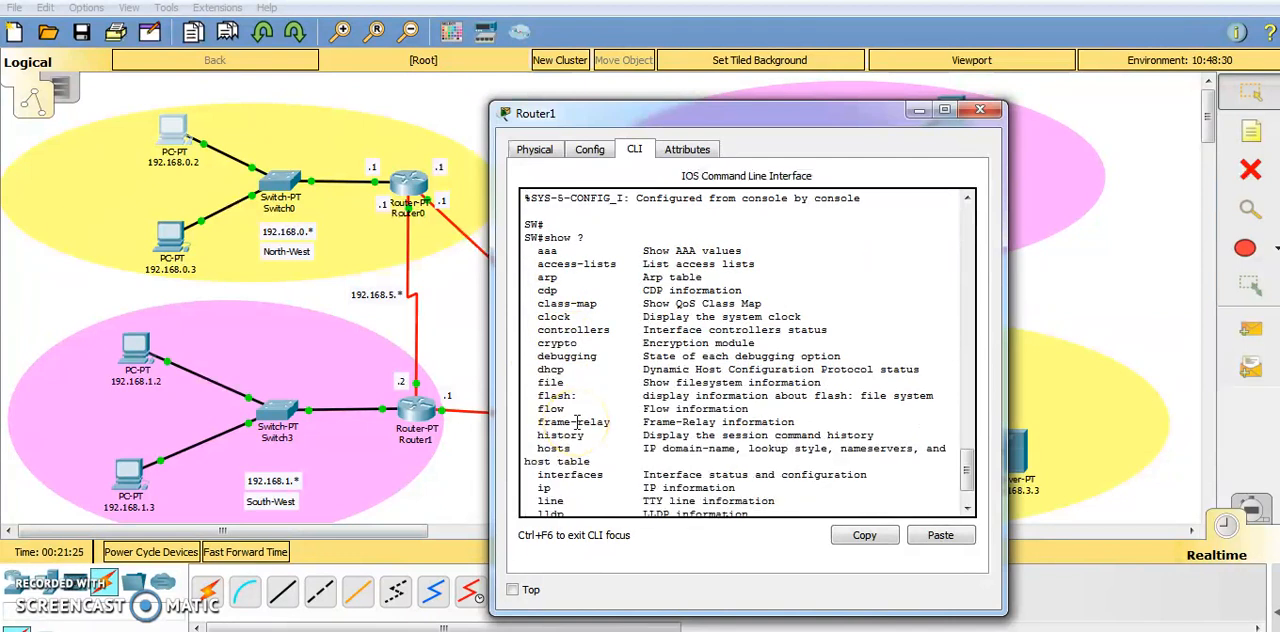
scroll(577, 422, "down", 1)
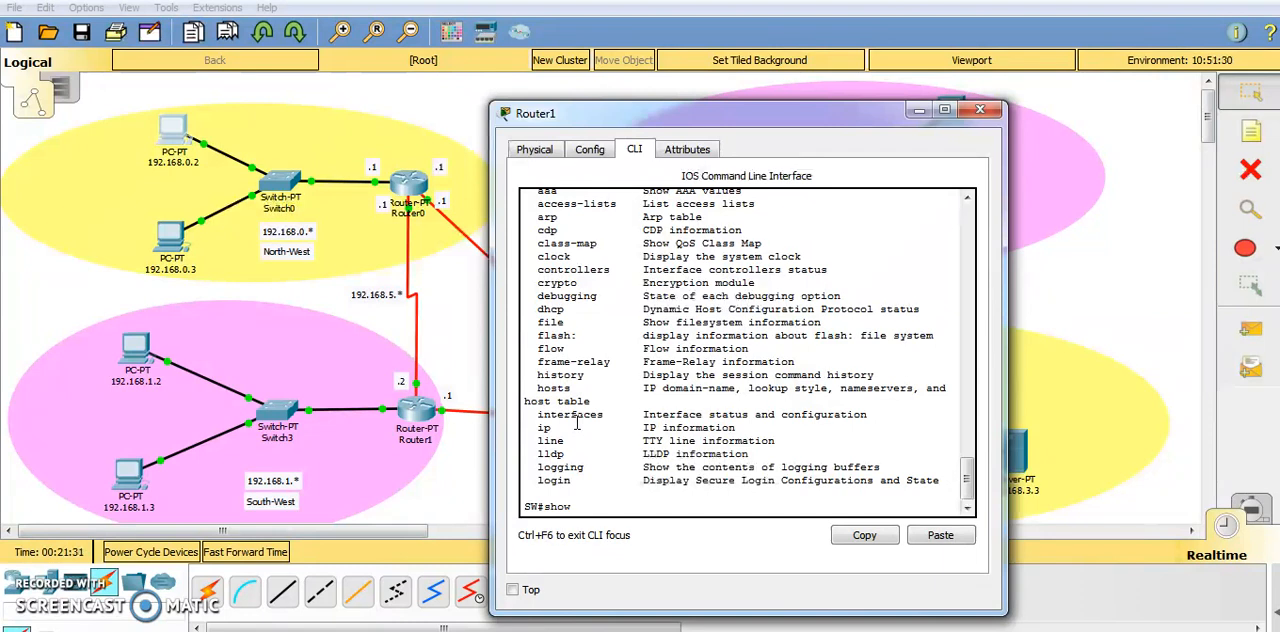
type("in")
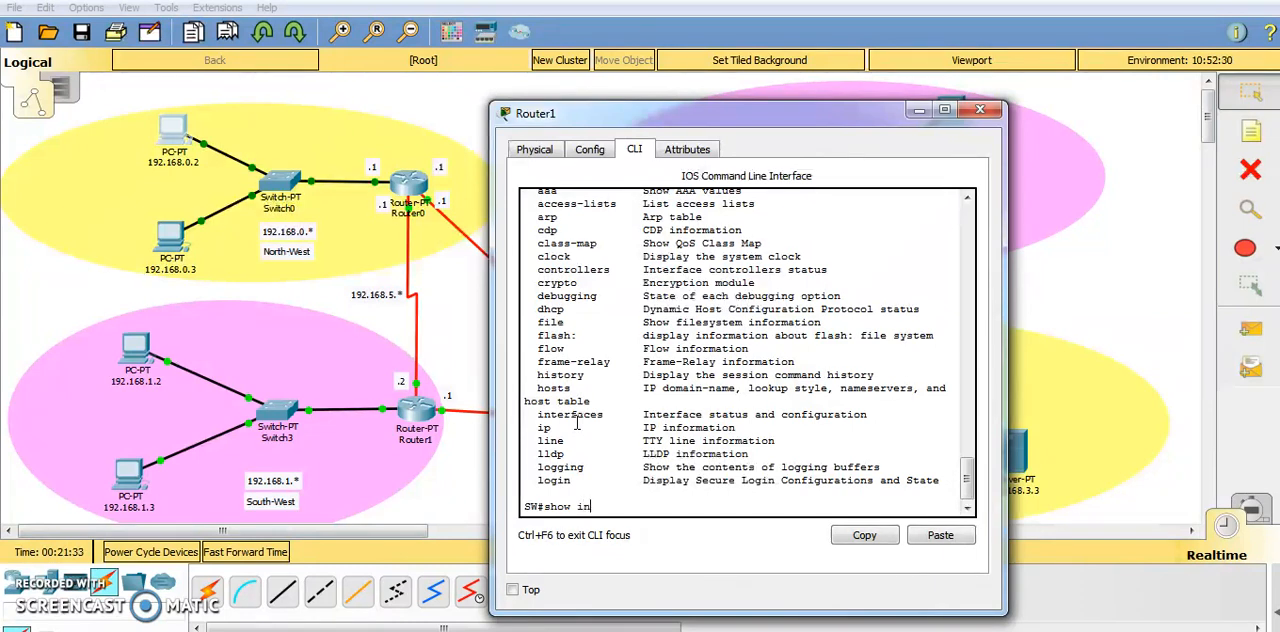
type("terface")
key("Return")
key("Return")
key("Return")
key("Return")
key("Return")
key("Return")
key("Return")
key("Return")
key("Return")
key("Return")
key("Return")
key("Return")
key("Return")
key("Return")
key("Return")
key("Return")
key("Return")
key("Return")
key("Return")
key("Return")
key("Return")
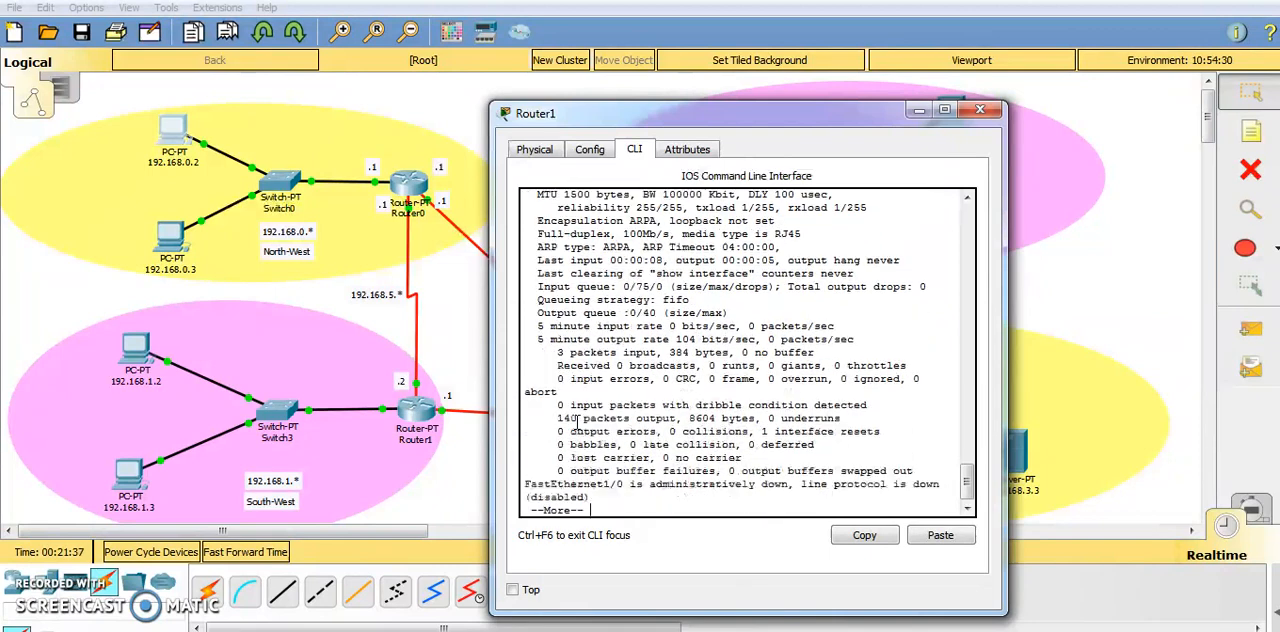
key("Return")
key("Return")
key("Return")
key("Return")
key("Return")
key("Return")
key("Return")
key("Return")
key("Return")
key("Return")
key("Return")
key("Return")
key("Return")
key("Return")
key("Return")
key("Return")
key("Return")
key("Return")
key("Return")
key("Return")
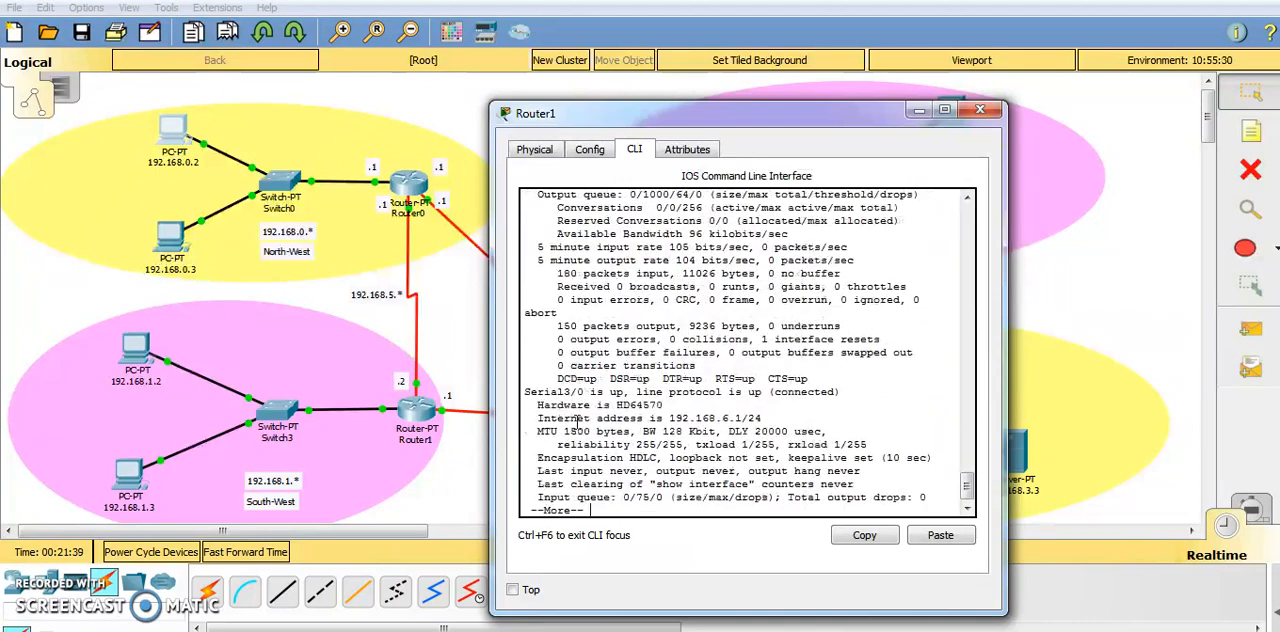
key("Return")
key("Return")
key("Return")
key("Return")
key("Return")
key("Return")
key("Return")
key("Return")
key("Return")
key("Return")
key("Return")
key("Return")
key("Return")
key("Return")
key("Return")
key("Return")
key("Return")
key("Return")
key("Return")
key("Return")
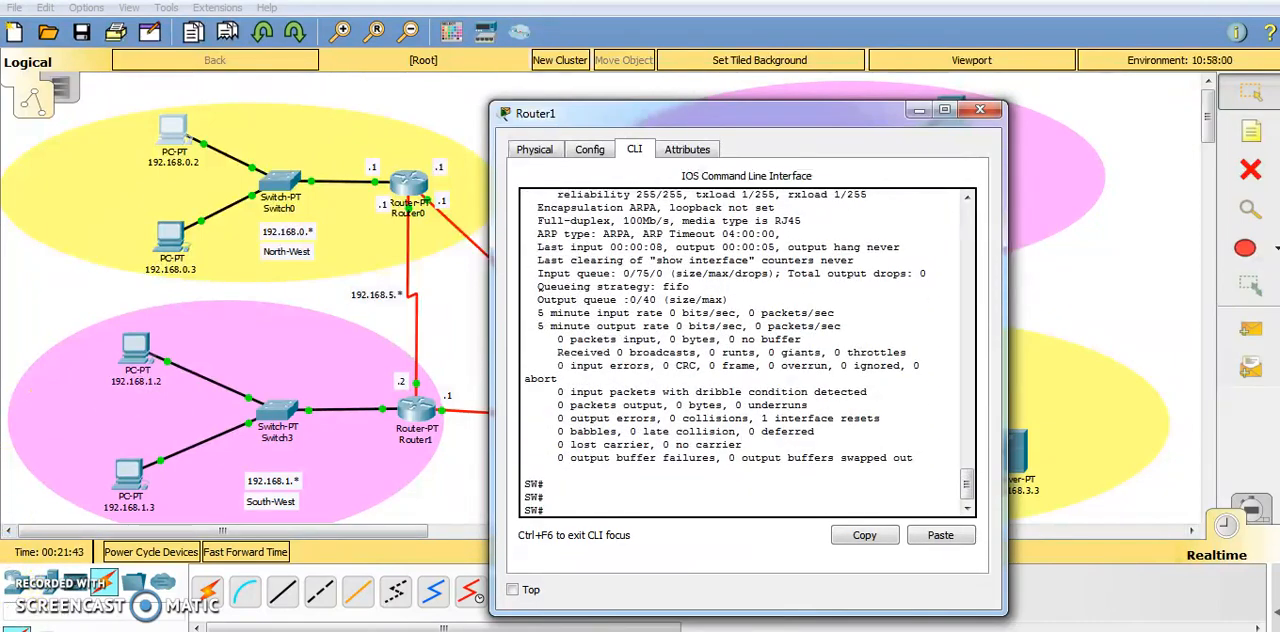
Try show ? in global configuration mode, and exit back to the privileged EXEC prompt.
left_click(577, 510)
type("conf t")
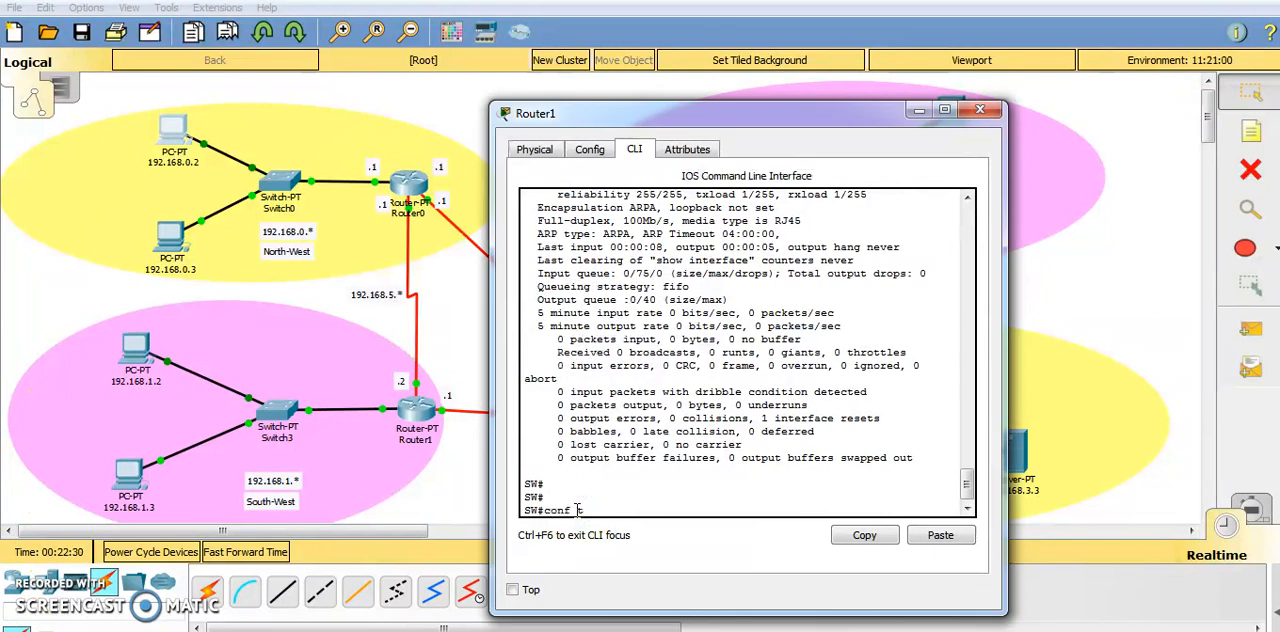
key("Return")
type("show")
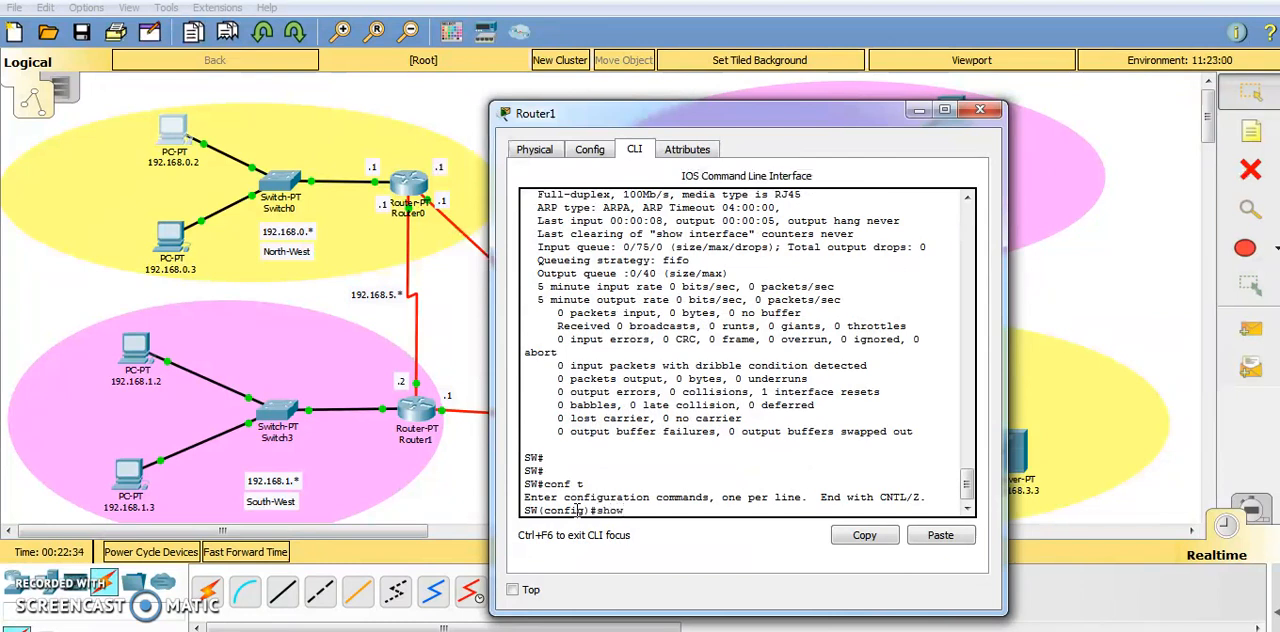
type(" ?")
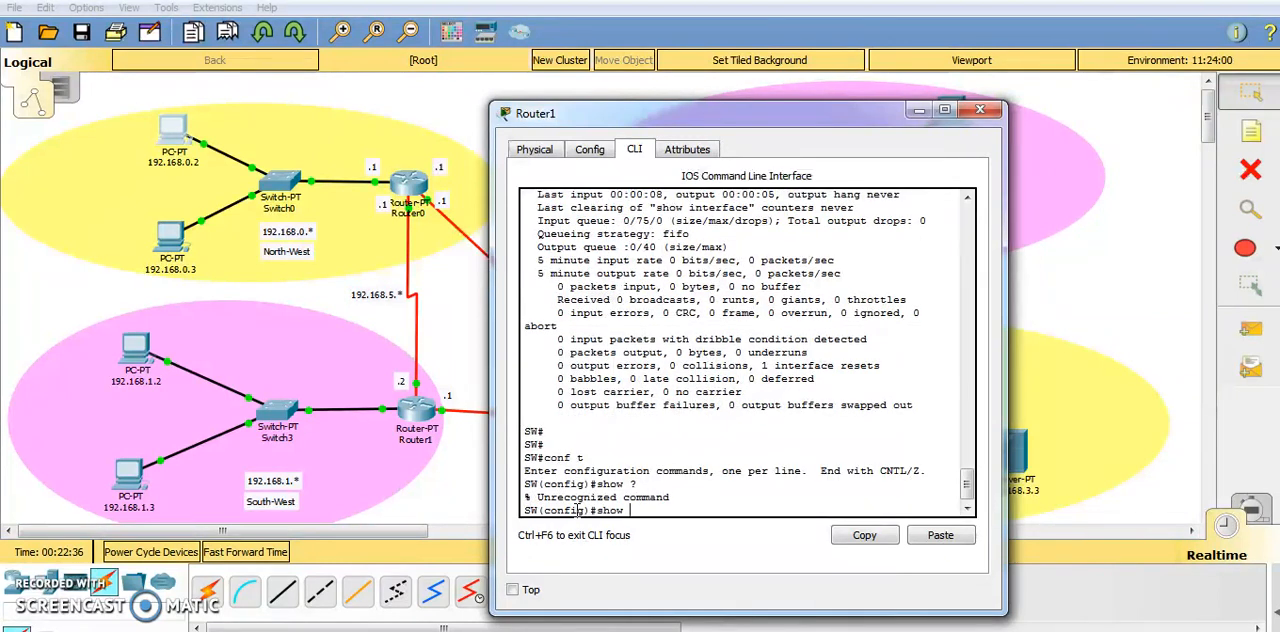
key("BackSpace")
key("BackSpace")
key("BackSpace")
key("BackSpace")
key("BackSpace")
type("exit")
key("Return")
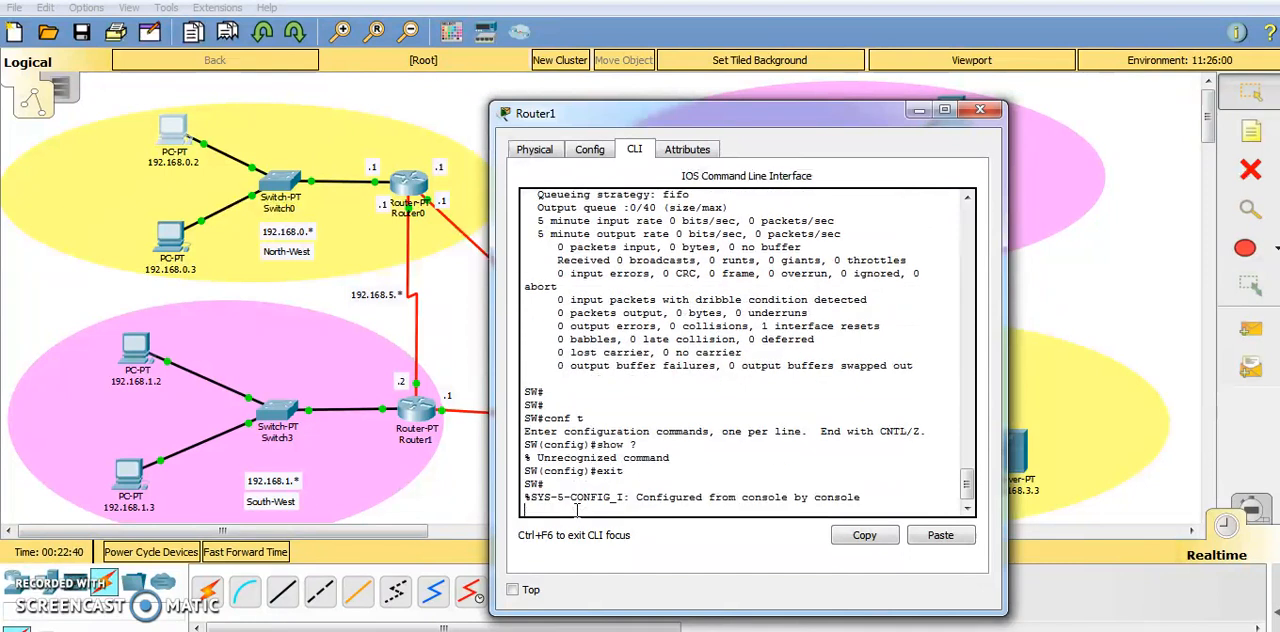
Display the SW router's active configuration with show running-config.
type("how")
key("BackSpace")
key("BackSpace")
key("BackSpace")
type("sho")
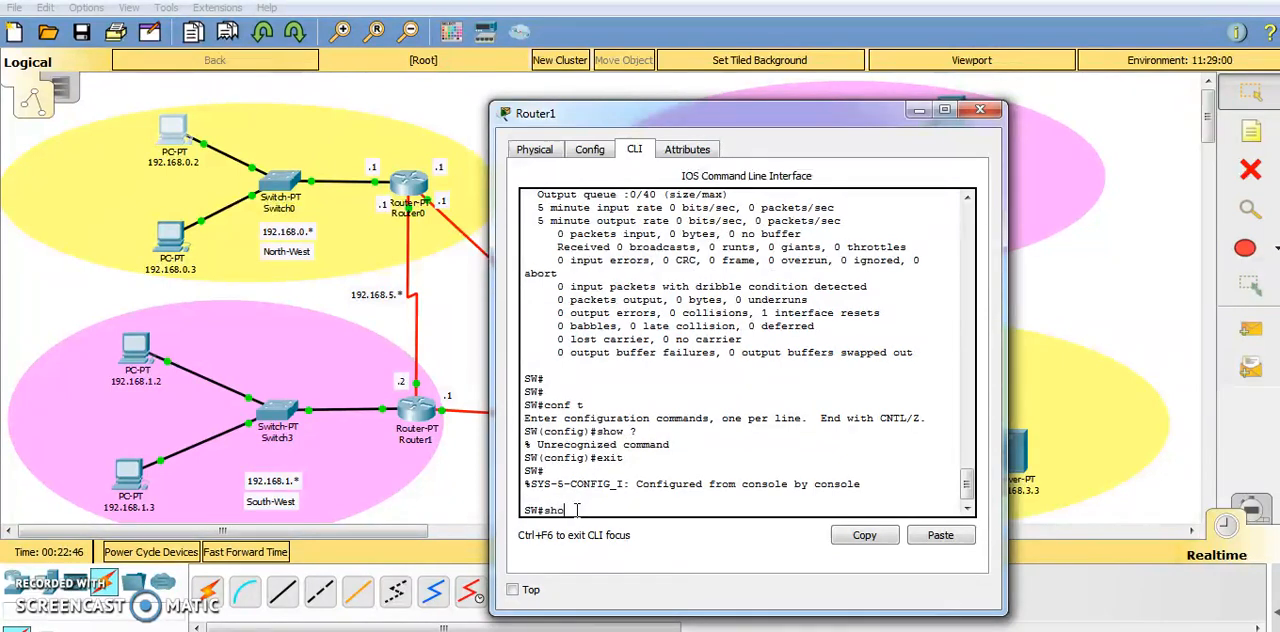
type("w running-config")
key("Return")
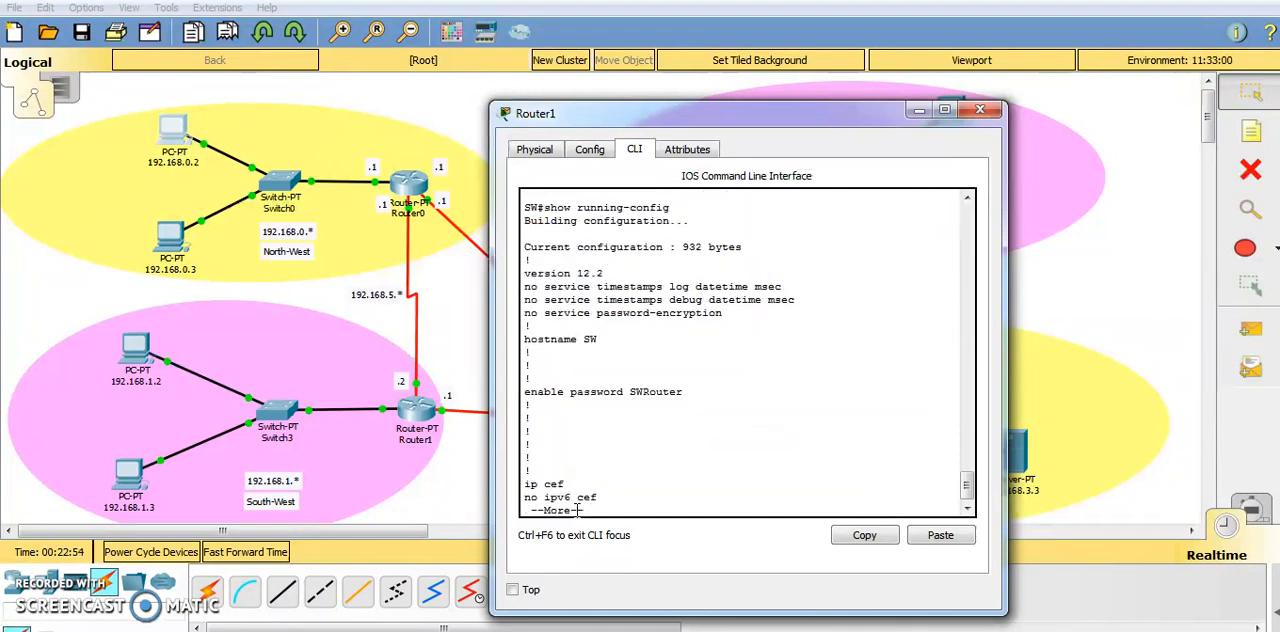
Highlight the enable password line in the running configuration to examine how the password is stored.
key("Return")
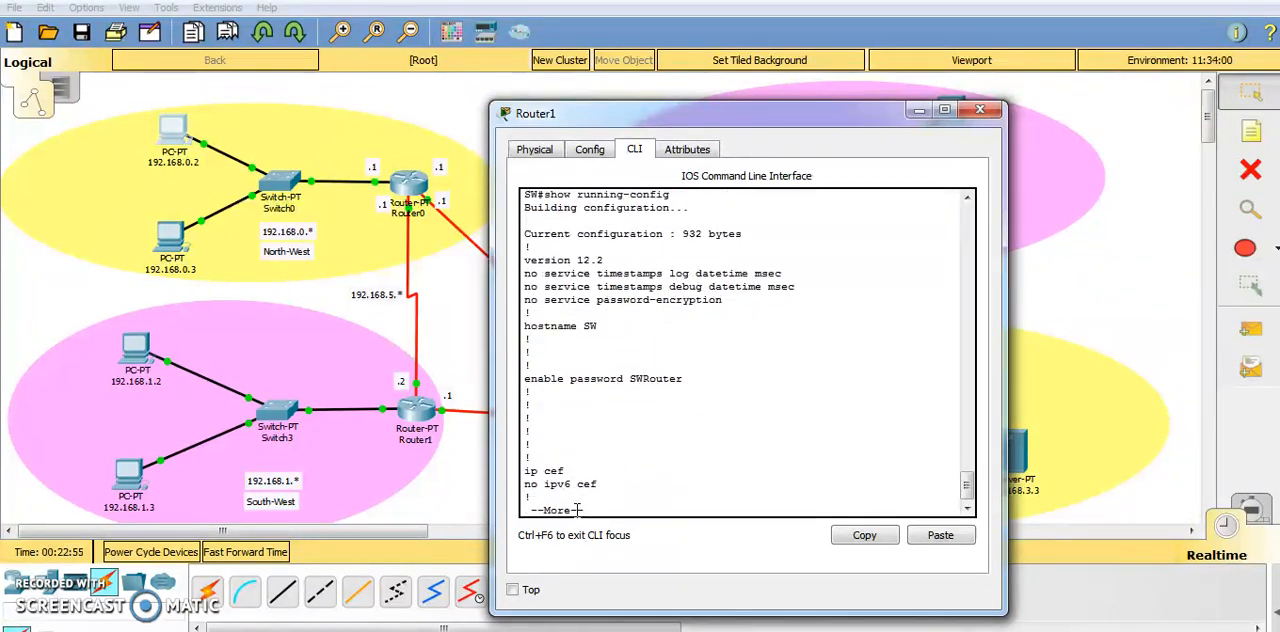
left_click(686, 380)
left_click_drag(543, 385, 512, 378)
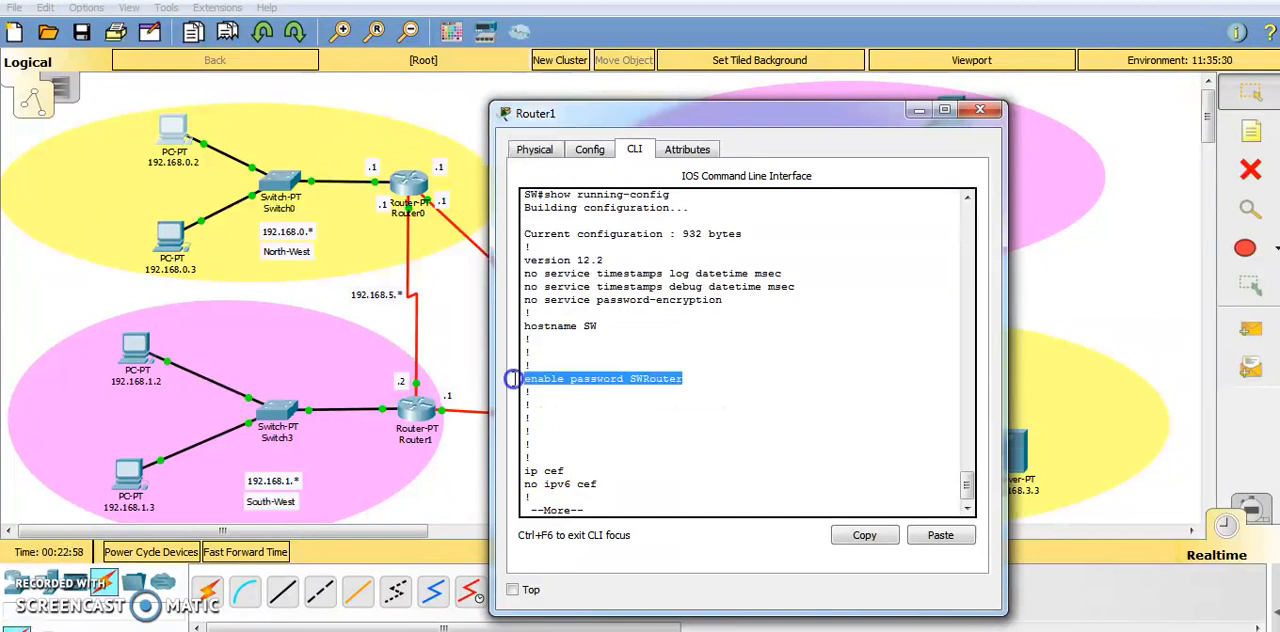
left_click(658, 378)
Page through the rest of the running configuration and highlight the console, aux and vty line settings.
key("Return")
key("Return")
key("Return")
key("Return")
key("Return")
key("Return")
key("Return")
key("Return")
key("Return")
key("Return")
key("Return")
key("Return")
key("Return")
key("Return")
key("Return")
key("Return")
key("Return")
key("Return")
key("Return")
key("Return")
key("Return")
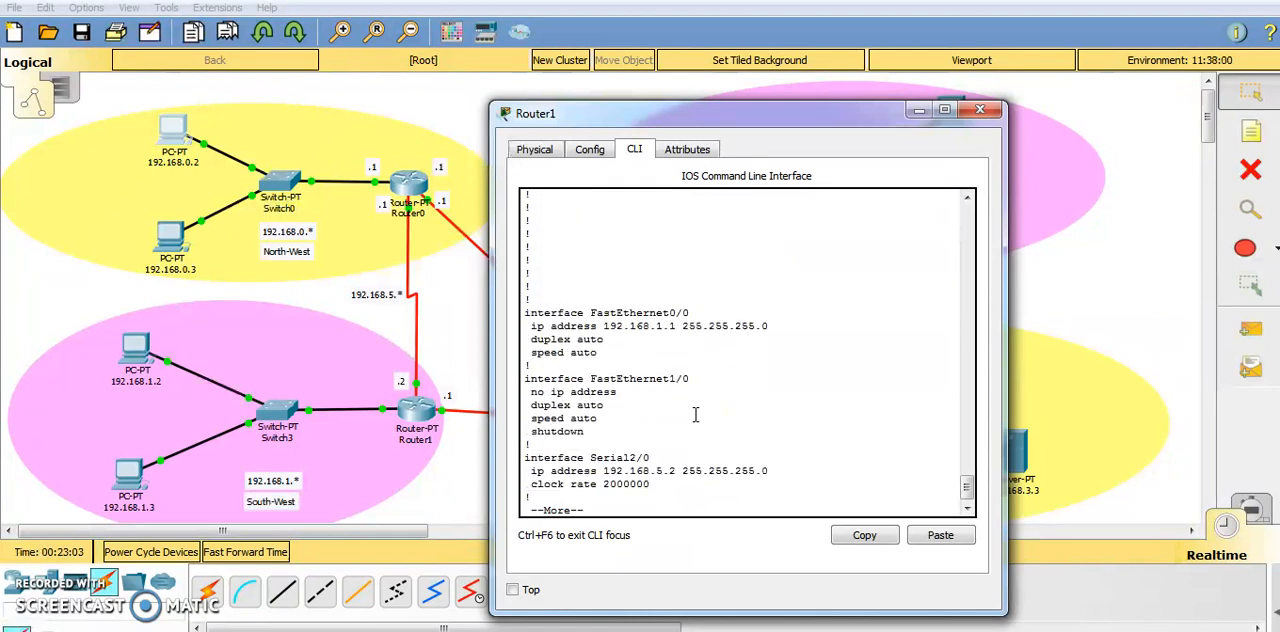
key("Return")
key("Return")
key("Return")
key("Return")
key("Return")
key("Return")
key("Return")
key("Return")
key("Return")
key("Return")
key("Return")
key("Return")
key("Return")
key("Return")
key("Return")
key("Return")
key("Return")
key("Return")
key("Return")
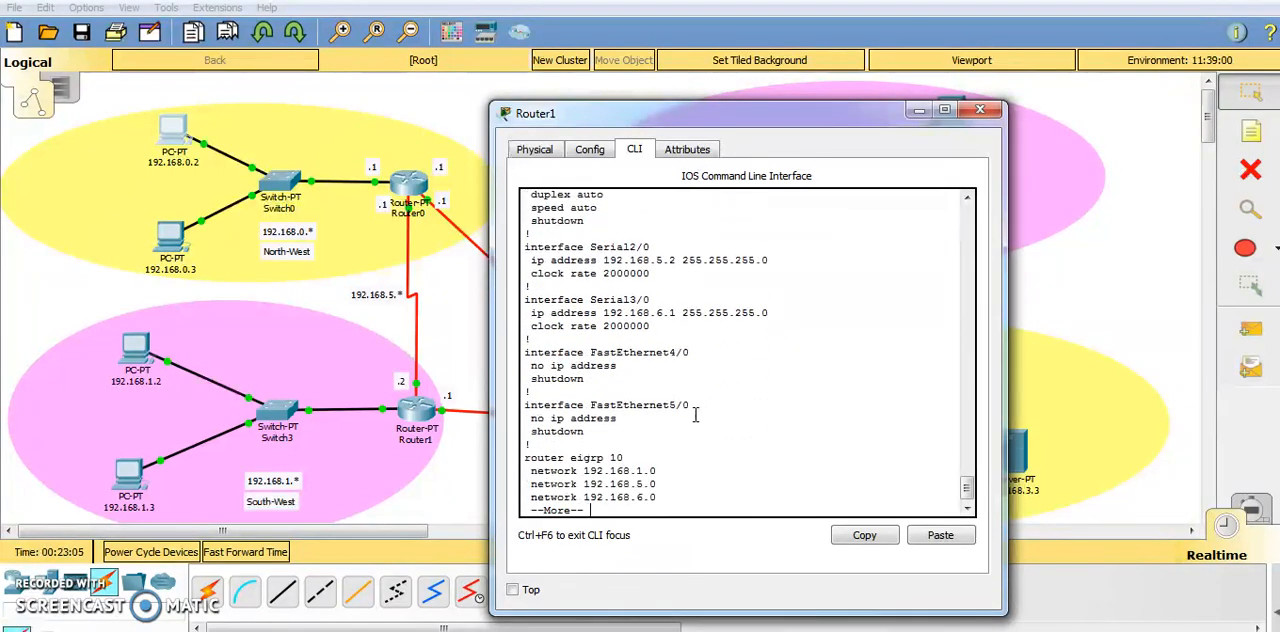
key("Return")
key("Return")
key("Return")
key("Return")
key("Return")
key("Return")
key("Return")
key("Return")
key("Return")
key("Return")
key("Return")
key("Return")
key("Return")
key("Return")
key("Return")
key("Return")
key("Return")
key("Return")
key("Return")
key("Return")
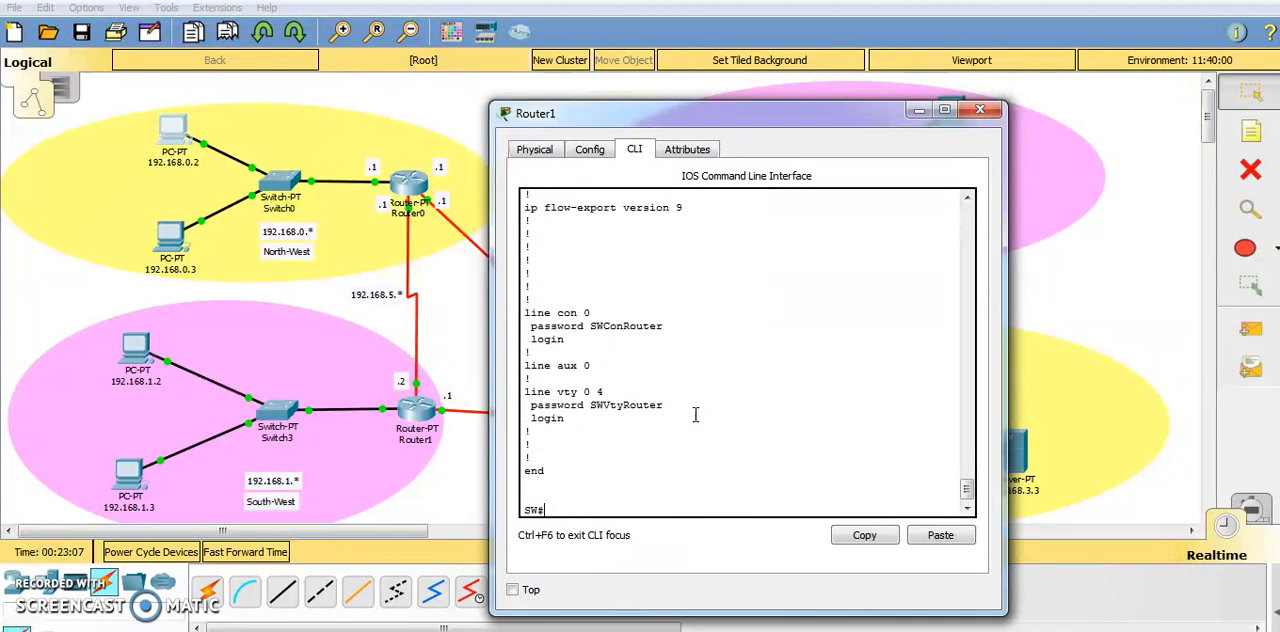
left_click_drag(583, 355, 469, 242)
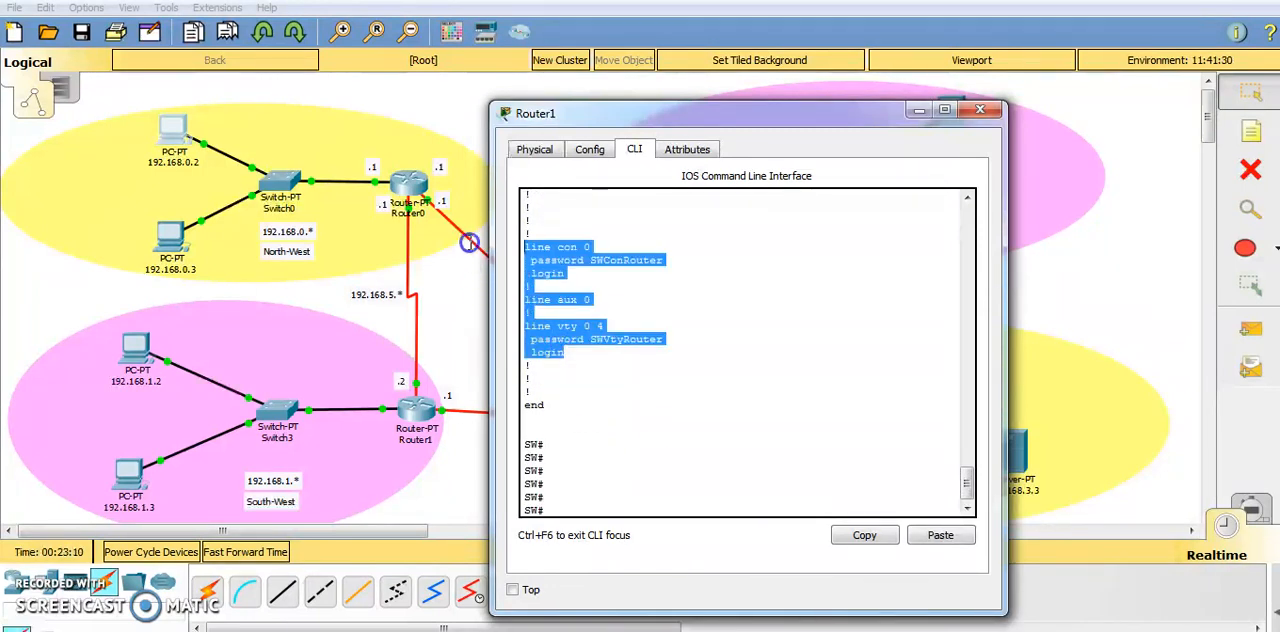
Enter global configuration mode and set an encrypted privileged-mode password with the enable secret command.
left_click(588, 513)
type("conf t")
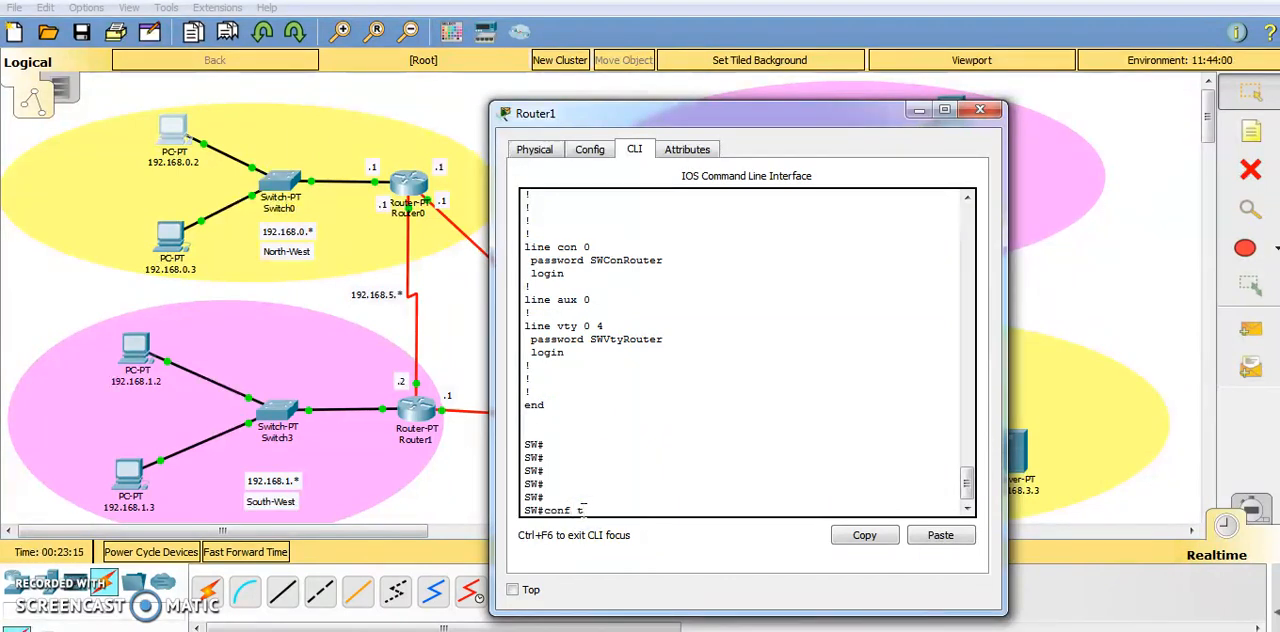
key("Return")
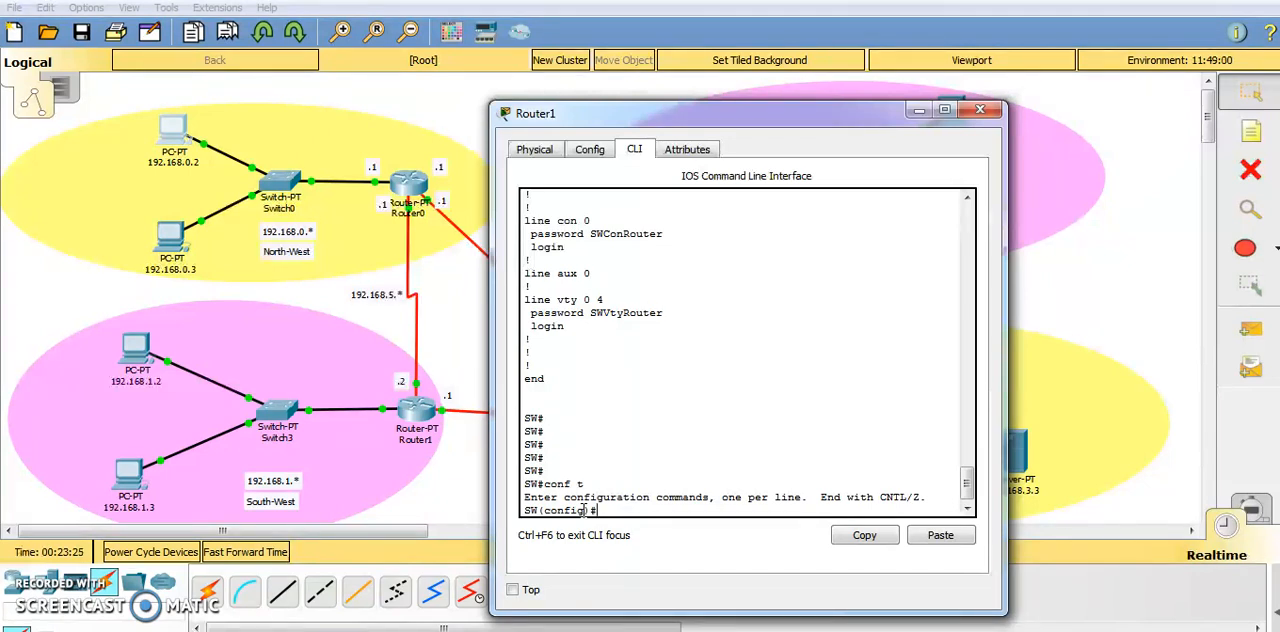
type("enable")
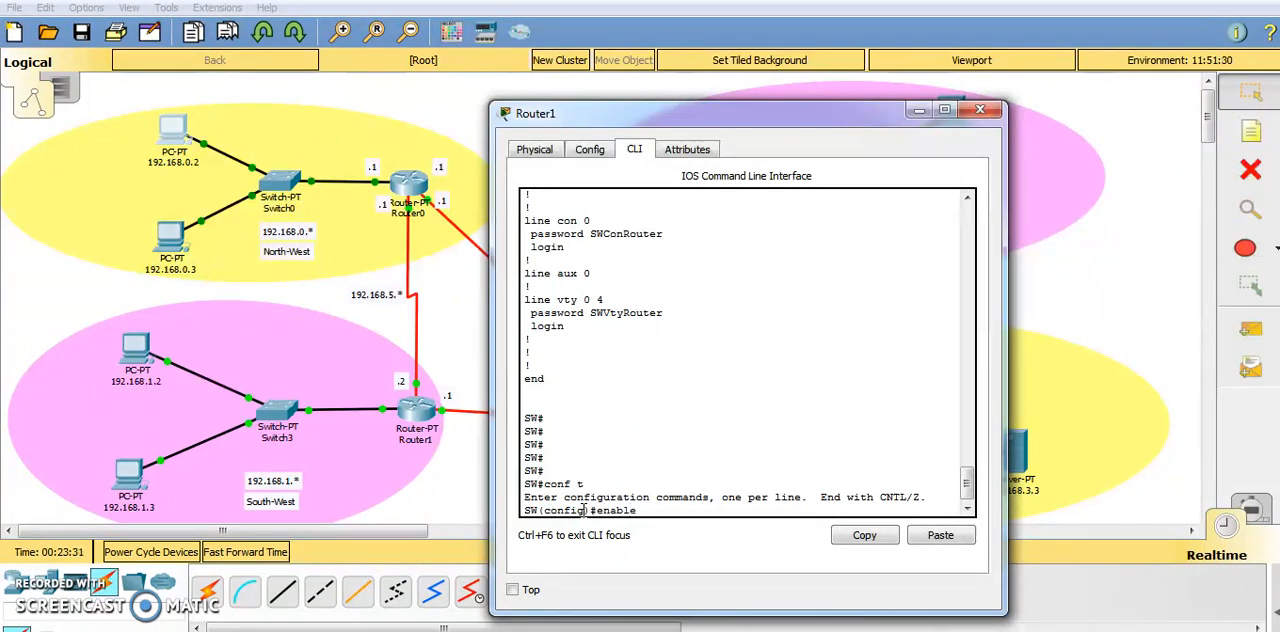
type(" secret")
key("Caps_Lock")
type("SW")
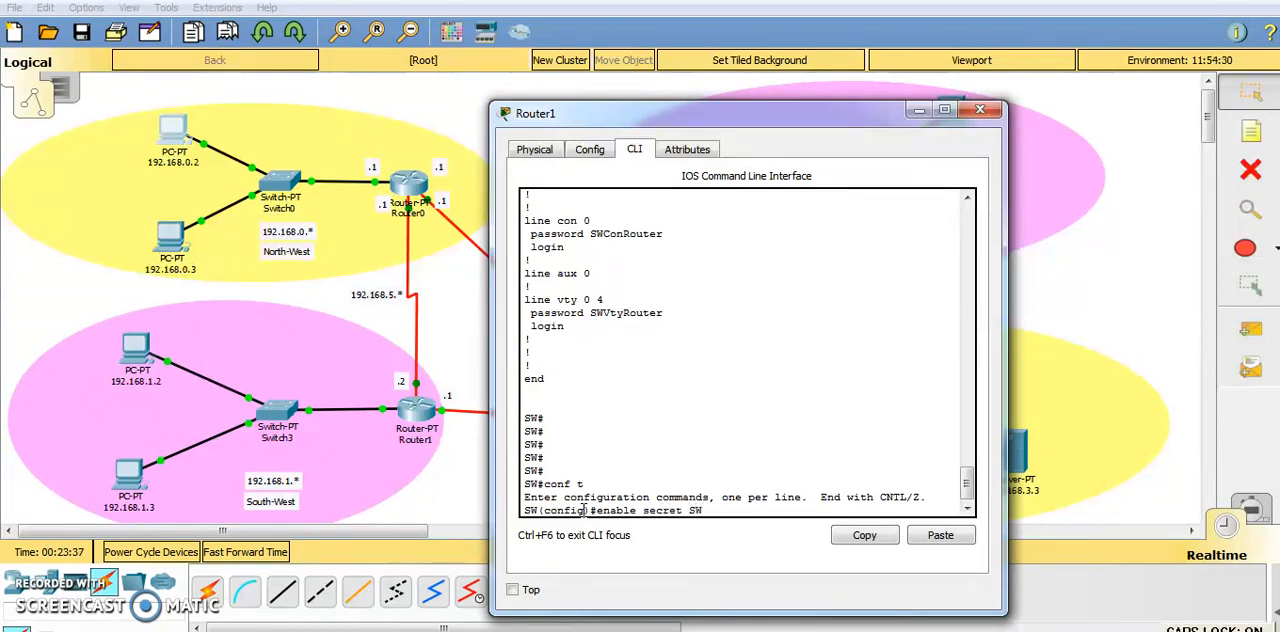
type("S")
key("Caps_Lock")
type("ec")
key("Caps_Lock")
type("Router")
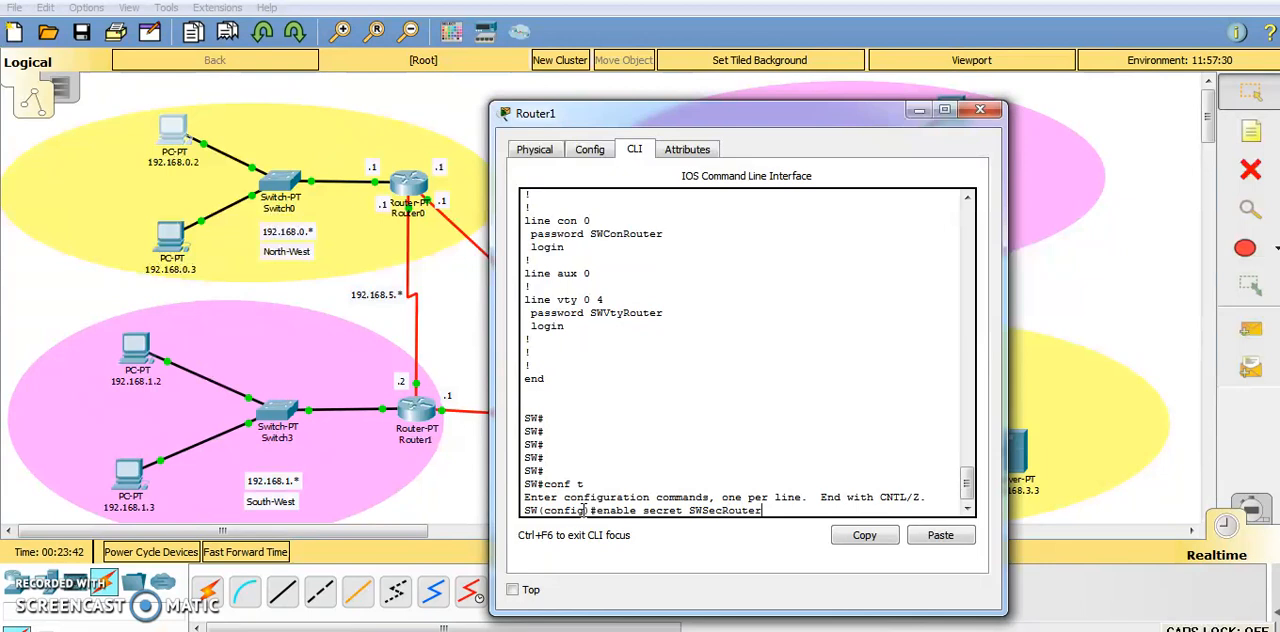
key("Return")
Leave global configuration mode and get back to the privileged EXEC prompt.
key("Return")
type("exit")
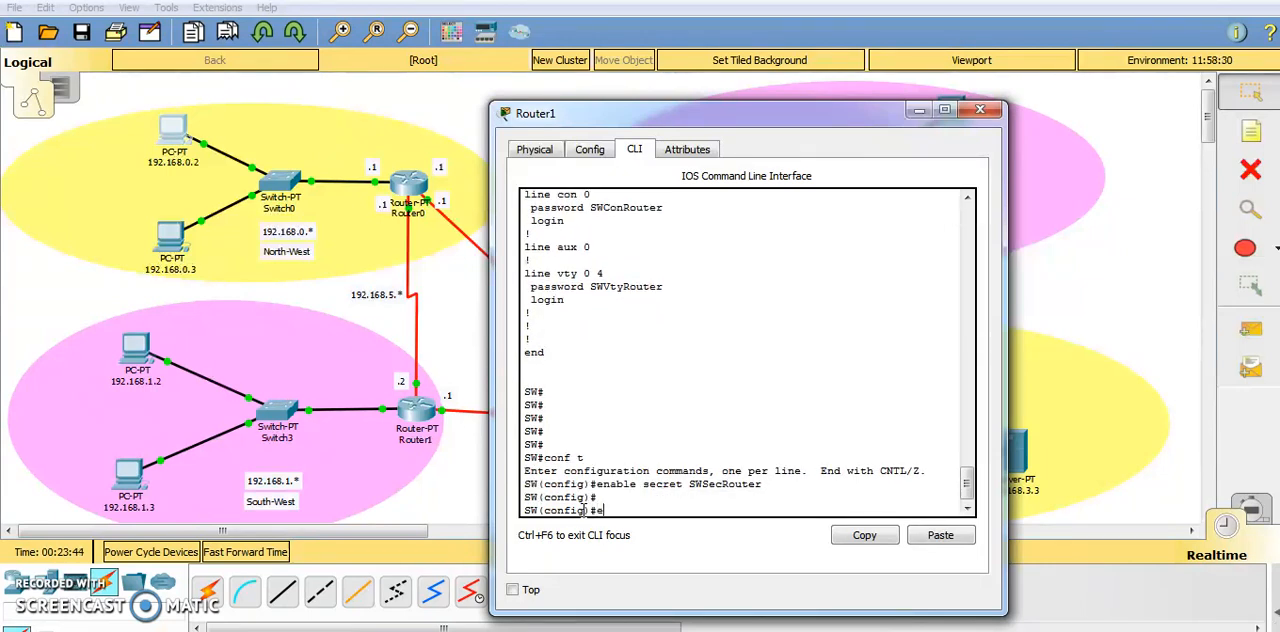
key("Return")
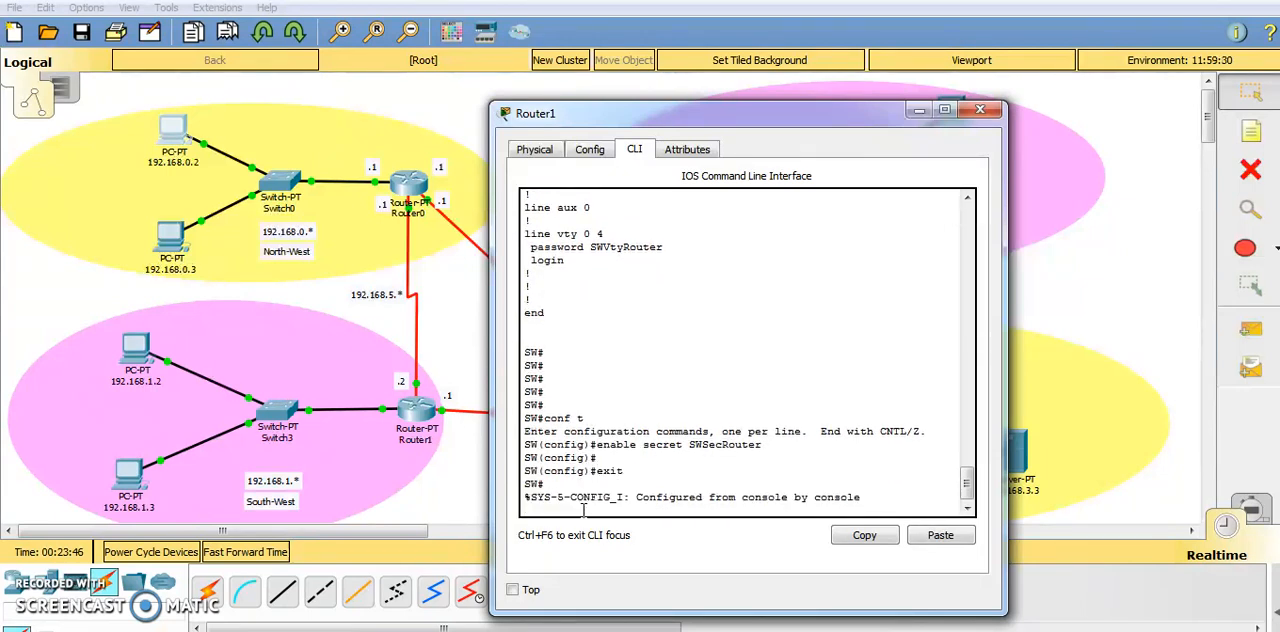
key("Return")
Display the running configuration again with show running-config to check the enable secret entry.
type("show running-c")
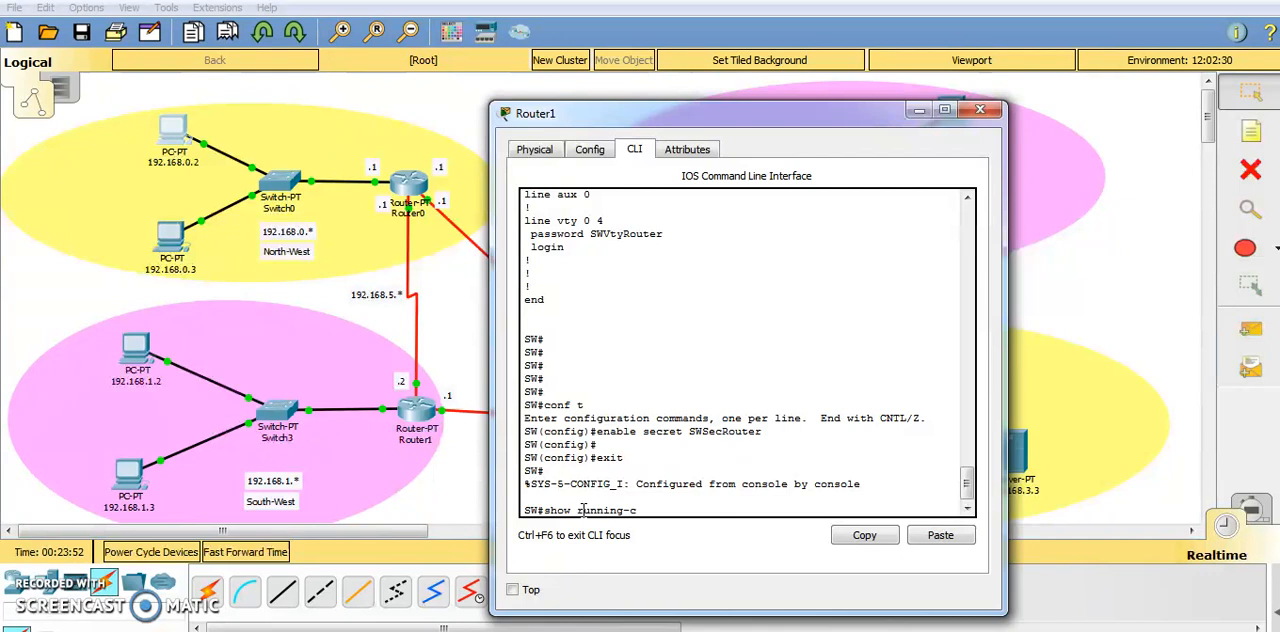
type("oning")
key("Return")
key("Up")
key("Up")
key("Up")
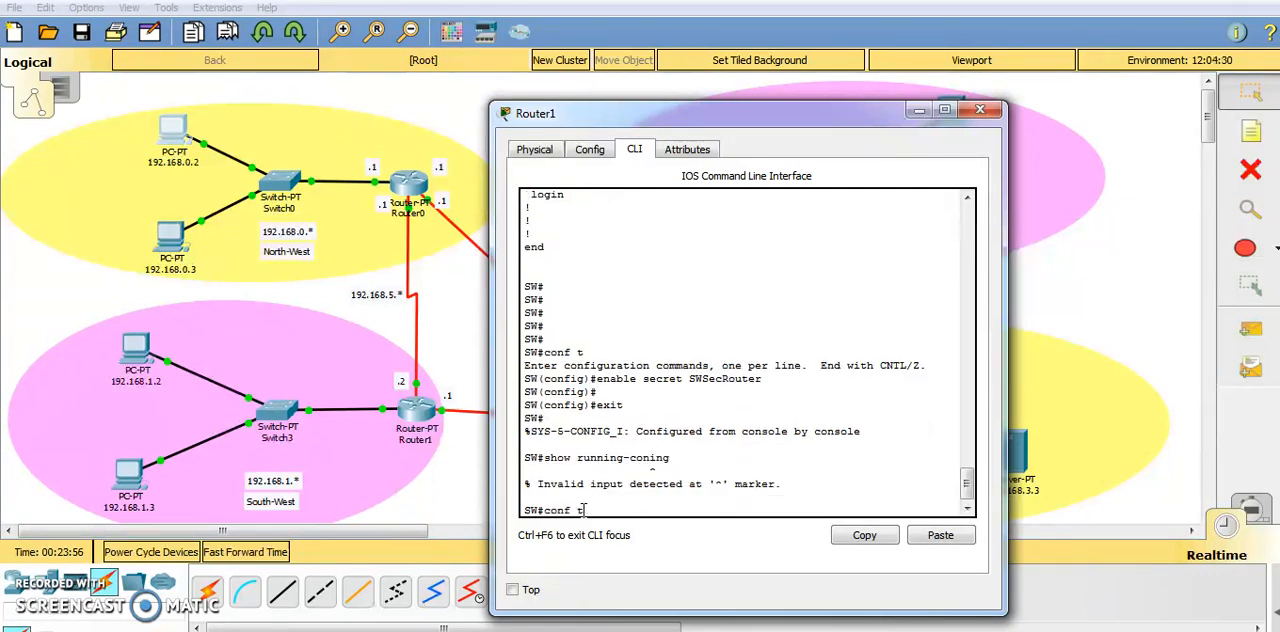
key("Return")
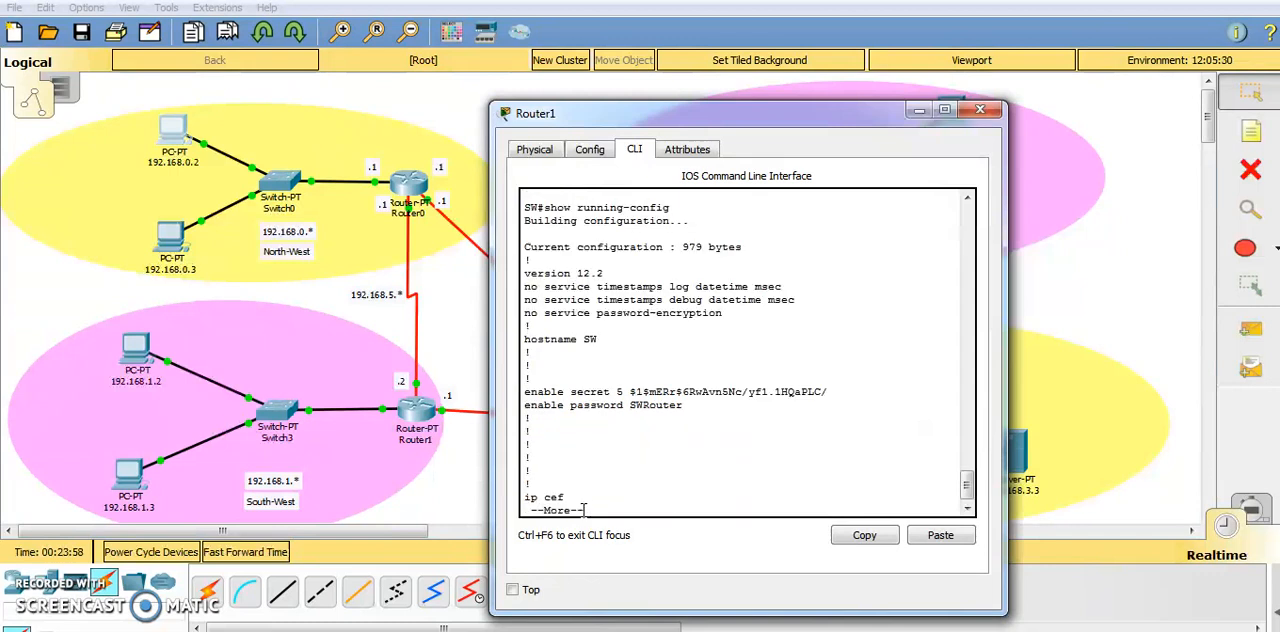
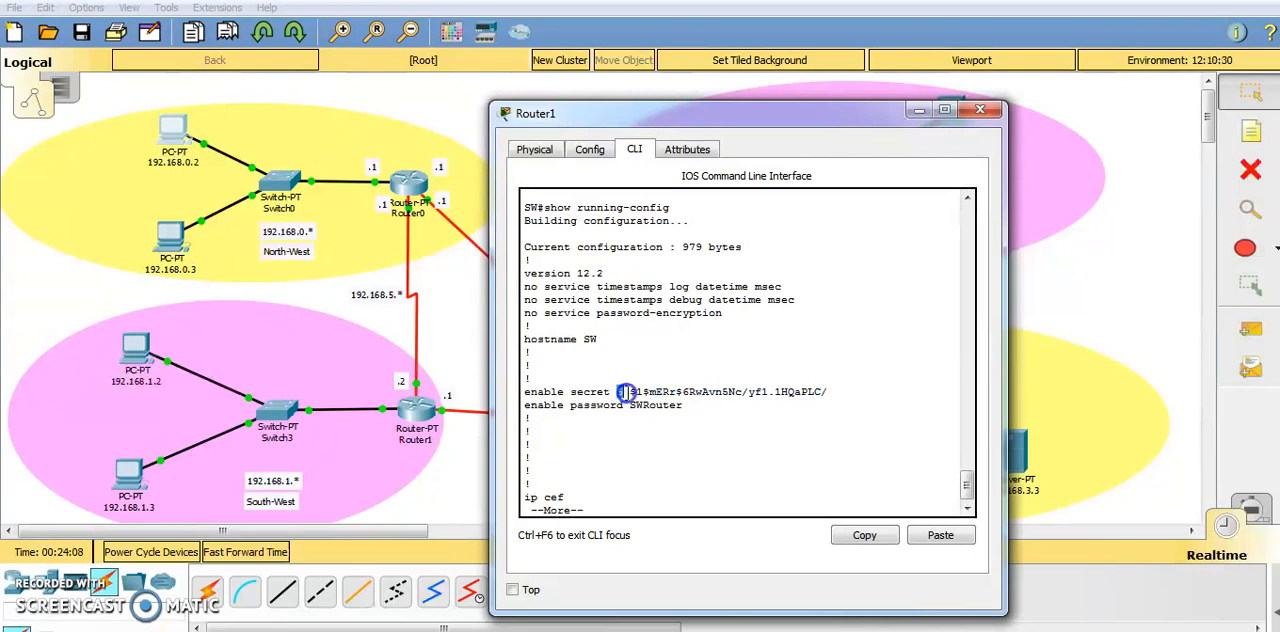
Highlight the encrypted enable secret string and page through the rest of the running configuration to its end.
left_click_drag(633, 391, 828, 391)
key("Return")
key("Return")
key("Return")
key("Return")
key("Return")
key("Return")
key("Return")
key("Return")
key("Return")
key("Return")
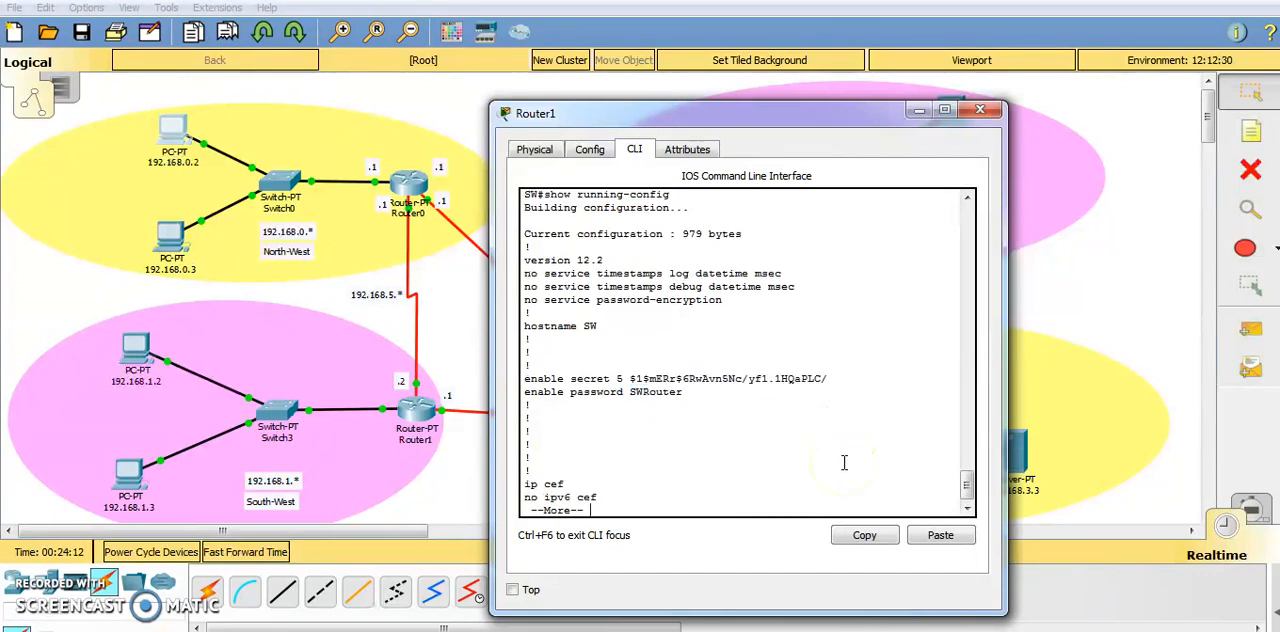
key("Return")
key("Return")
key("Return")
key("Return")
key("Return")
key("Return")
key("Return")
key("Return")
key("Return")
key("Return")
key("Return")
key("Return")
key("Return")
key("Return")
key("Return")
key("Return")
key("Return")
key("Return")
key("Return")
key("Return")
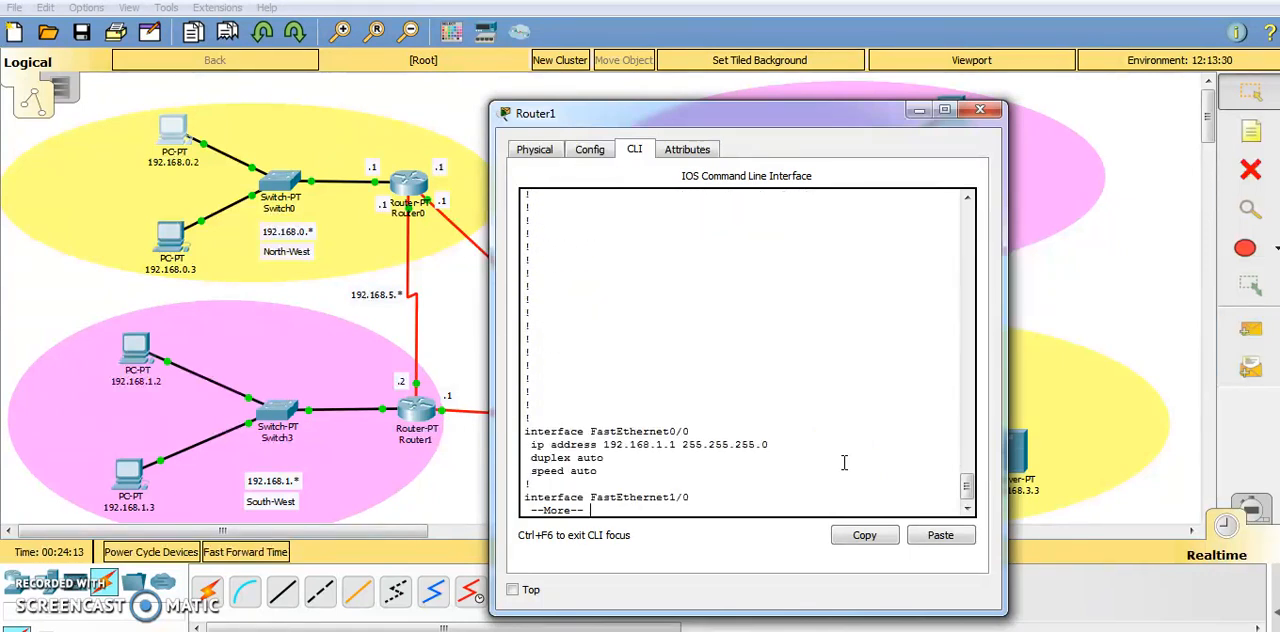
key("Return")
key("Return")
key("Return")
key("Return")
key("Return")
key("Return")
key("Return")
key("Return")
key("Return")
key("Return")
key("Return")
key("Return")
key("Return")
key("Return")
key("Return")
key("Return")
Exit the SW console session and log back in with the console line password.
type("exi")
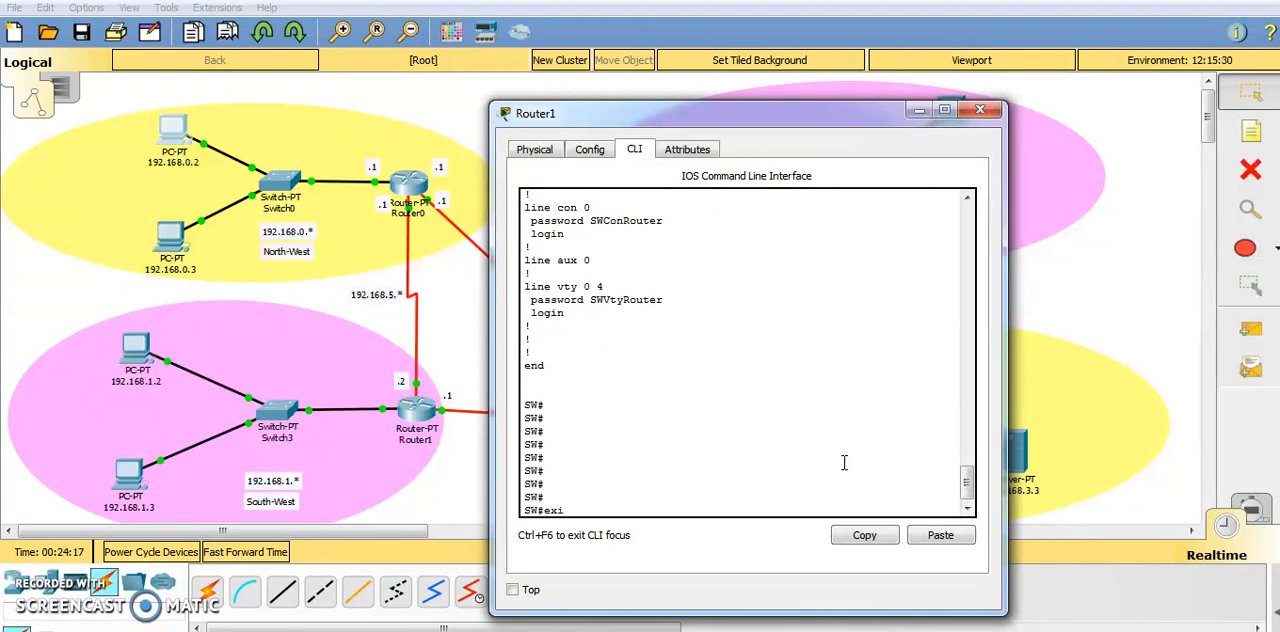
type("t")
key("Return")
key("Return")
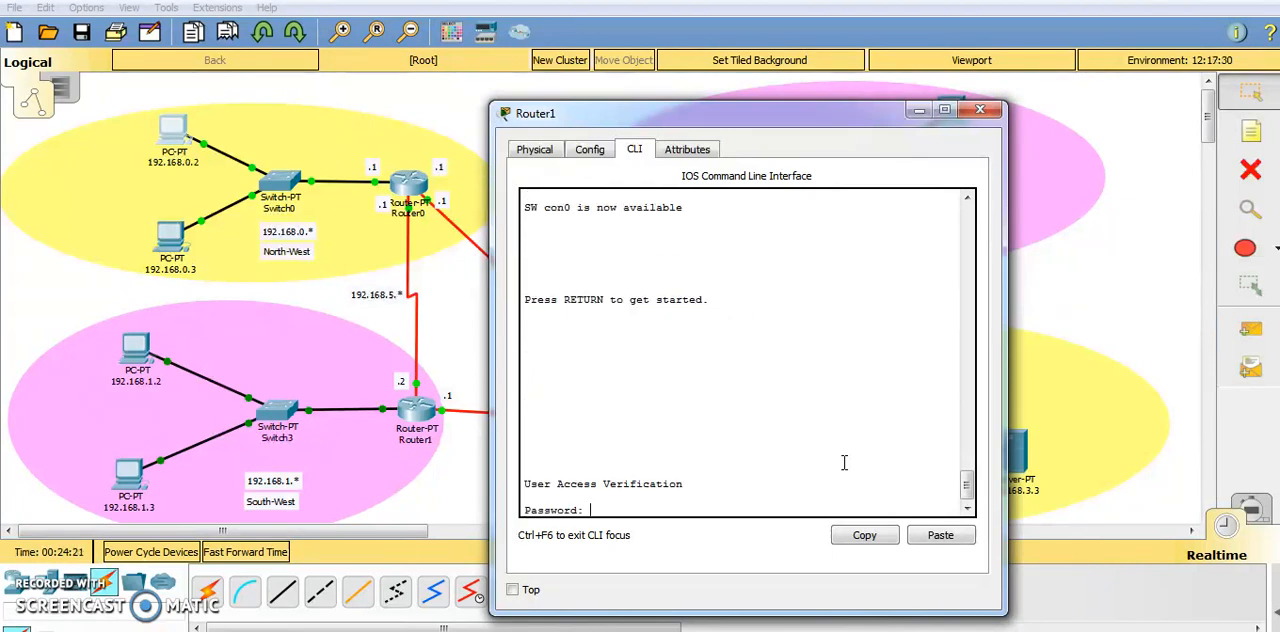
key("Caps_Lock")
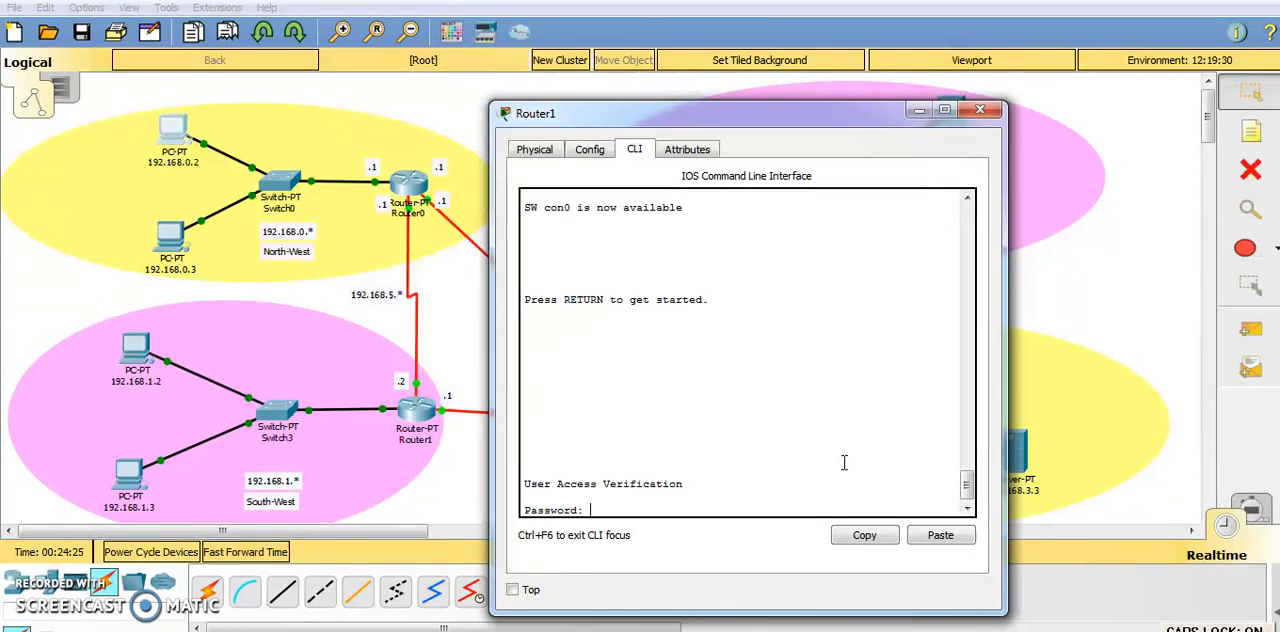
key("Caps_Lock")
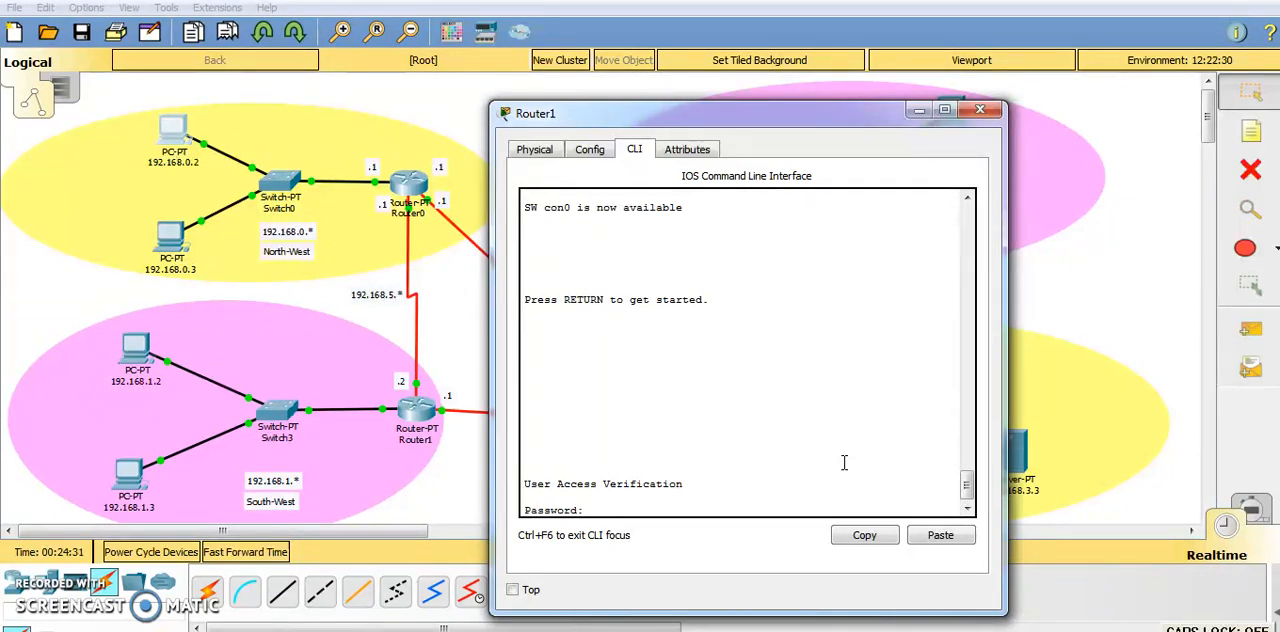
key("Caps_Lock")
key("Return")
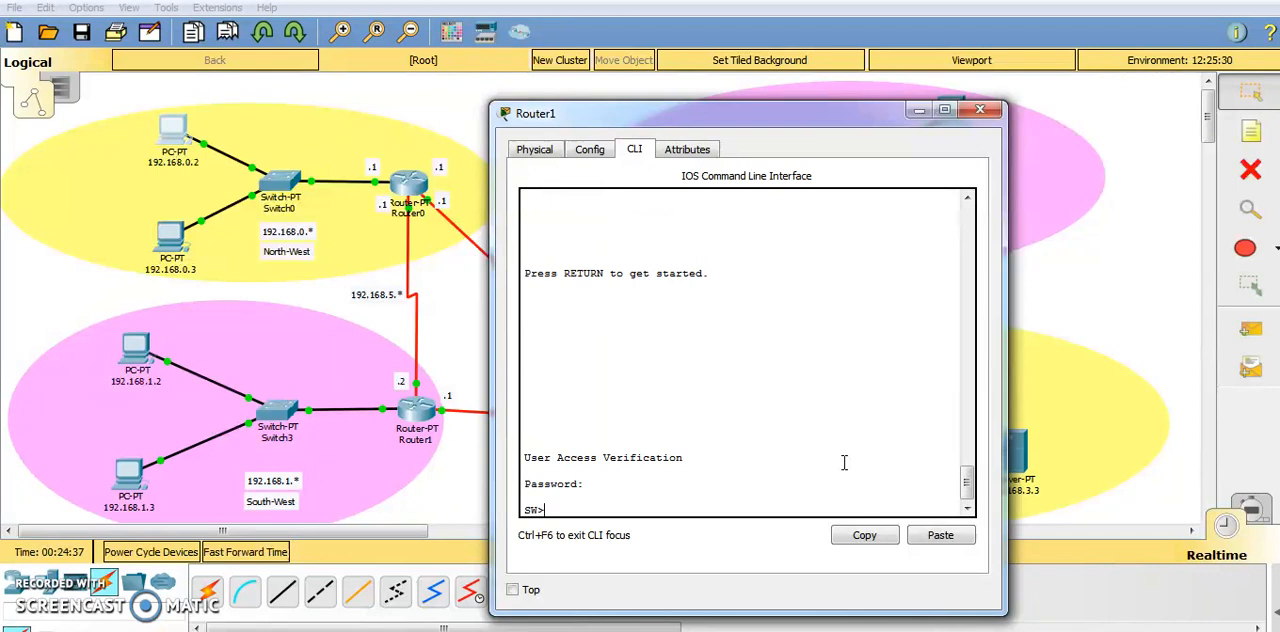
Enter privileged EXEC mode on SW with the enable secret password and go into global configuration mode.
type("en")
key("Return")
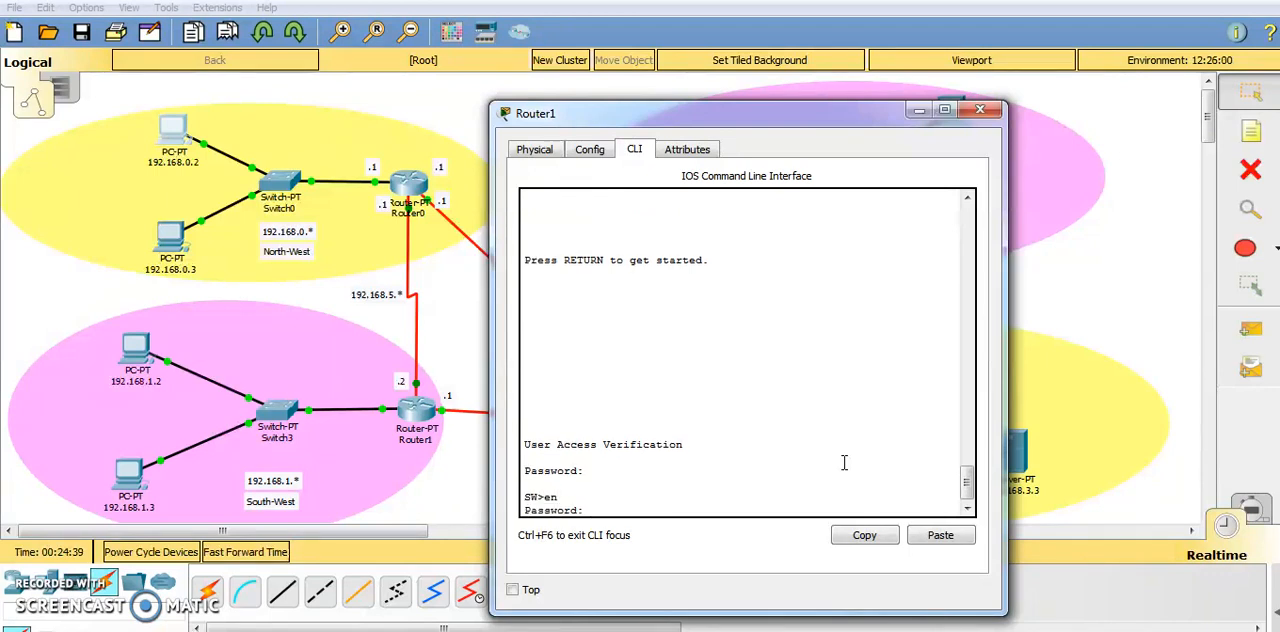
key("Caps_Lock")
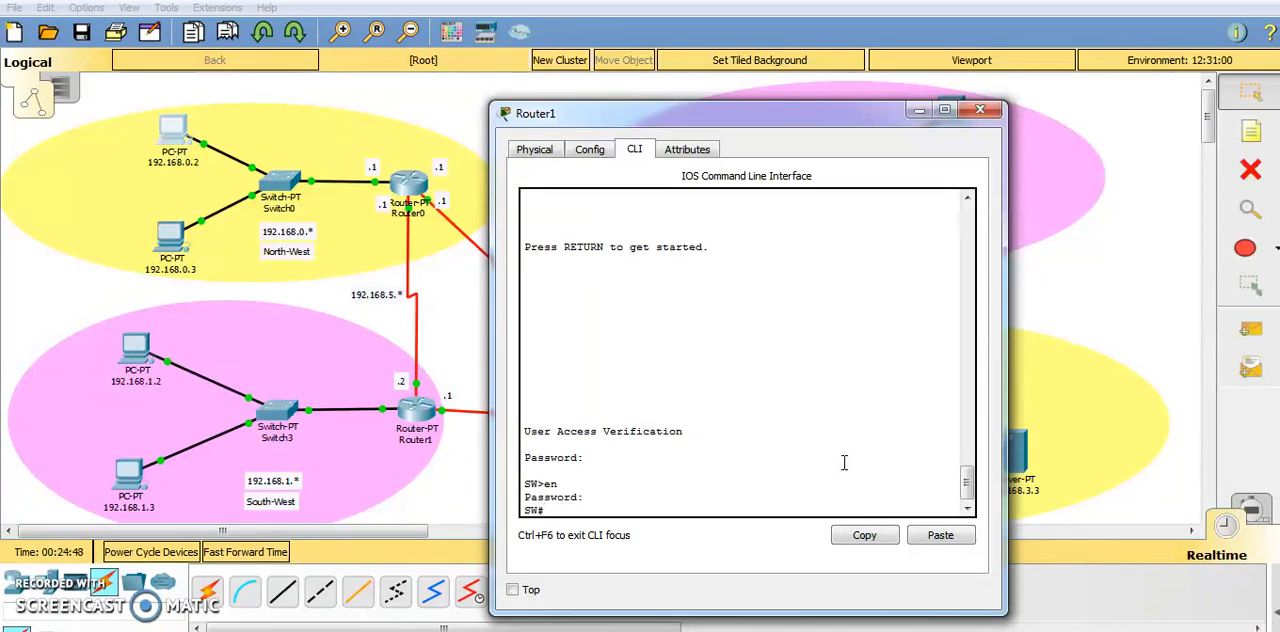
type("conf t")
key("Return")
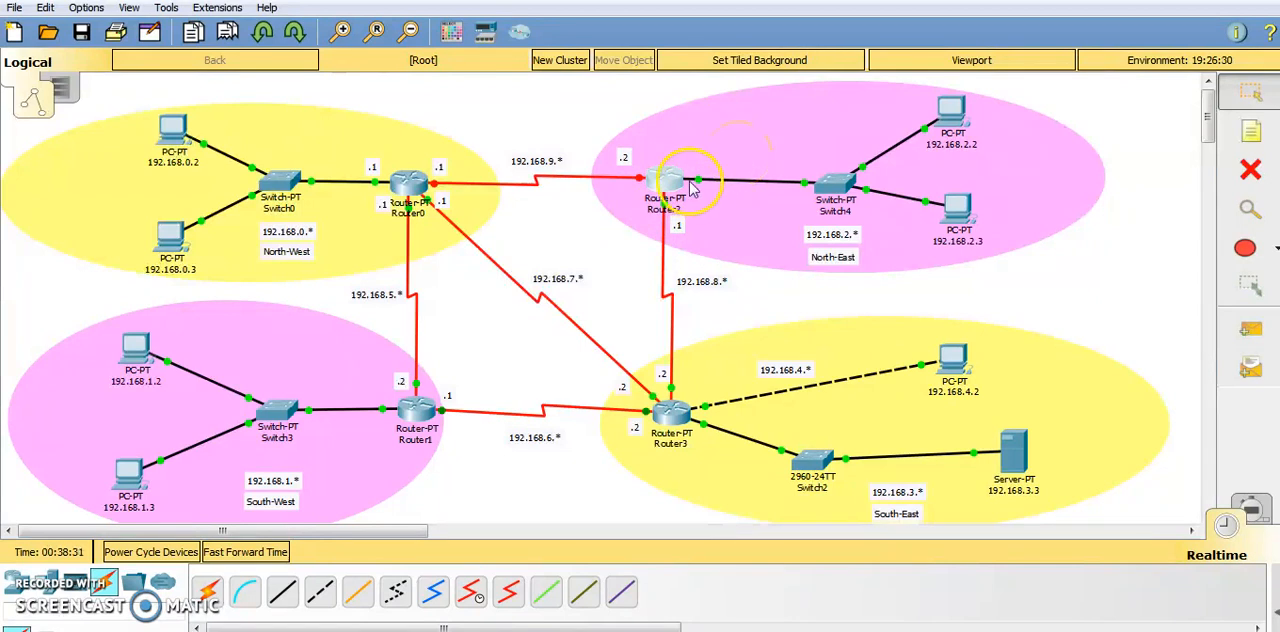
Open the command prompt of PC 192.168.2.2 in the North-East network and start a telnet session to 192.168.2.1.
left_click(955, 112)
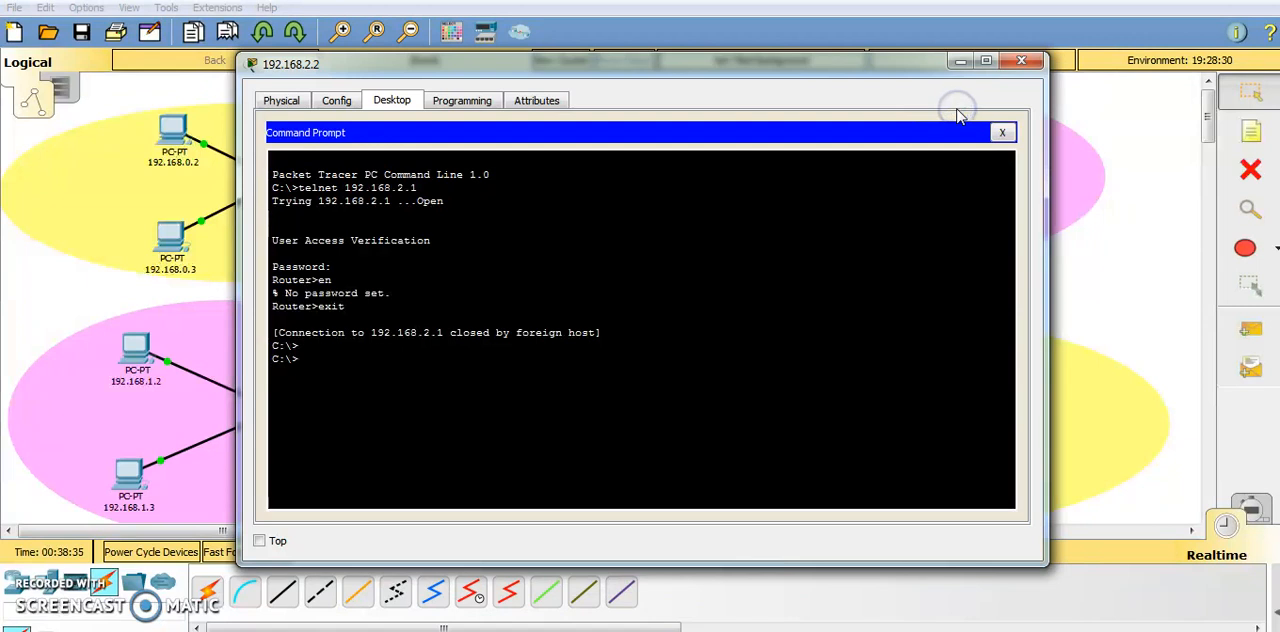
left_click_drag(729, 69, 1128, 249)
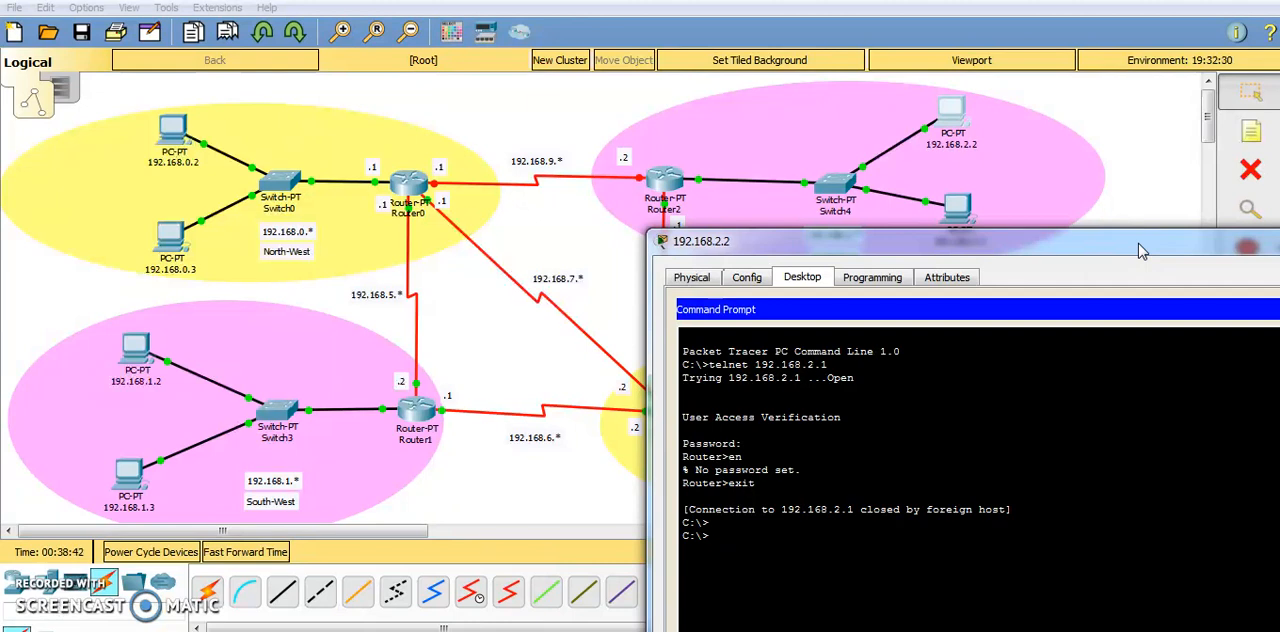
left_click(908, 477)
left_click(777, 533)
type("telnet 192.168.")
left_click_drag(829, 240, 634, 238)
type("2")
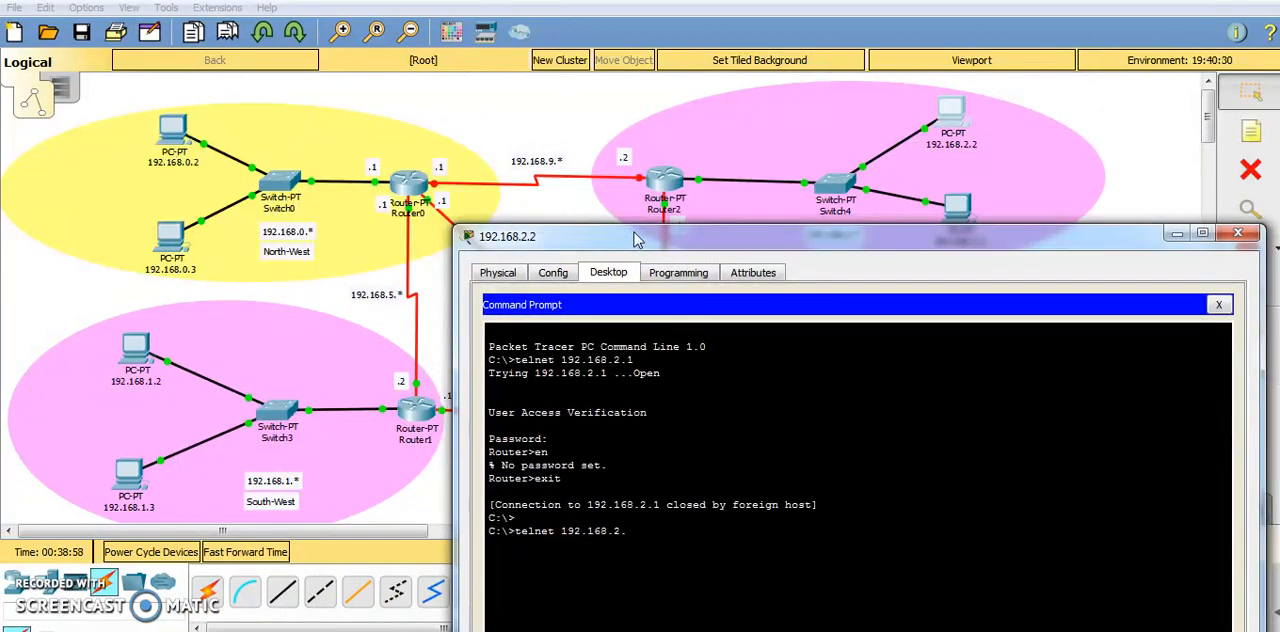
type(".1")
key("Return")
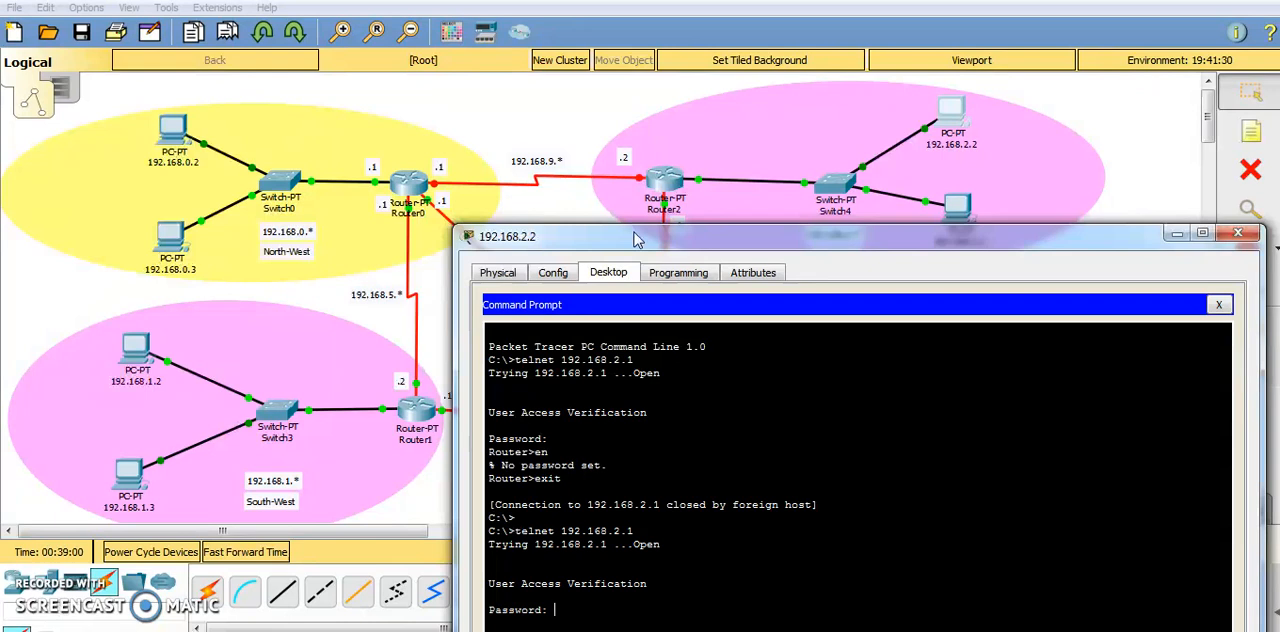
Repeat the telnet command to 192.168.2.1 from the PC after moving its window aside.
left_click_drag(720, 243, 742, 143)
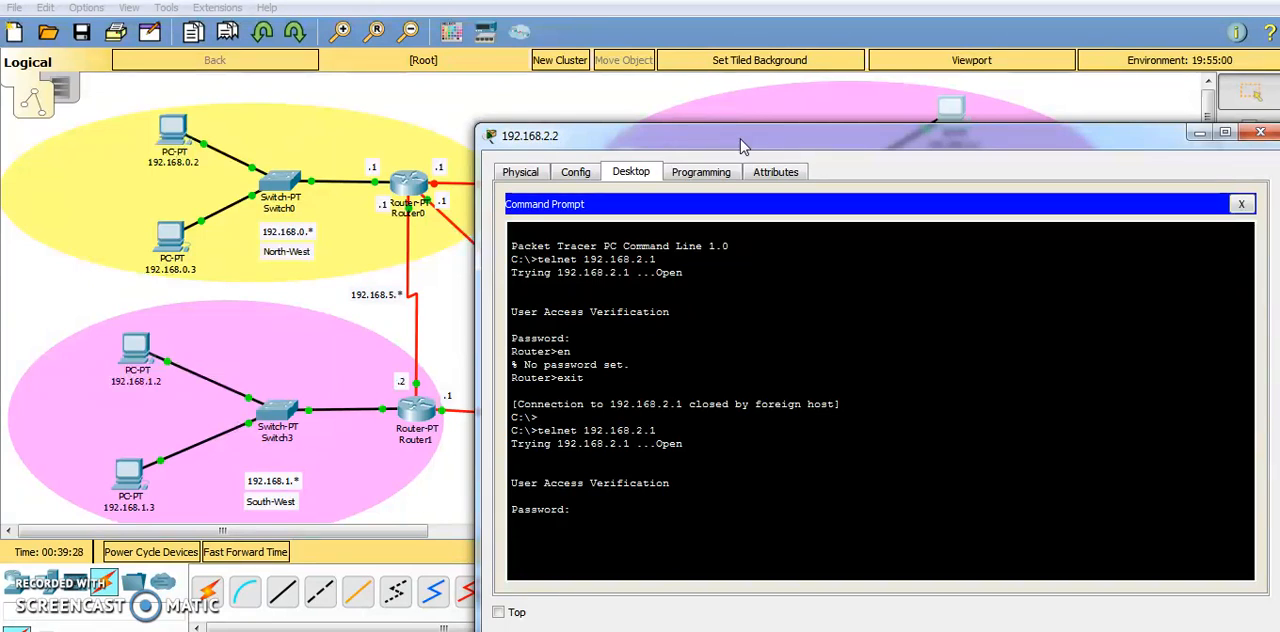
left_click_drag(740, 139, 938, 112)
key("Up")
key("Return")
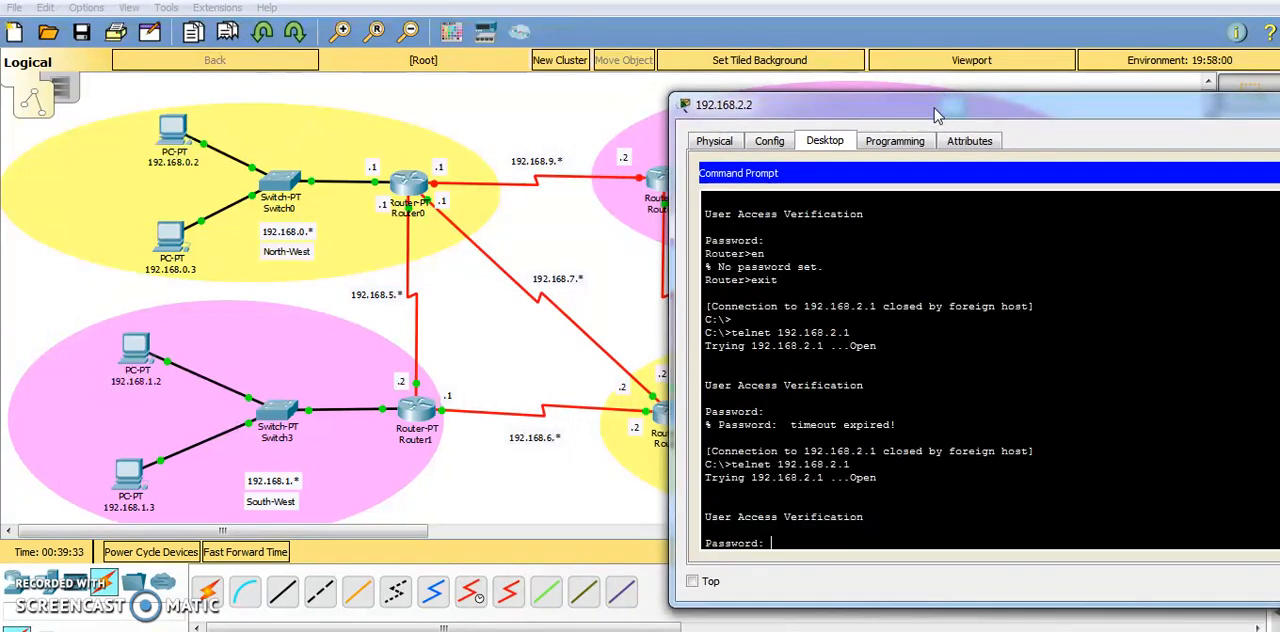
Enter the vty line password at the telnet login for 192.168.2.1, with the PC window moved off the North-East network.
left_click_drag(938, 112, 270, 80)
key("Caps_Lock")
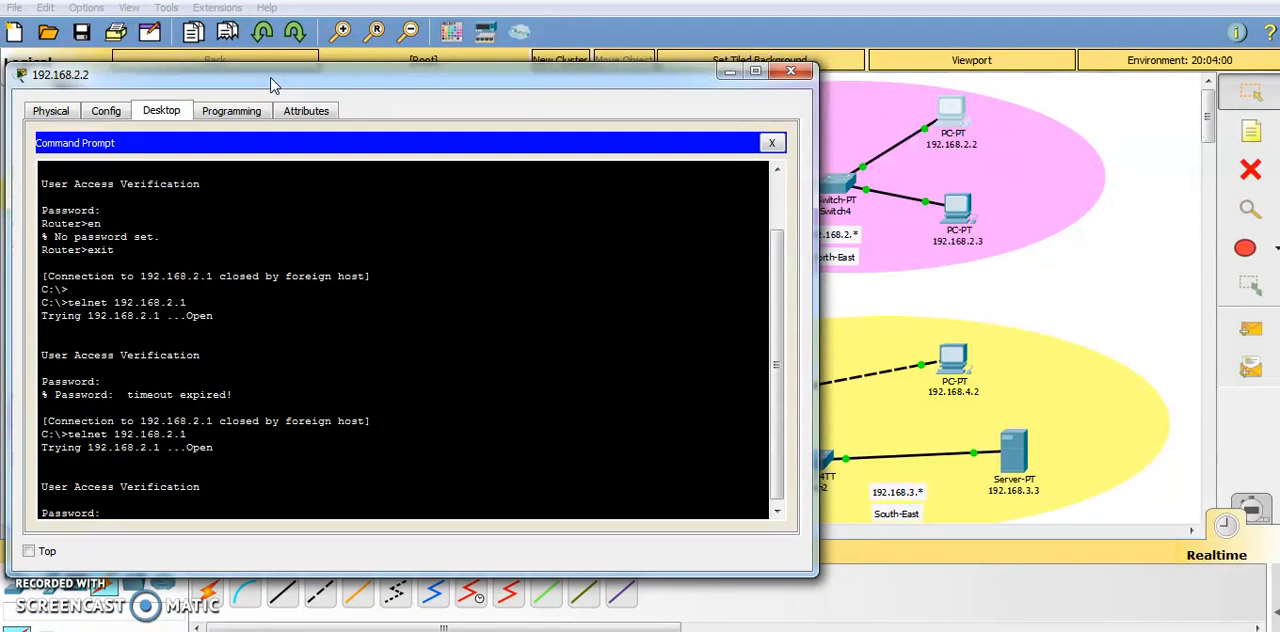
key("Caps_Lock")
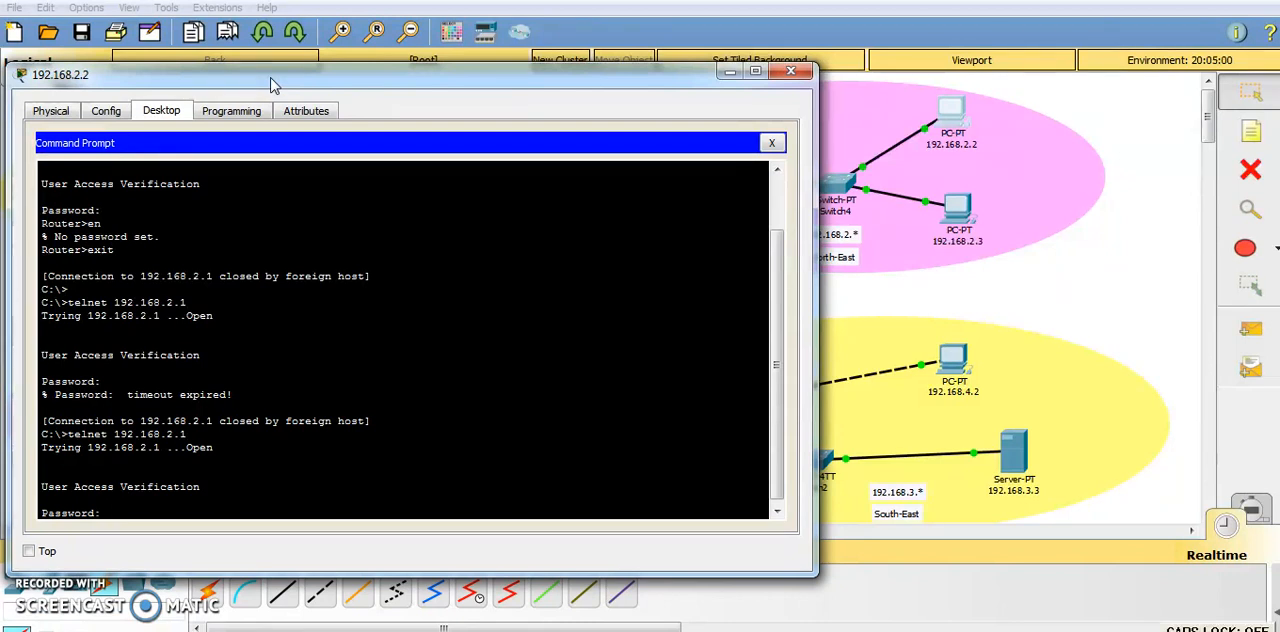
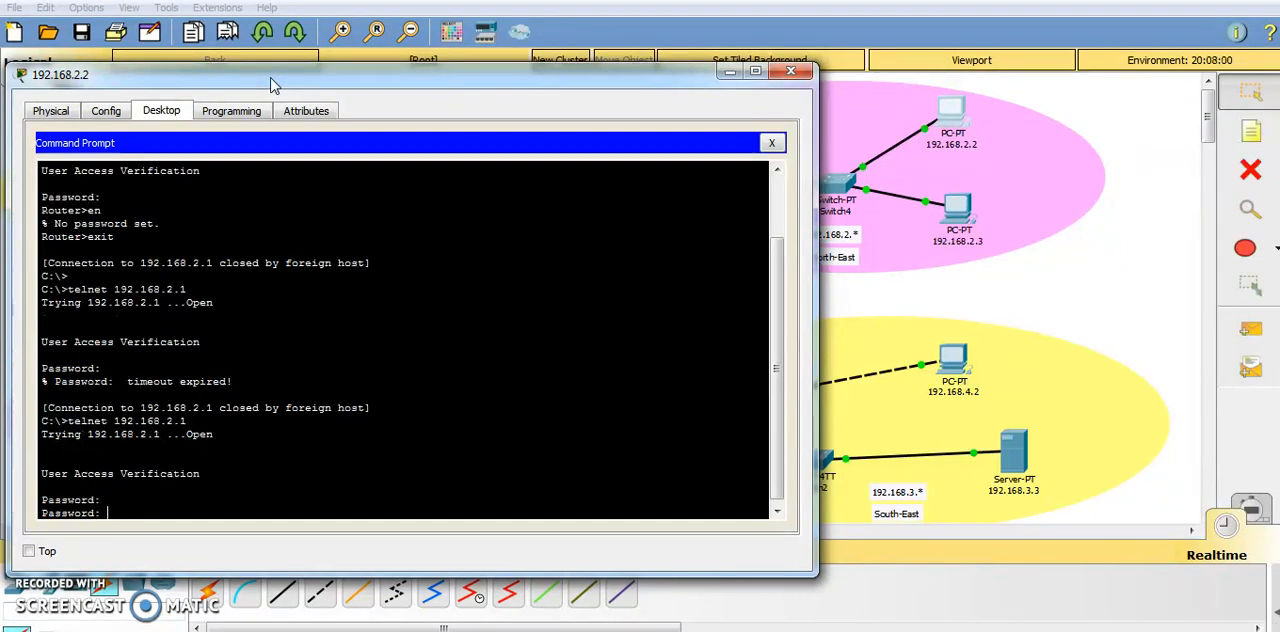
Re-enter the vty line password at the telnet login for 192.168.2.1.
left_click_drag(408, 80, 455, 105)
key("Caps_Lock")
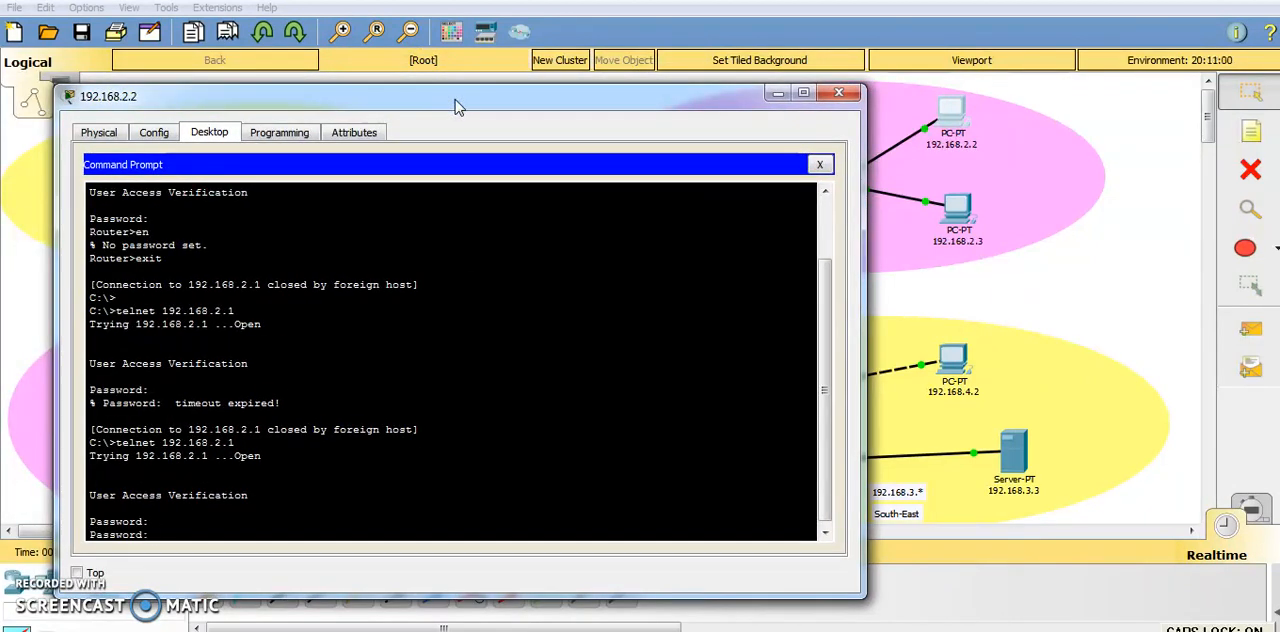
key("Caps_Lock")
key("Caps_Lock")
key("Return")
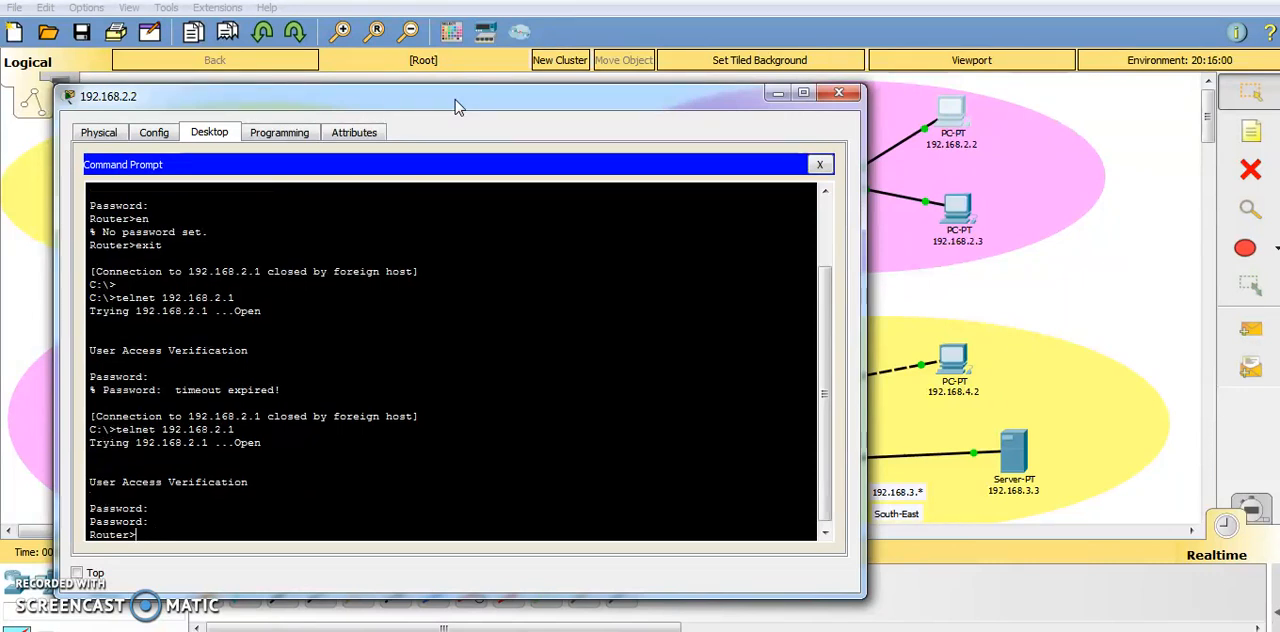
Enter privileged EXEC mode on the router with the enable secret password and go into global configuration mode.
type("en")
key("Return")
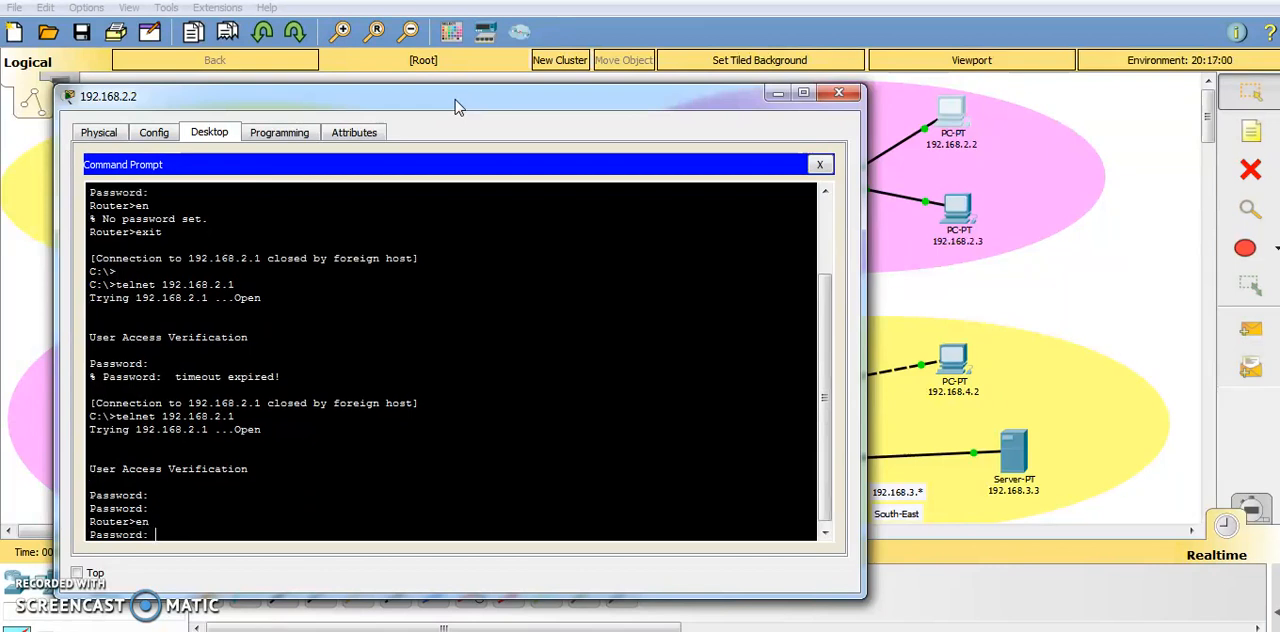
left_click_drag(455, 107, 418, 120)
key("Caps_Lock")
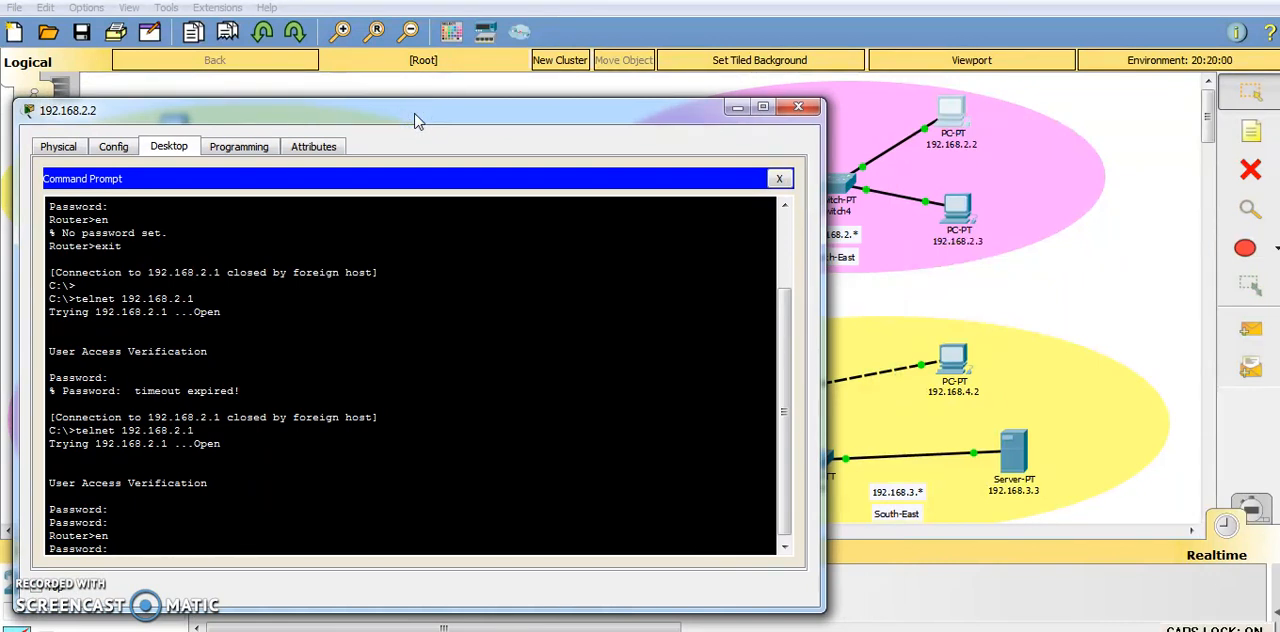
key("Caps_Lock")
key("Return")
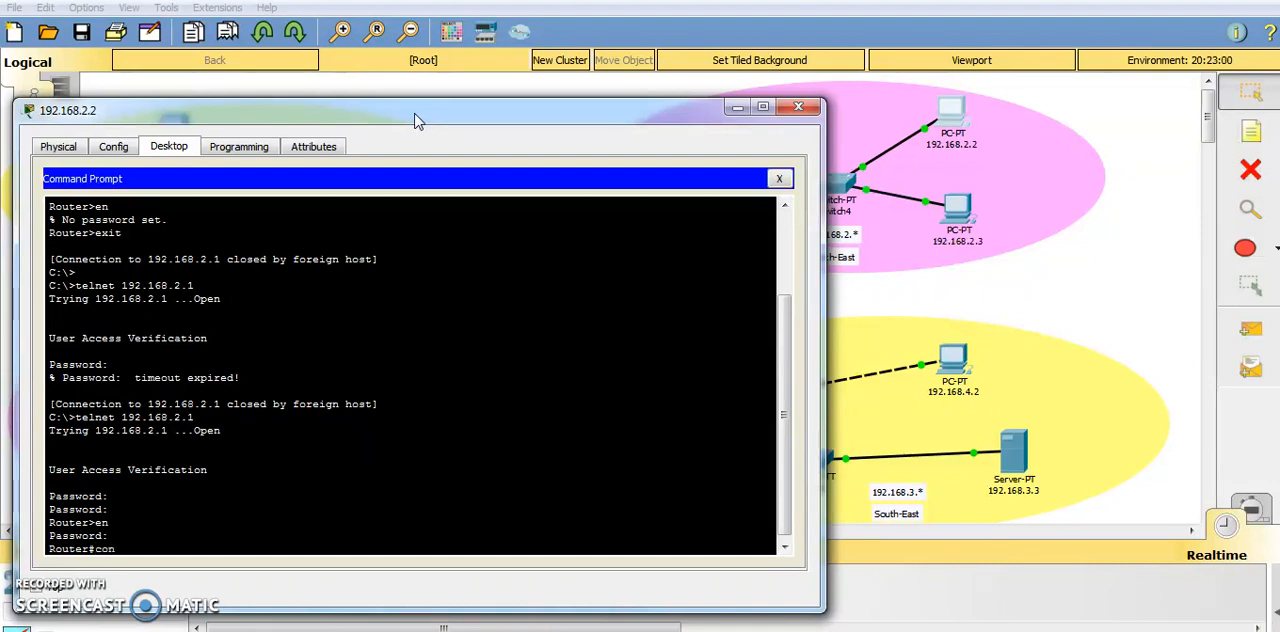
type("conf t")
key("Return")
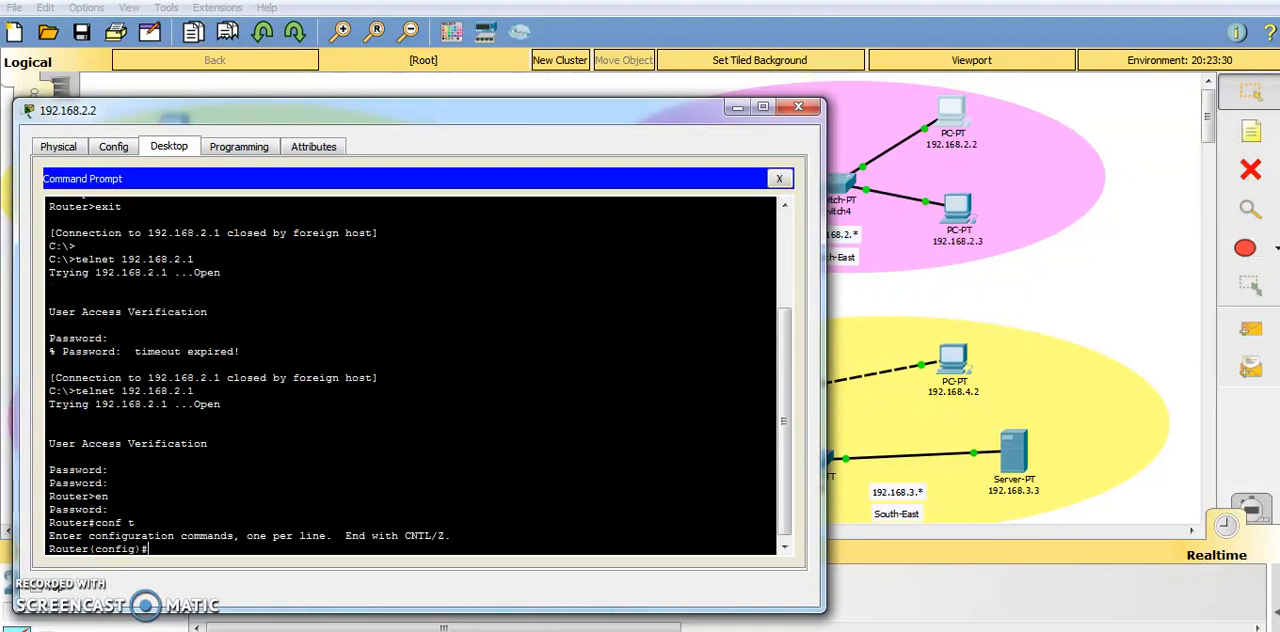
With the PC window moved off the topology, assign IP address 192.168.9.2 with mask 255.255.255.0 to interface serial 3/0.
left_click_drag(443, 114, 1160, 100)
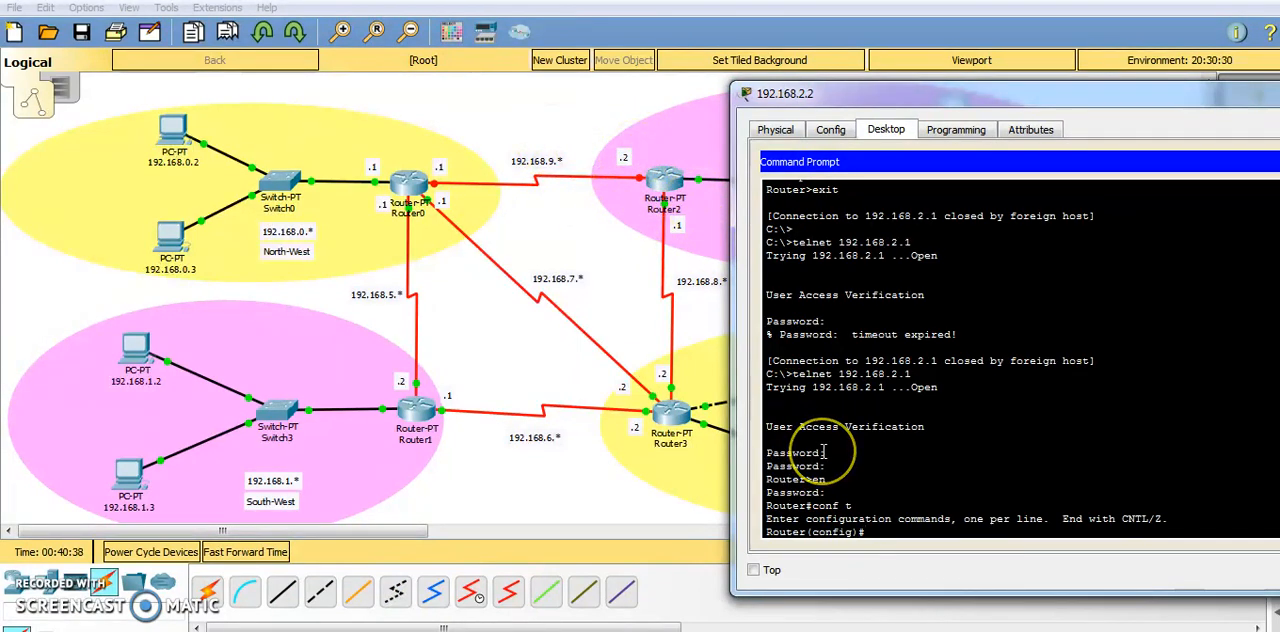
type("int")
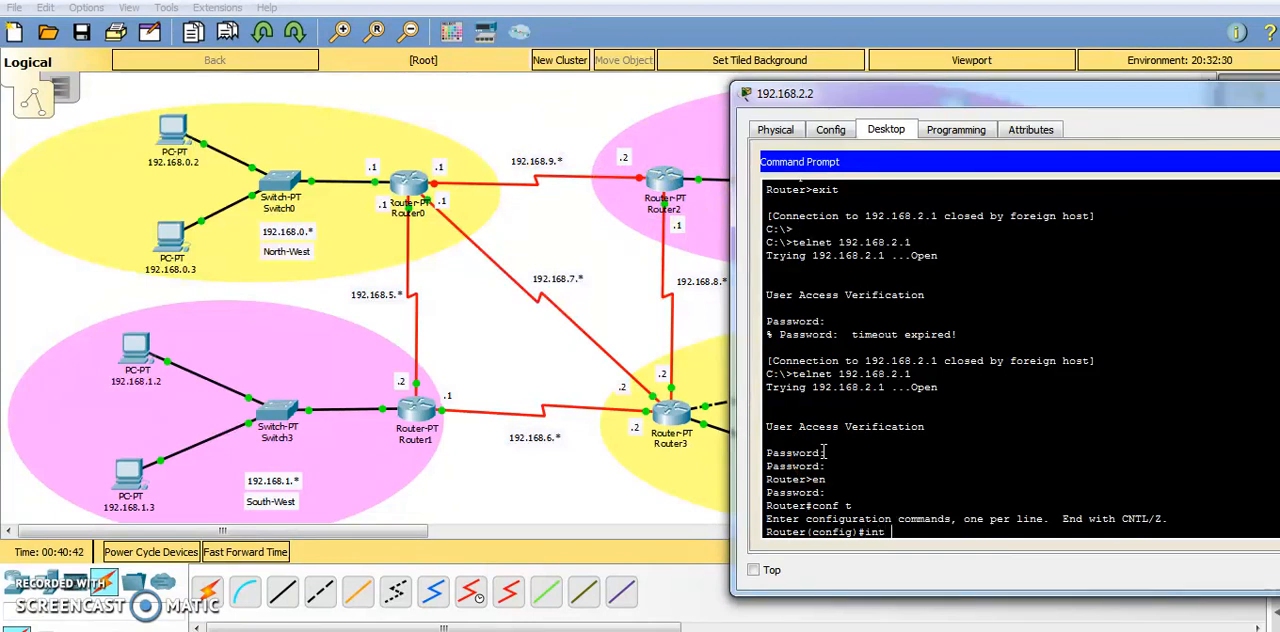
type(" se 3/0")
key("Return")
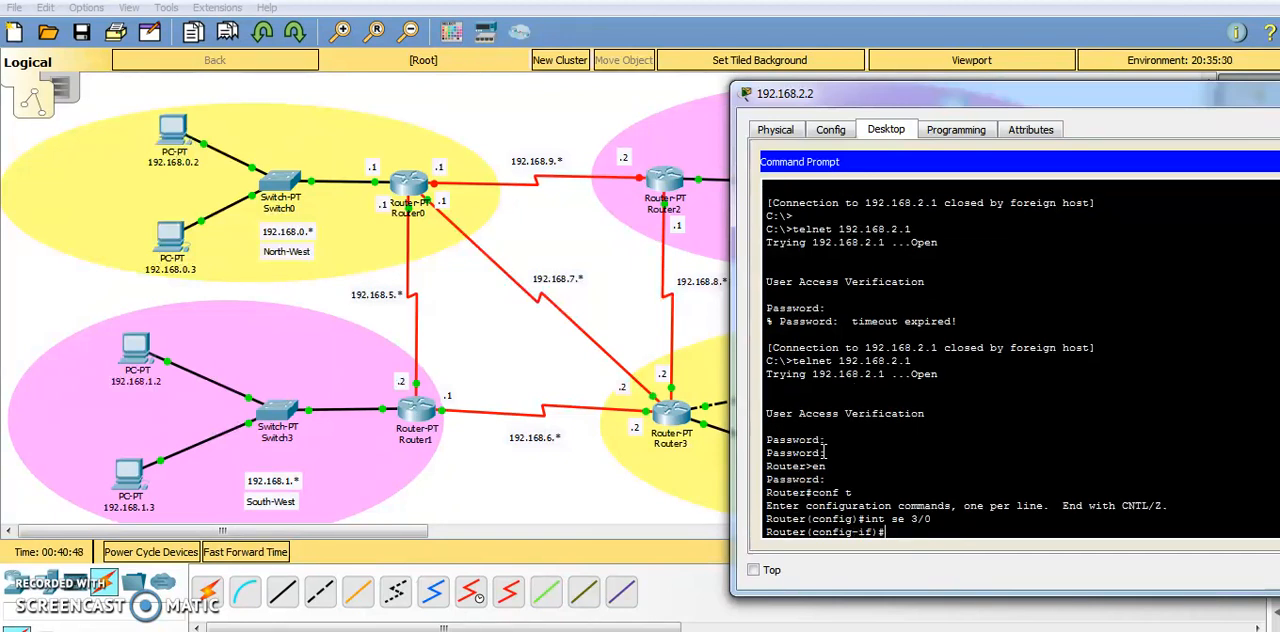
type("ip address 192.168.")
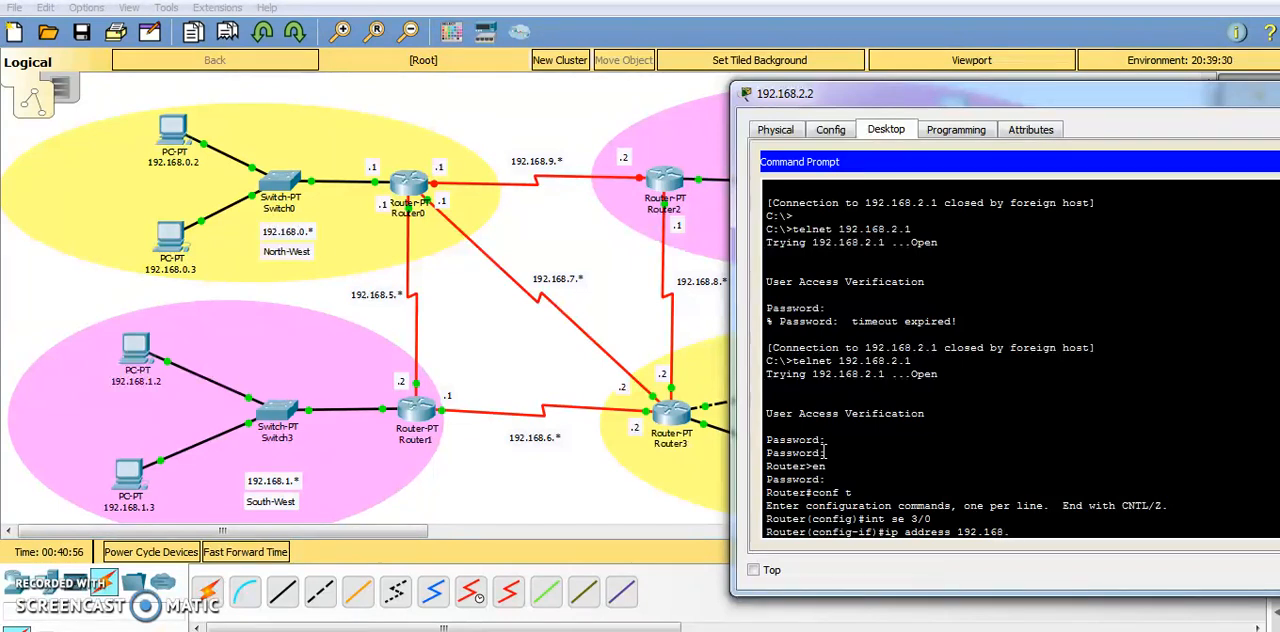
type("9.2 255.255.255")
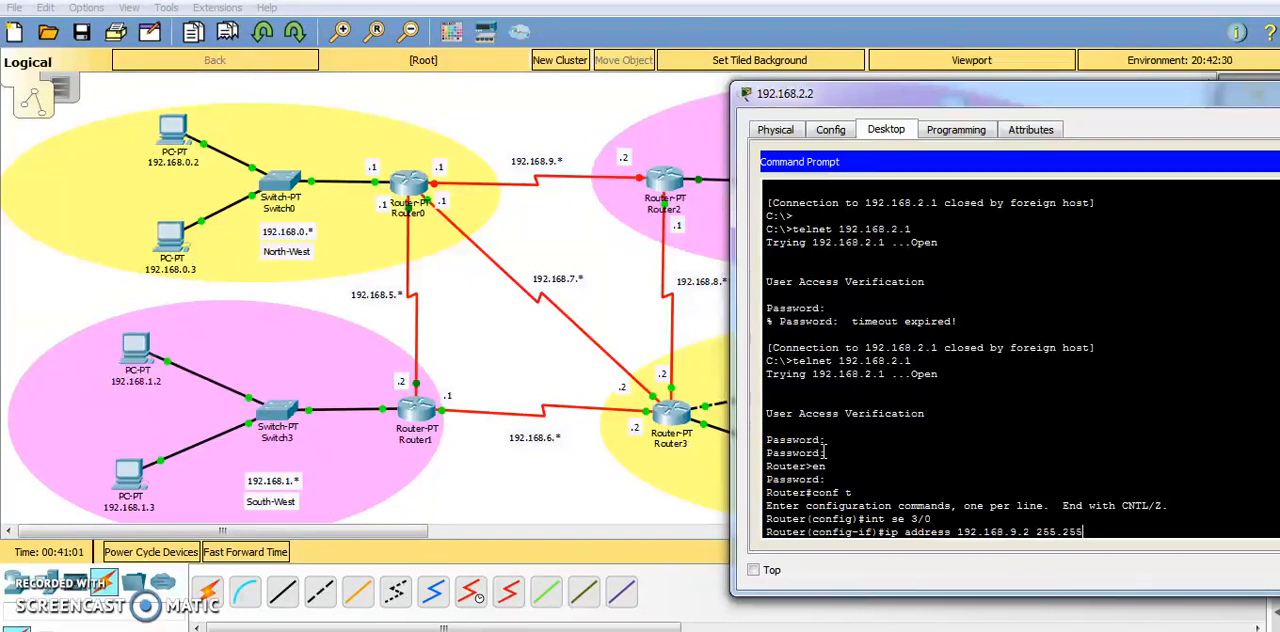
type(".0")
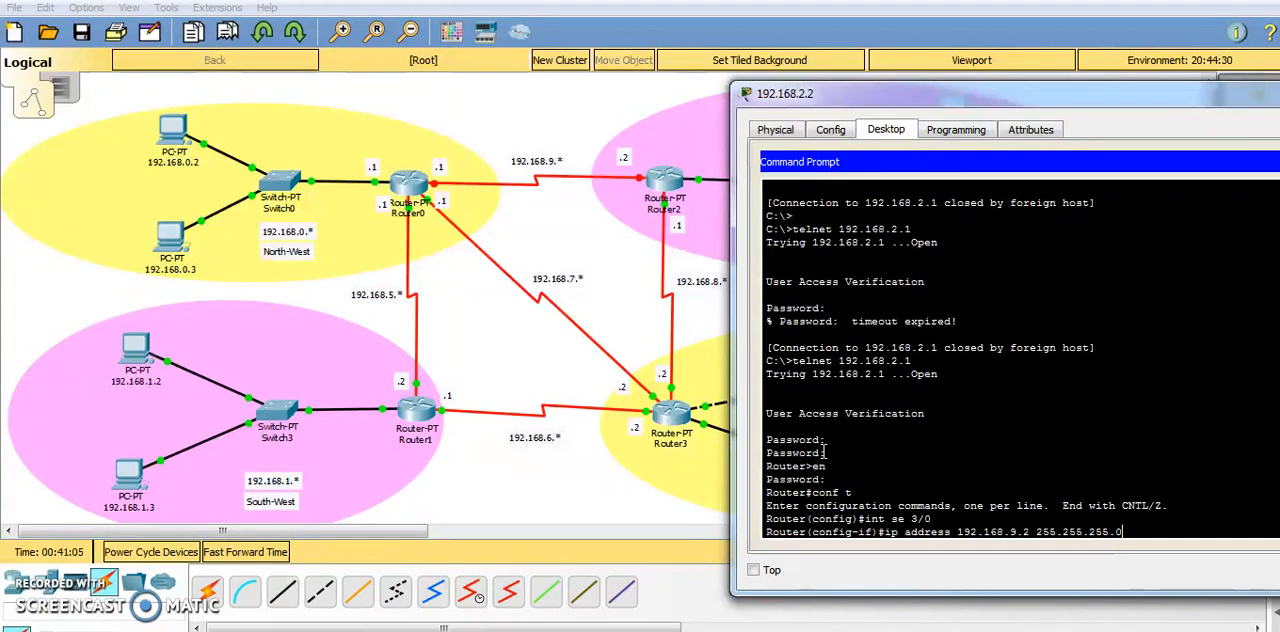
key("Return")
Enable interface serial 3/0 with no shut and return to global configuration mode.
type("no shut")
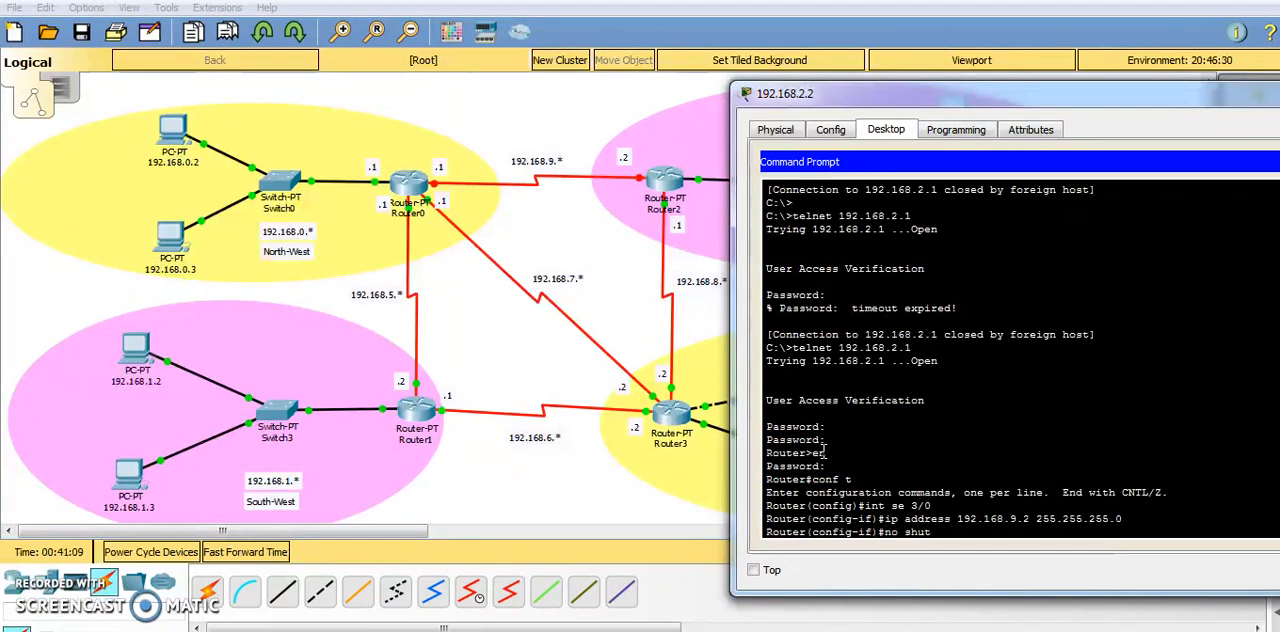
key("Return")
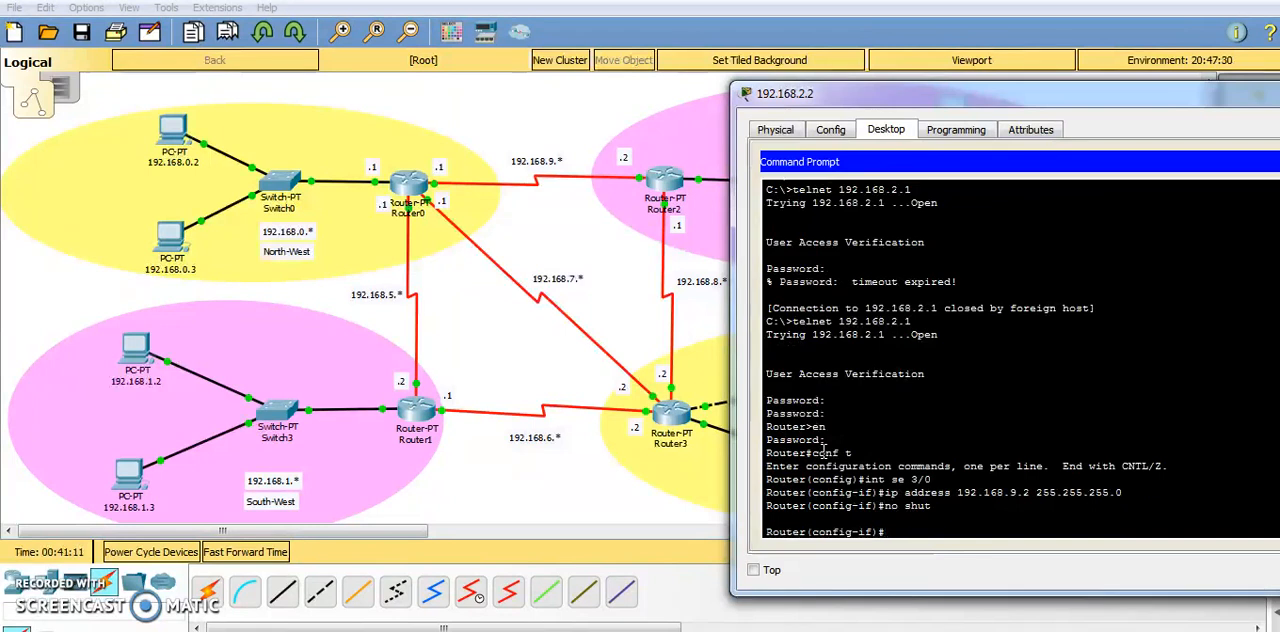
key("Return")
type("exi")
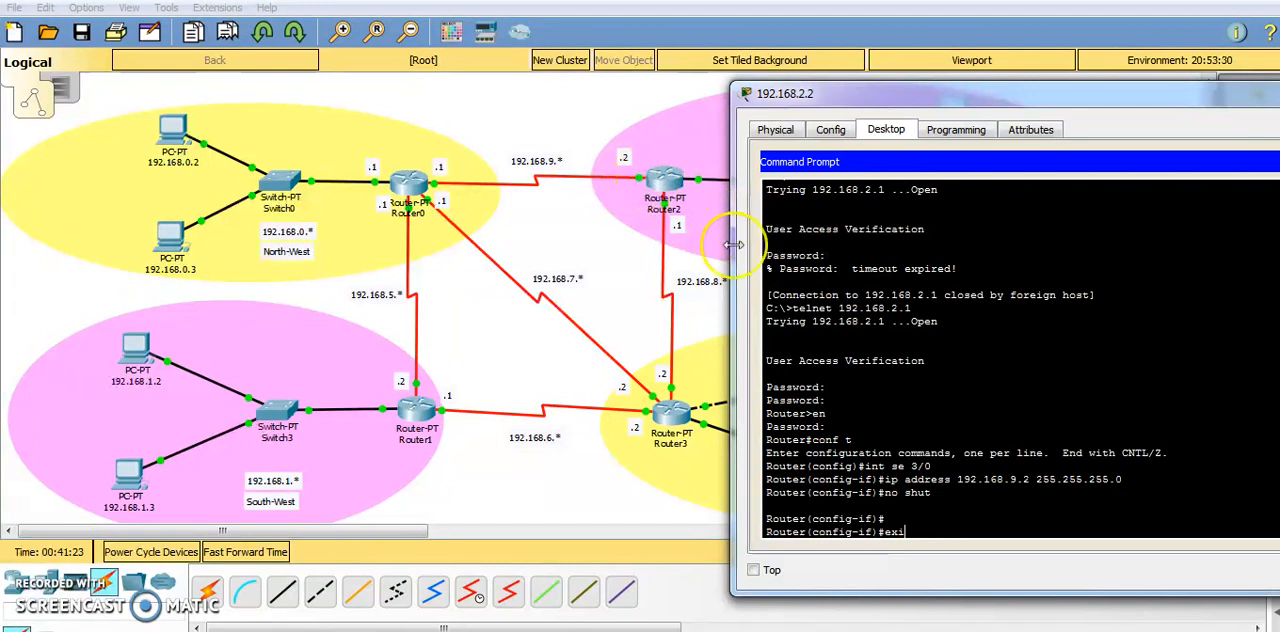
type("t")
key("Return")
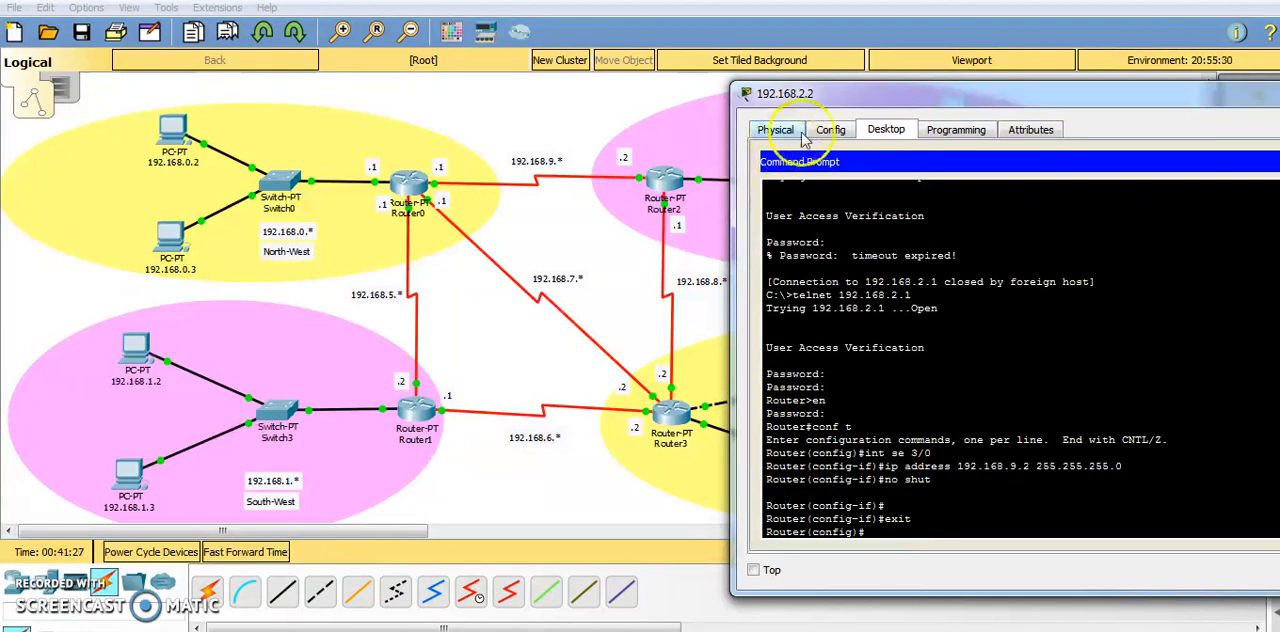
Start EIGRP process 10 on the router and advertise network 192.168.9.0.
left_click_drag(859, 104, 838, 100)
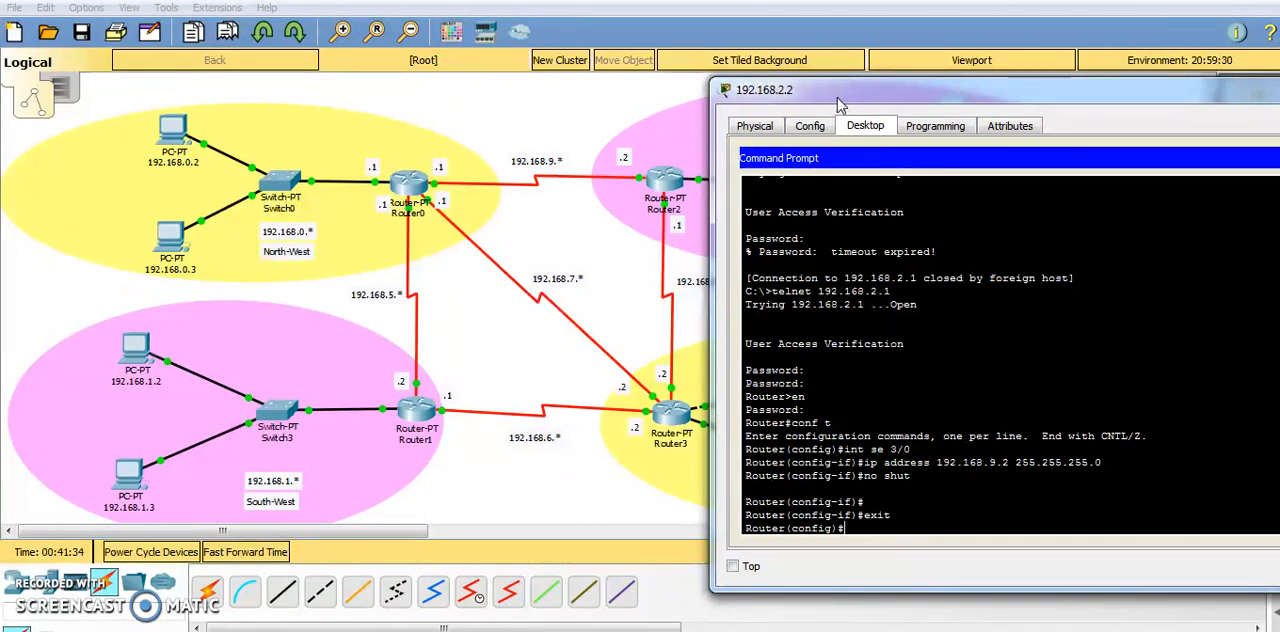
type("router eigrp 10")
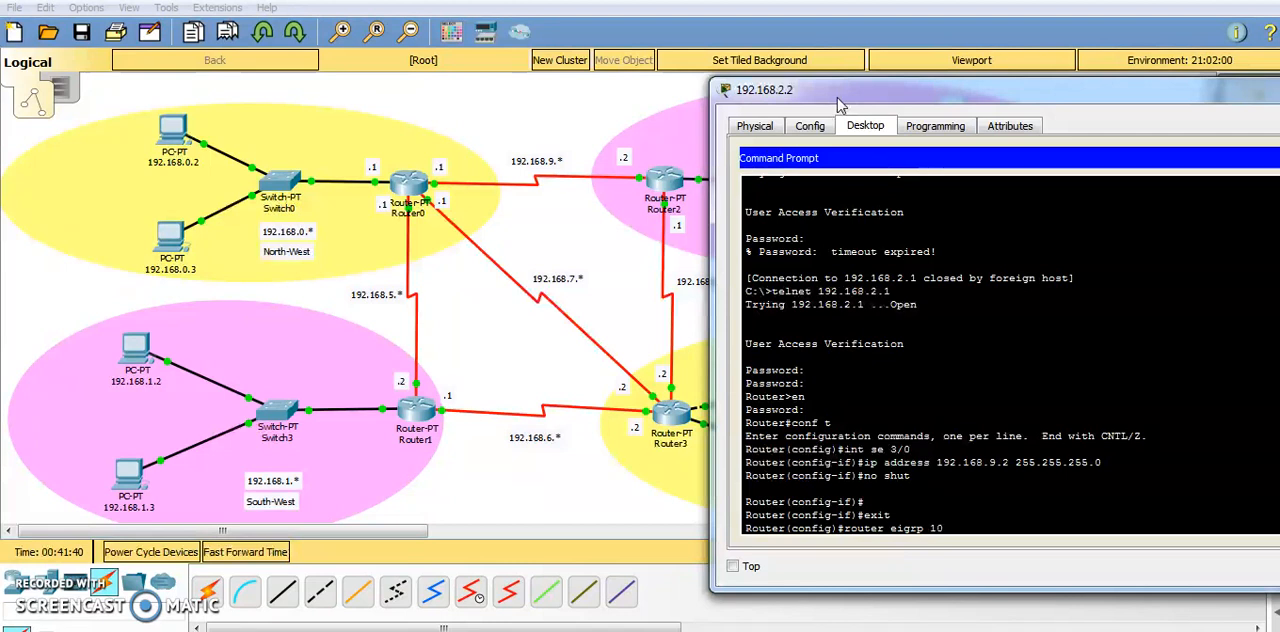
key("Return")
type("networ")
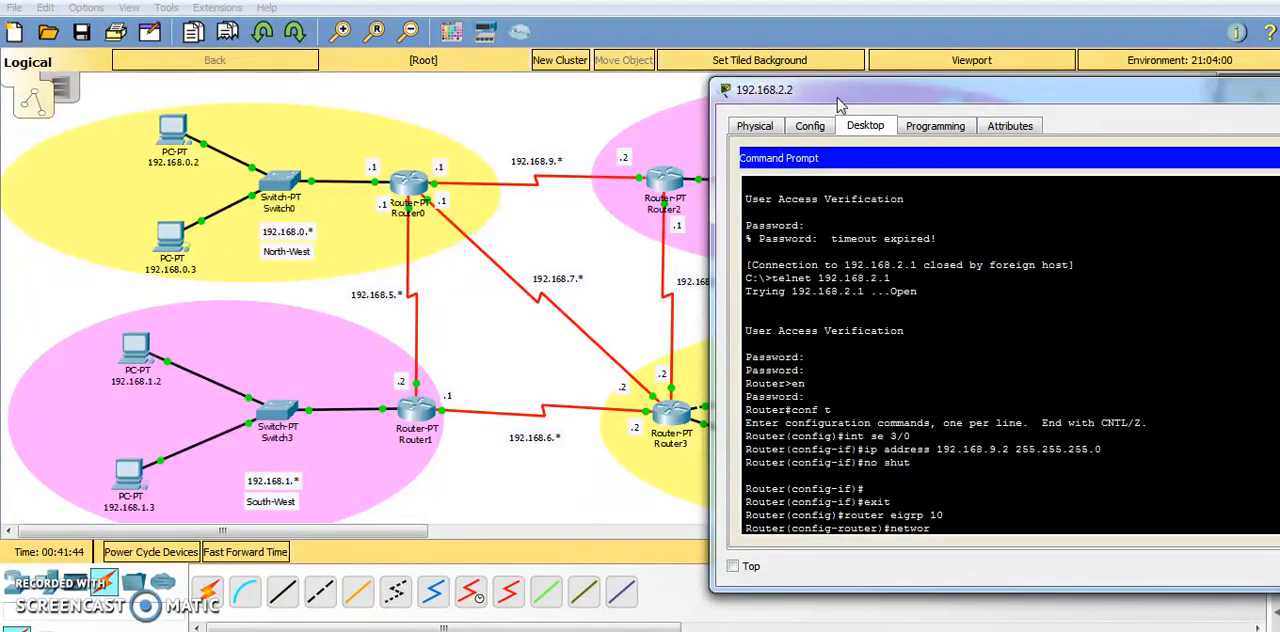
type("k 192.168.9.0")
key("Return")
Add networks 192.168.2.0 and 192.168.8.0 to EIGRP 10 by reusing the previous network command.
key("Up")
left_click_drag(840, 103, 685, 82)
key("Left")
key("Left")
key("BackSpace")
type("2")
key("Return")
key("Up")
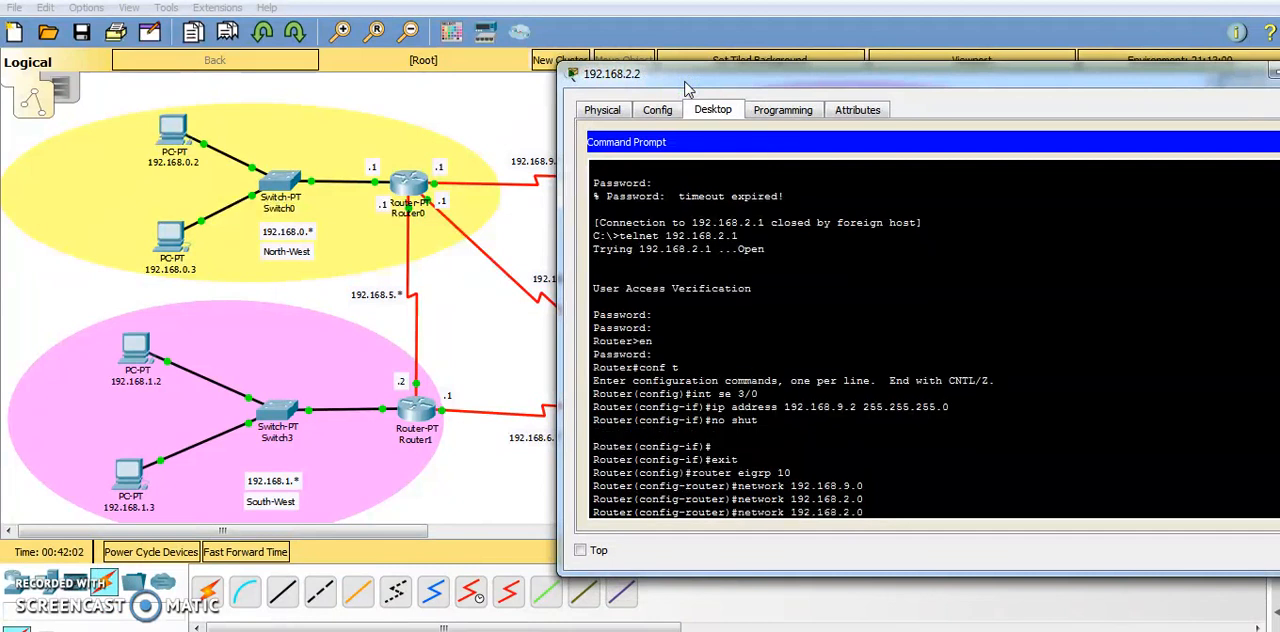
key("Left")
key("Left")
key("BackSpace")
type("8")
key("Return")
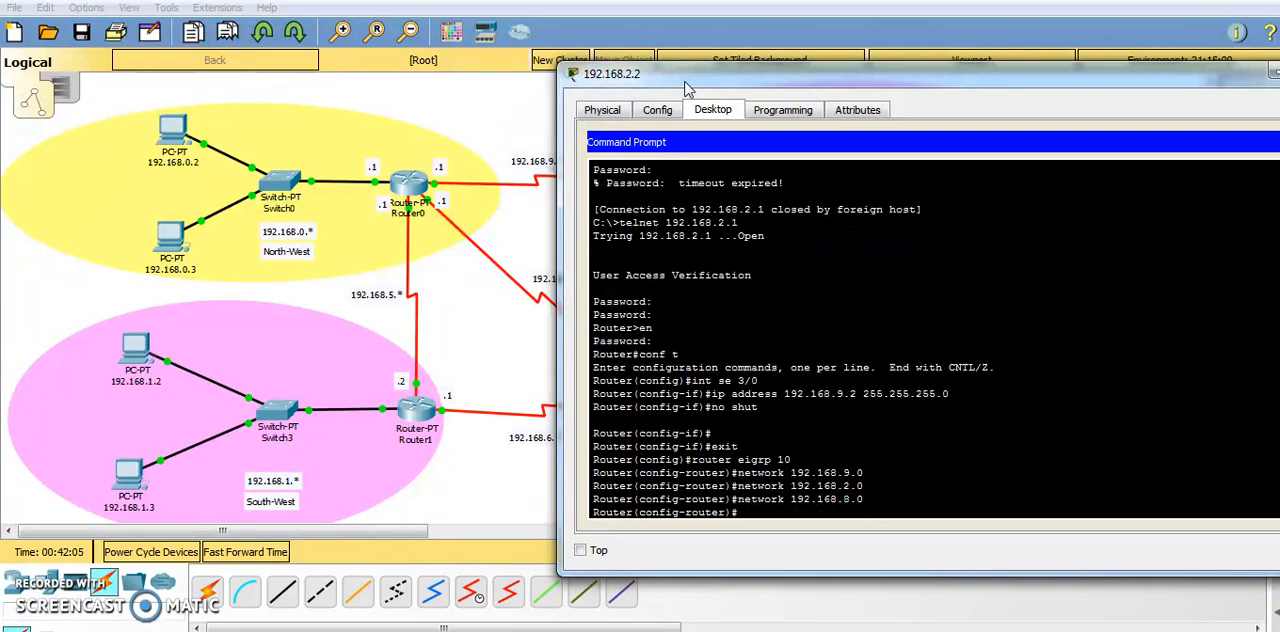
Leave EIGRP router configuration and close the window of PC 192.168.2.2.
type("exit")
key("Return")
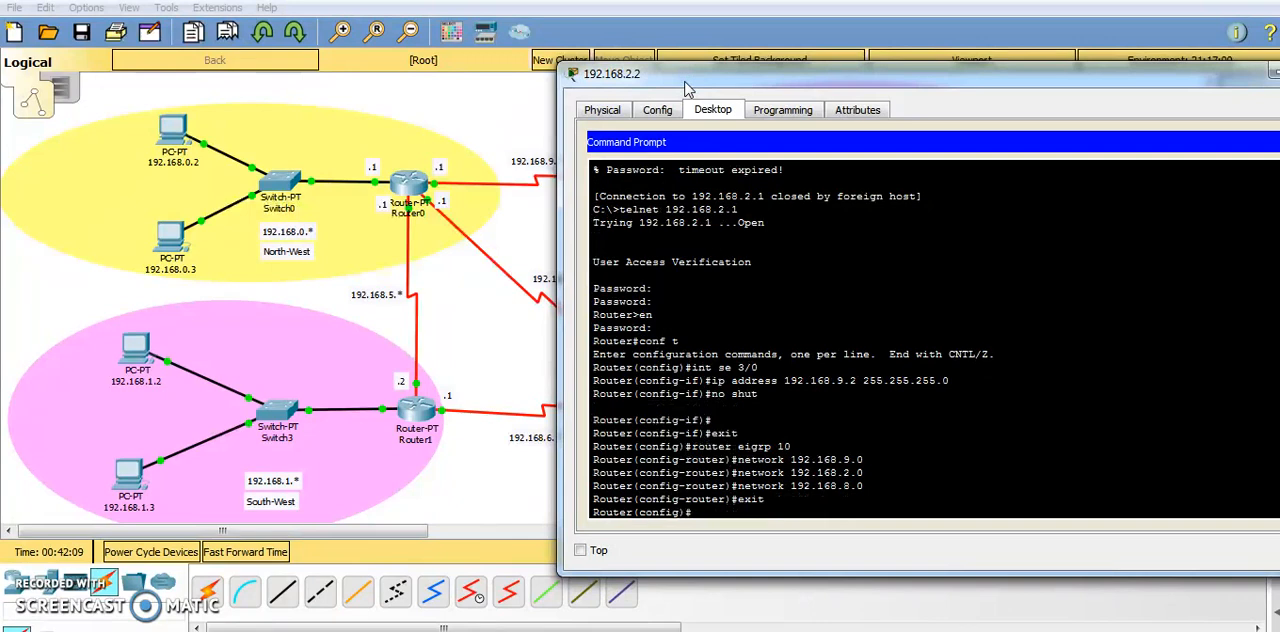
left_click_drag(688, 90, 369, 131)
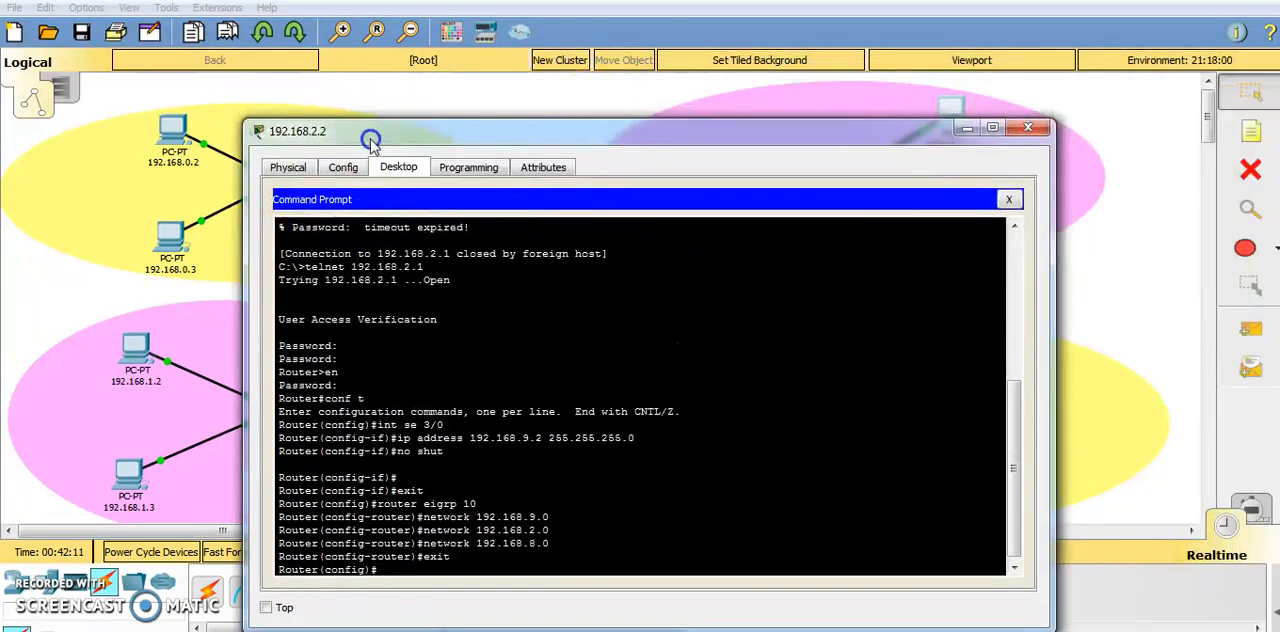
left_click(1027, 127)
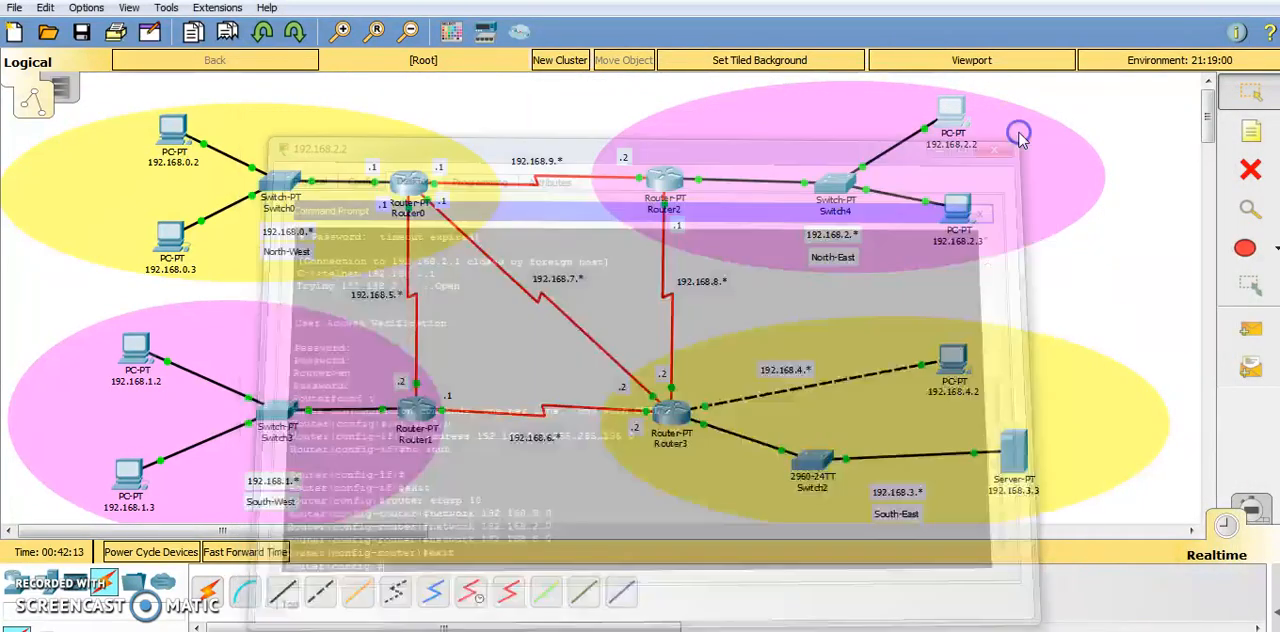
Open PC 192.168.0.2 in the North-West network and ping 192.168.2.3 from its command prompt.
left_click(172, 128)
left_click(772, 188)
left_click_drag(712, 64, 418, 60)
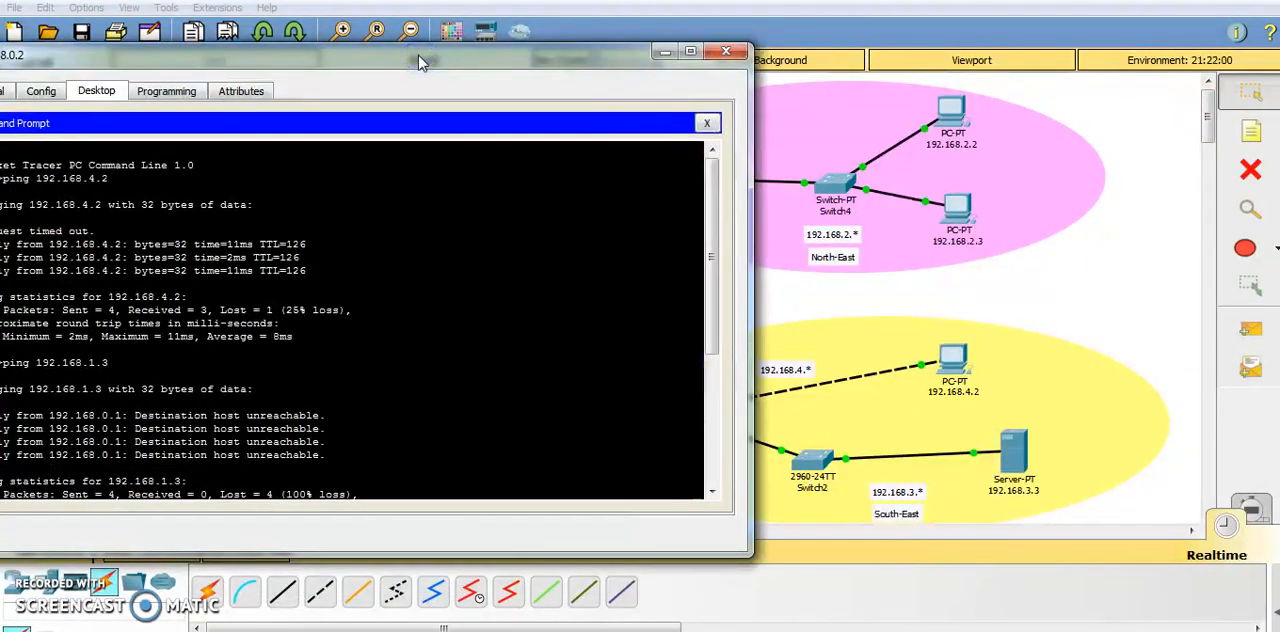
key("Up")
key("BackSpace")
key("BackSpace")
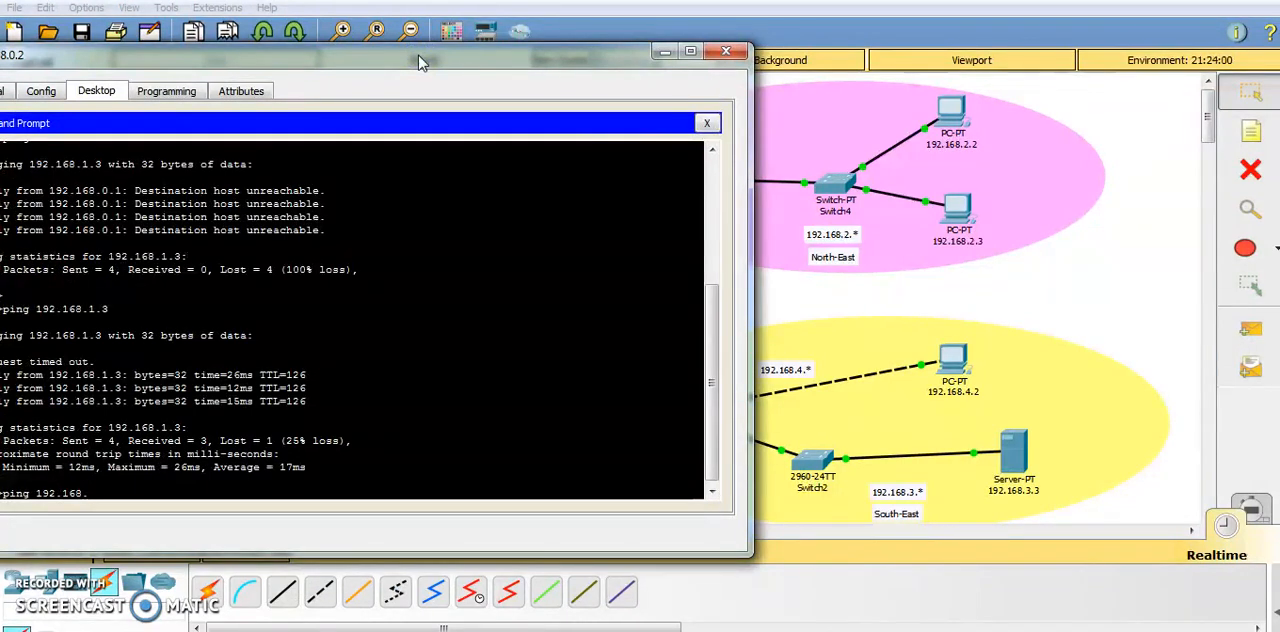
type("2.3")
key("Return")
left_click_drag(420, 62, 535, 29)
left_click(355, 288)
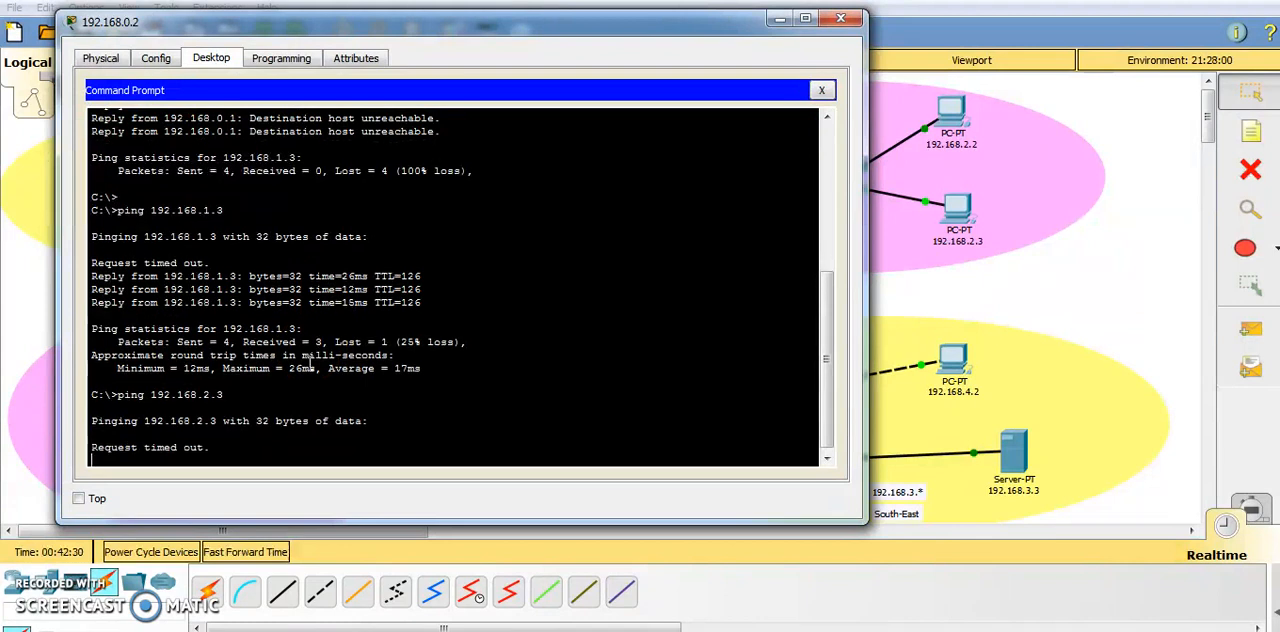
left_click(320, 358)
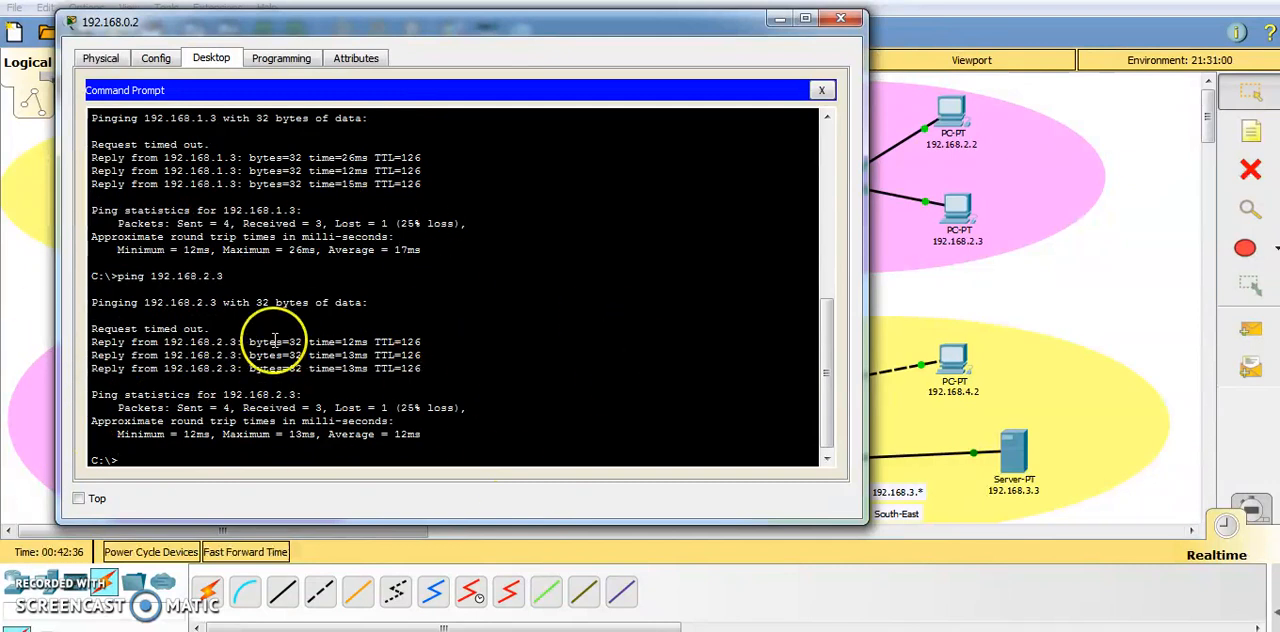
left_click(447, 31)
left_click_drag(447, 31, 778, 333)
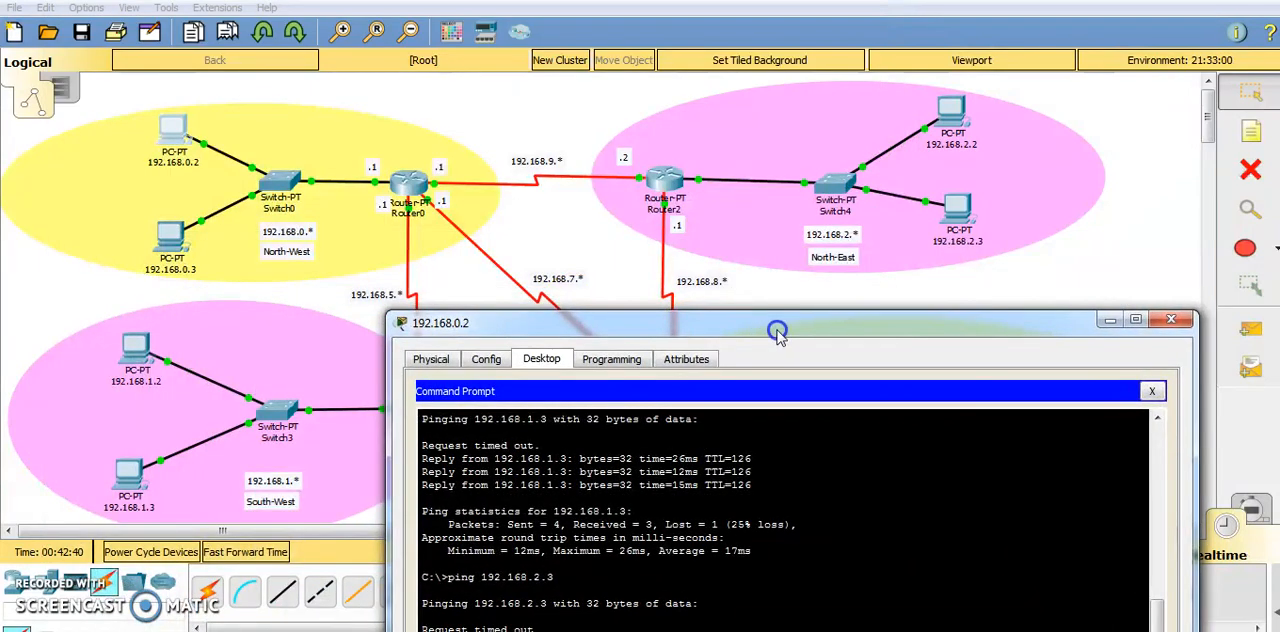
left_click_drag(781, 337, 850, 291)
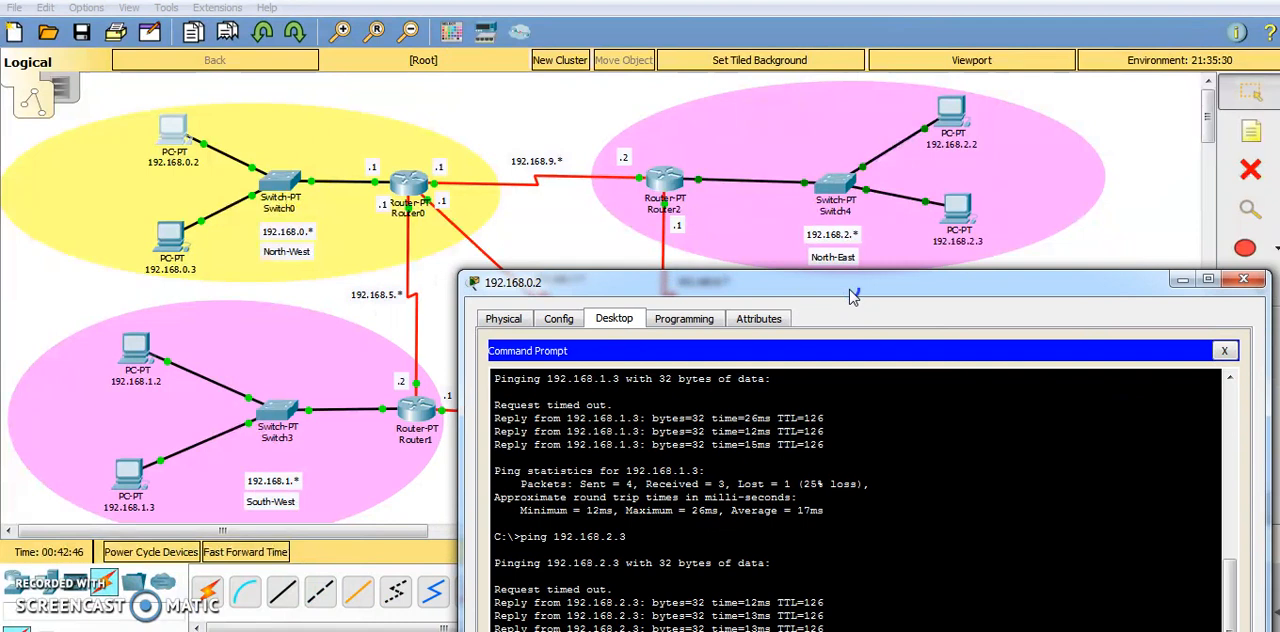
left_click(851, 296)
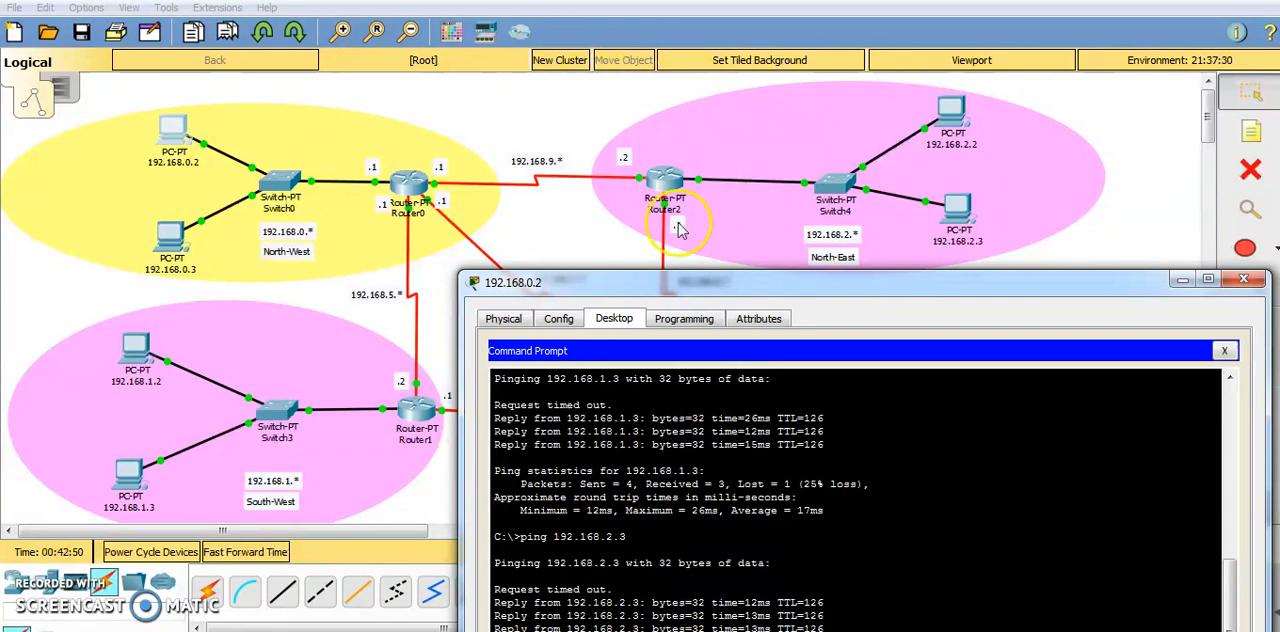
left_click_drag(857, 286, 689, 152)
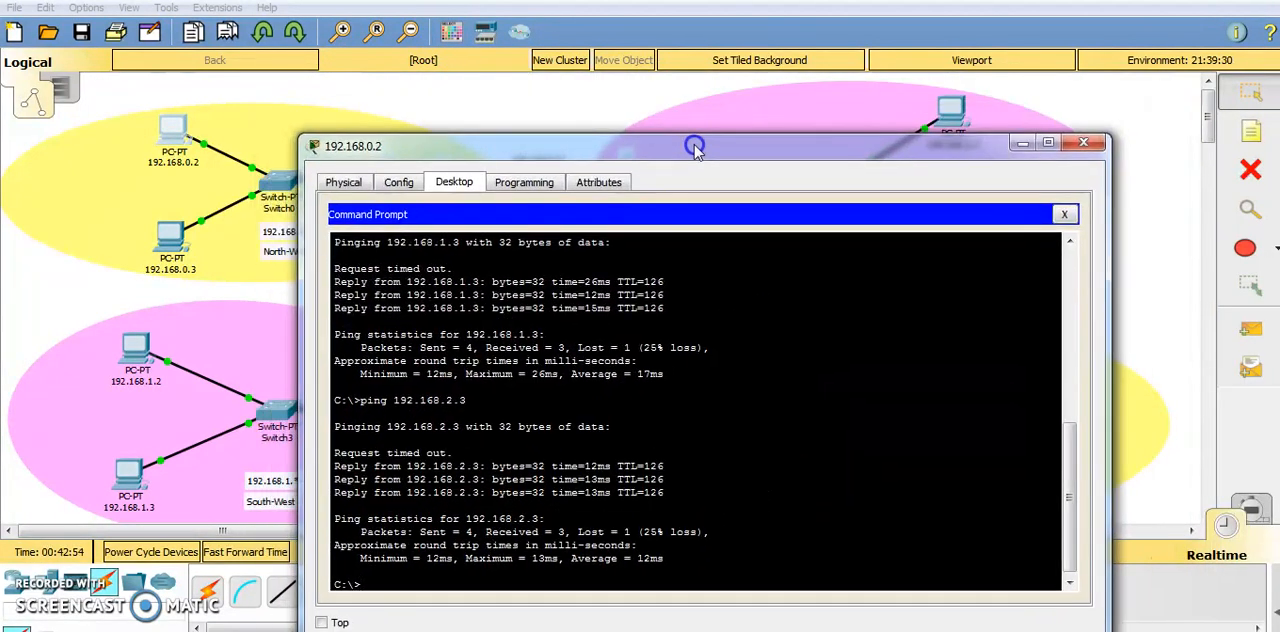
Start a telnet session to 192.168.2.1 from the command prompt of PC 192.168.0.2.
type("telnet 19")
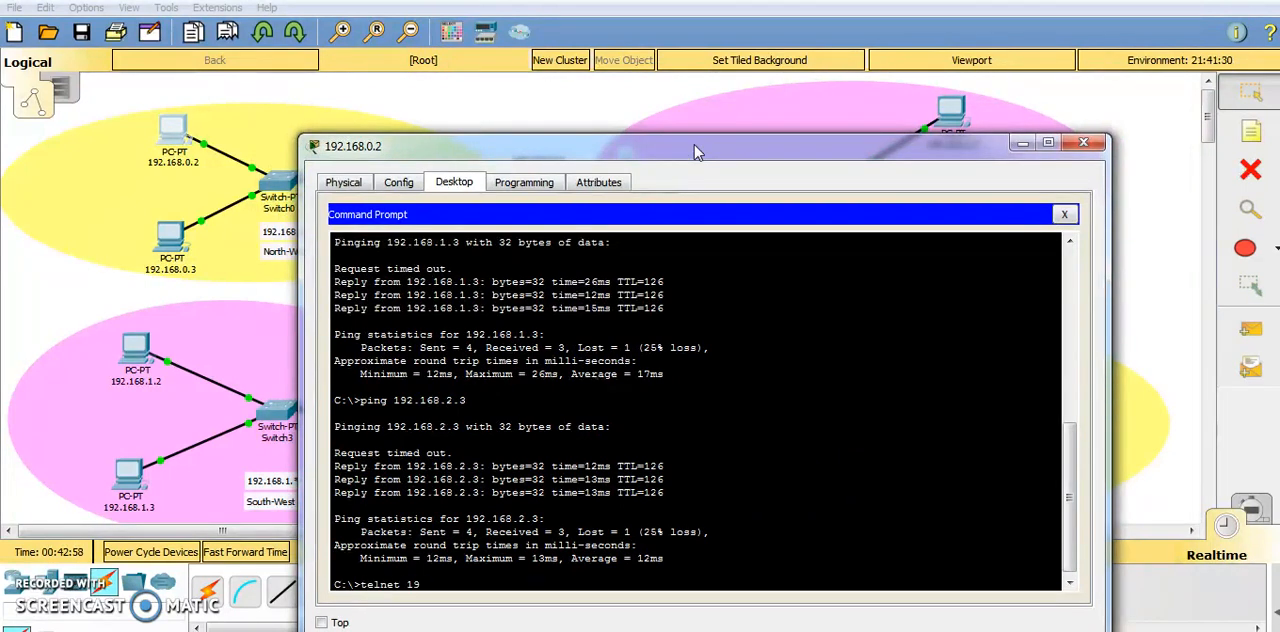
type("2.168.")
left_click_drag(697, 150, 643, 90)
type(".2.")
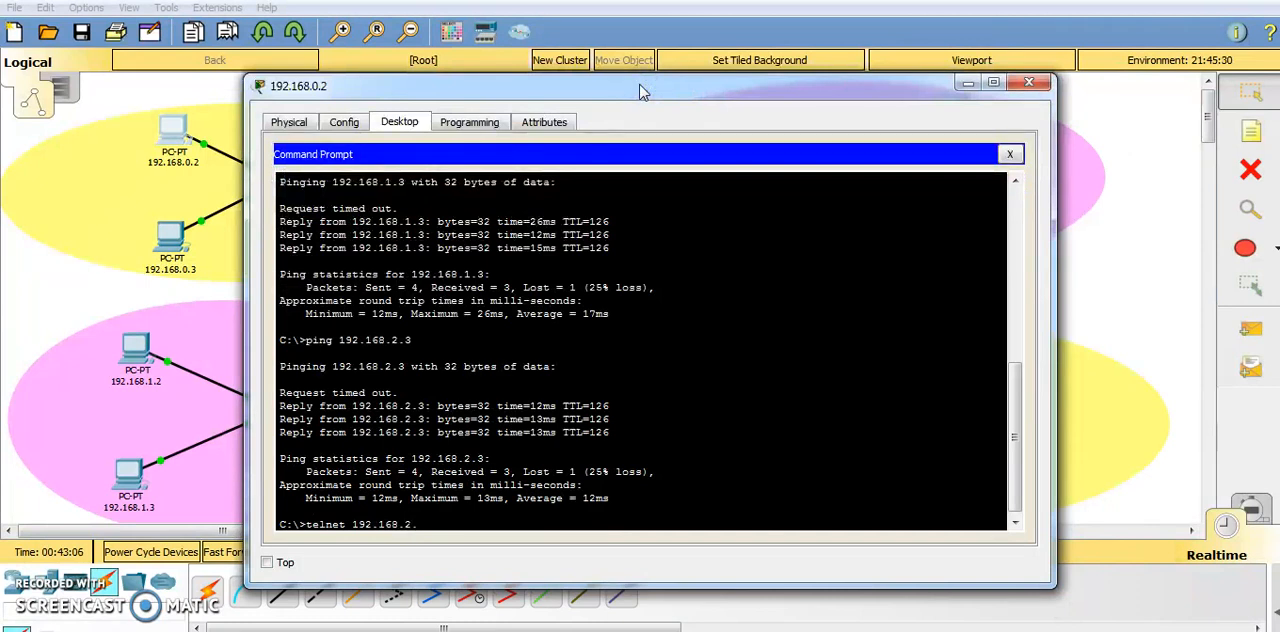
type("1")
key("Return")
key("Caps_Lock")
left_click_drag(643, 92, 577, 70)
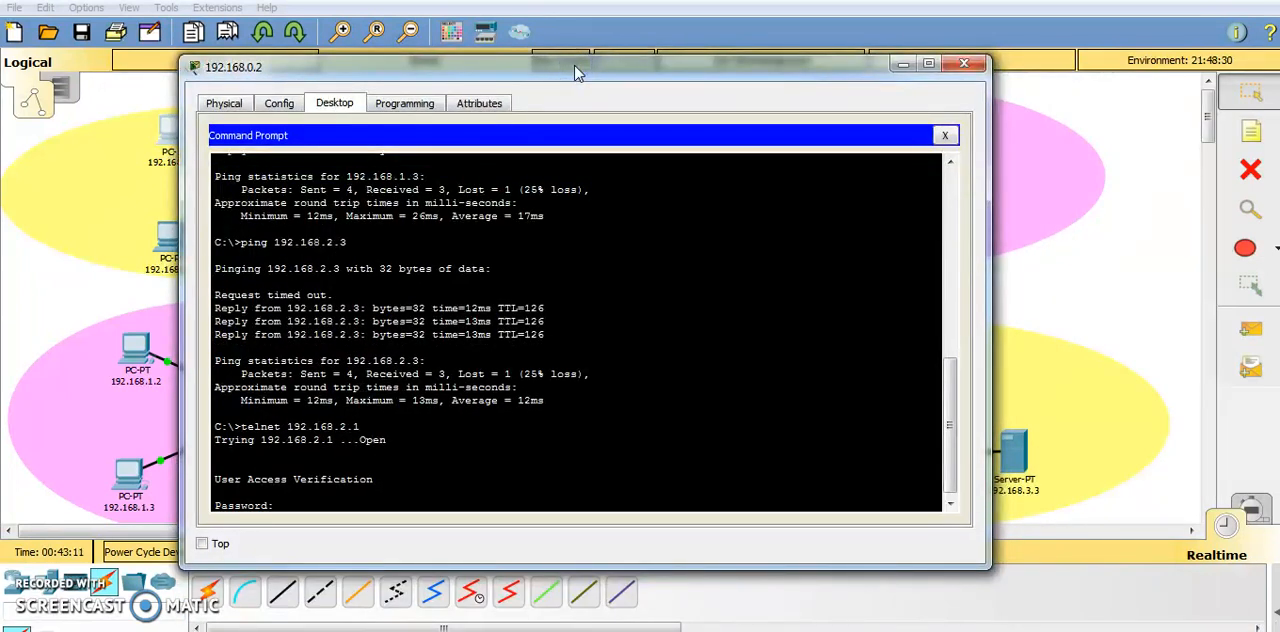
Log in to the telnet session with the line password and enter privileged mode with the enable password.
key("Caps_Lock")
key("Return")
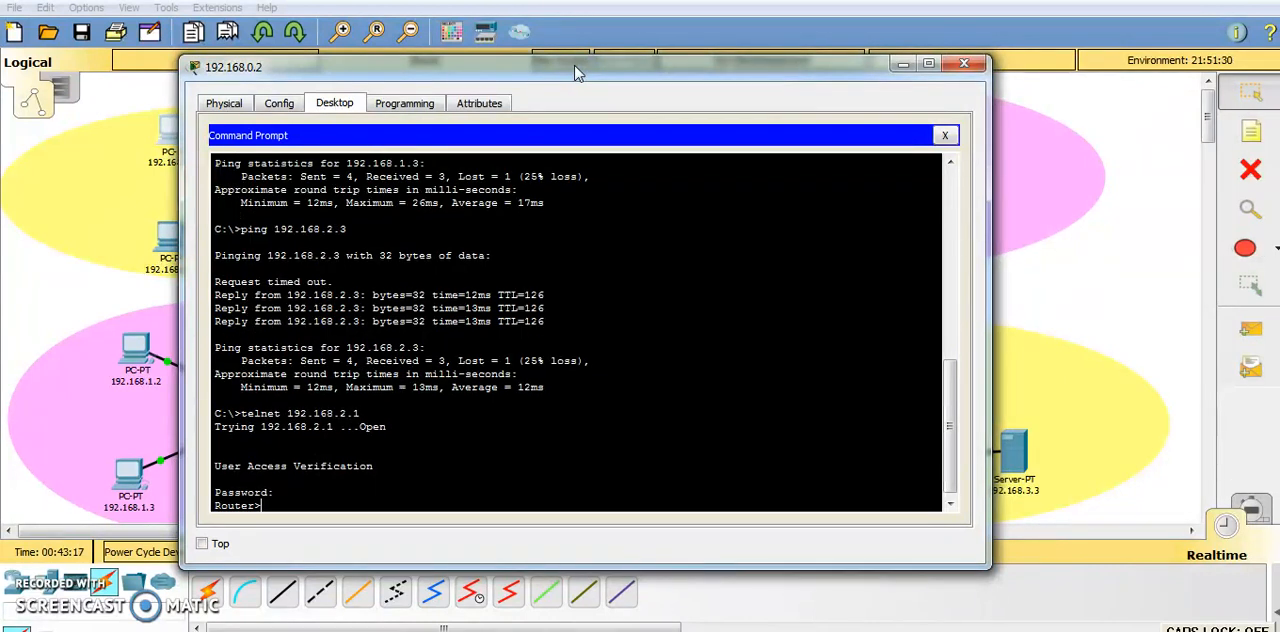
type("en")
key("Return")
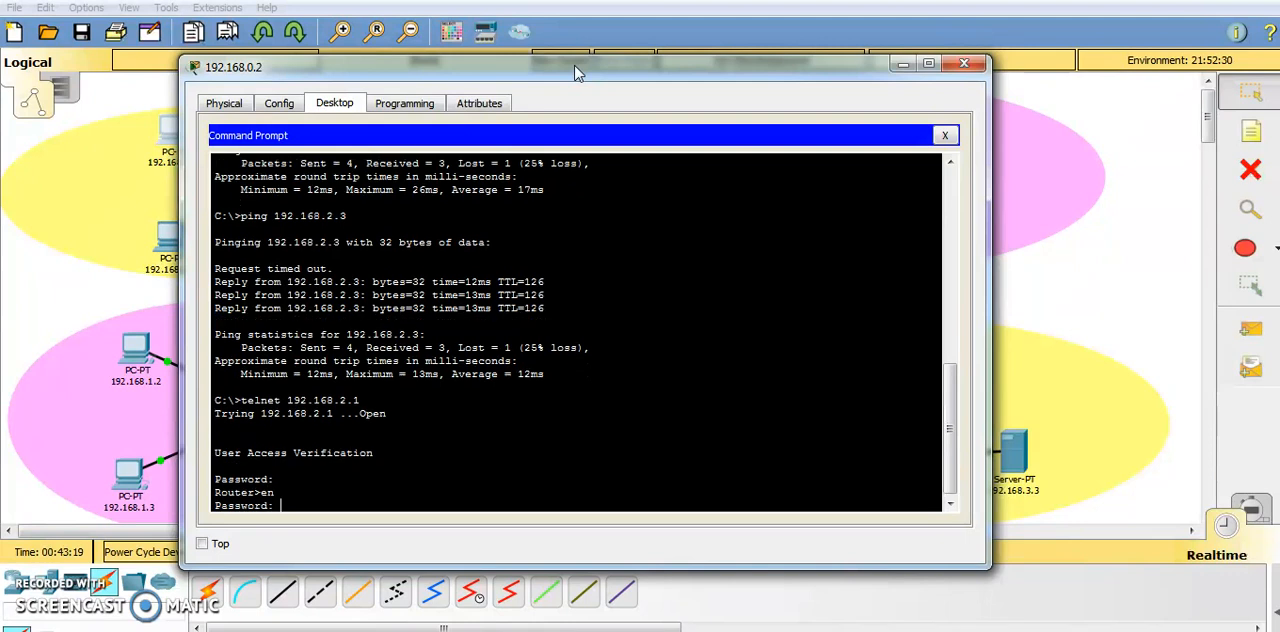
key("Caps_Lock")
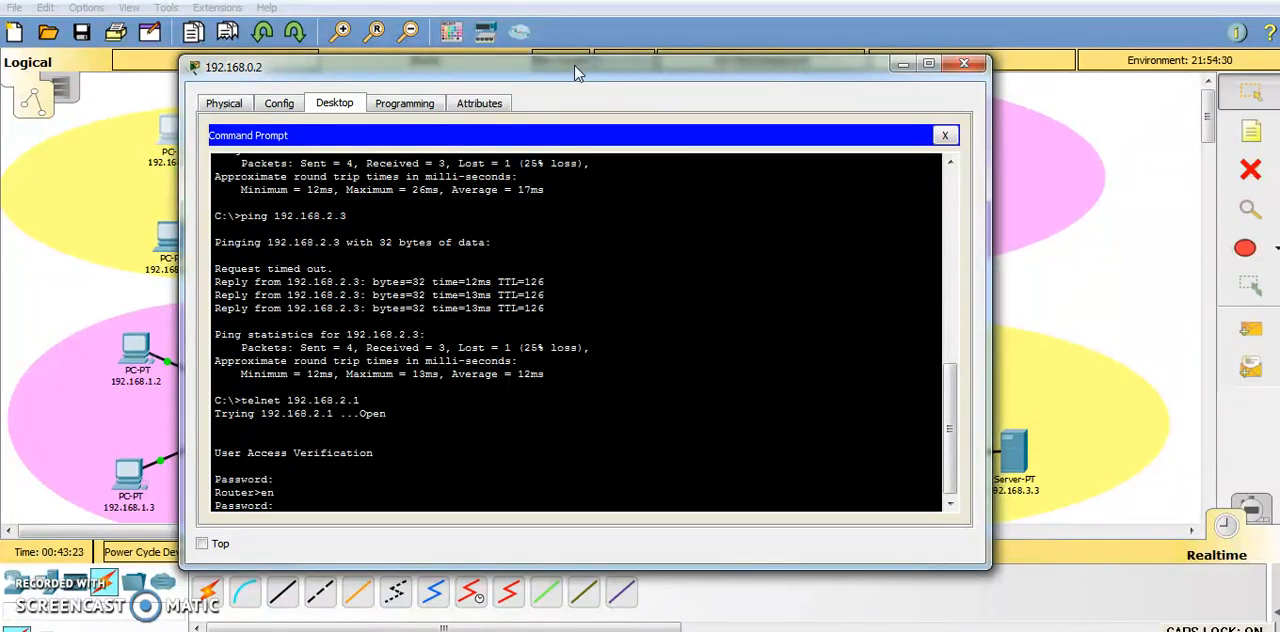
key("Caps_Lock")
key("Return")
Set a new enable secret on the telnet router in global configuration mode and return to privileged mode.
type("con")
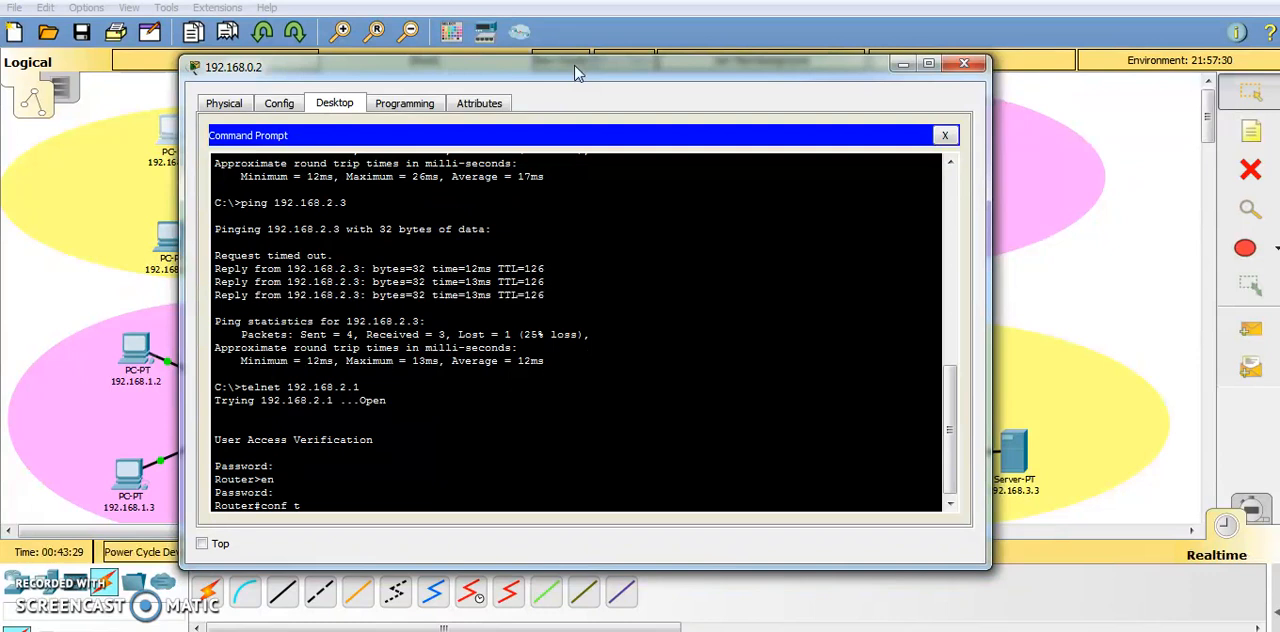
type("f t")
key("Return")
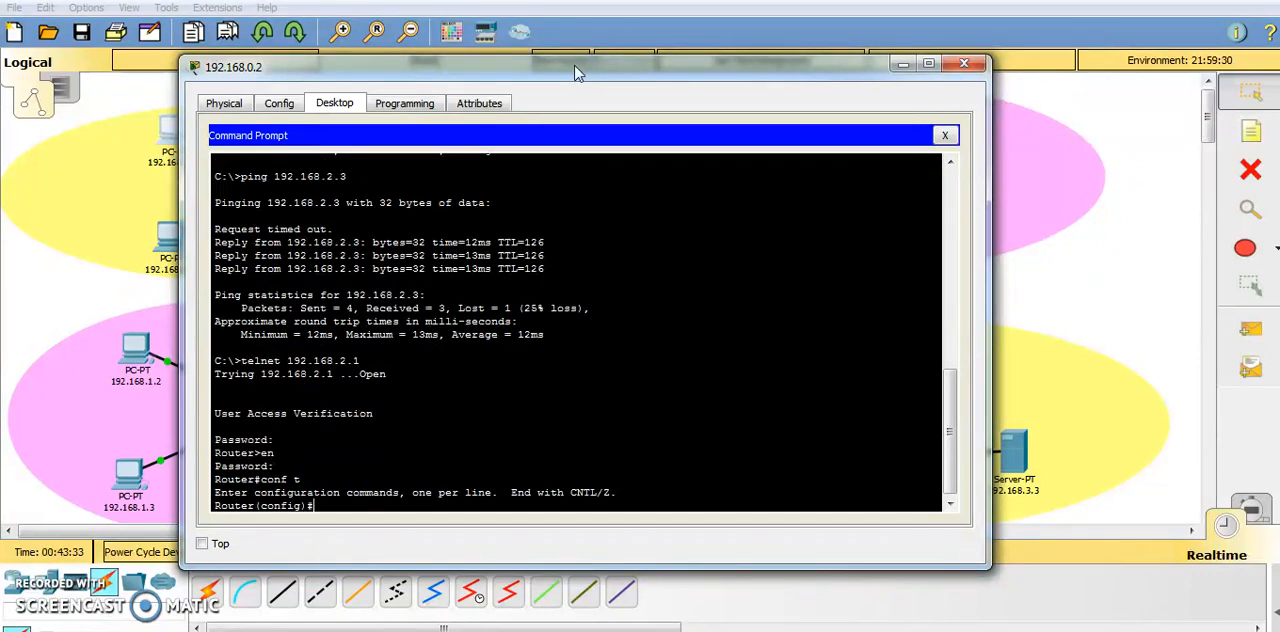
type("enable secret")
key("Caps_Lock")
type("NE")
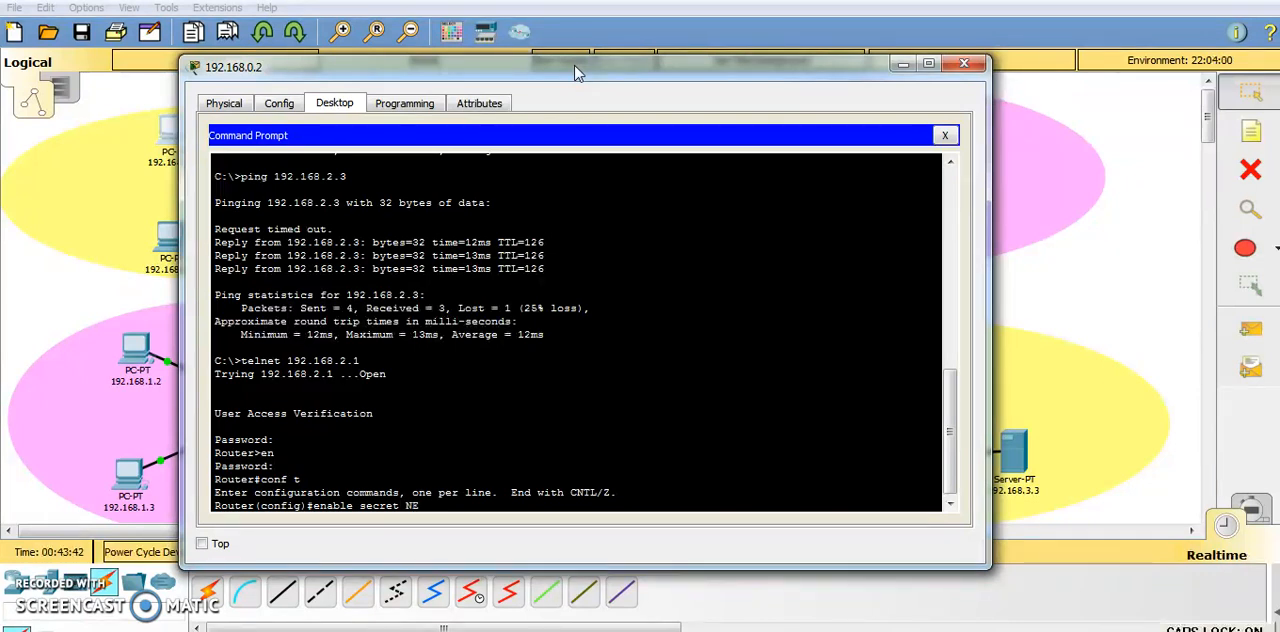
left_click_drag(575, 73, 615, 108)
type("S")
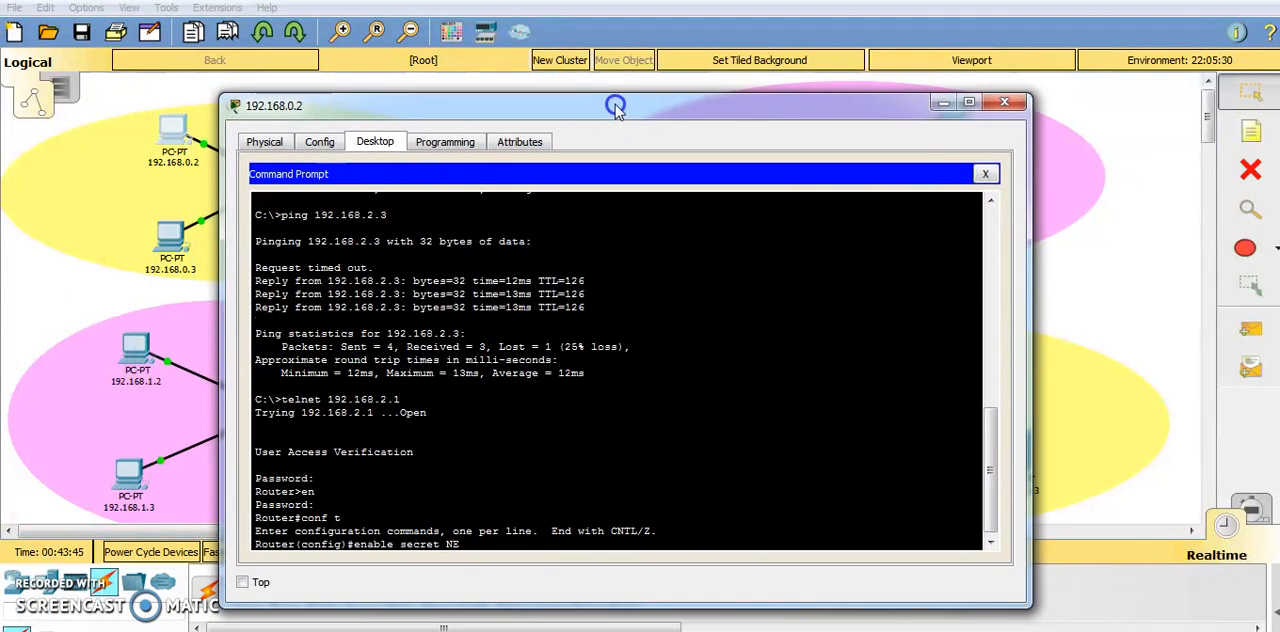
type("e")
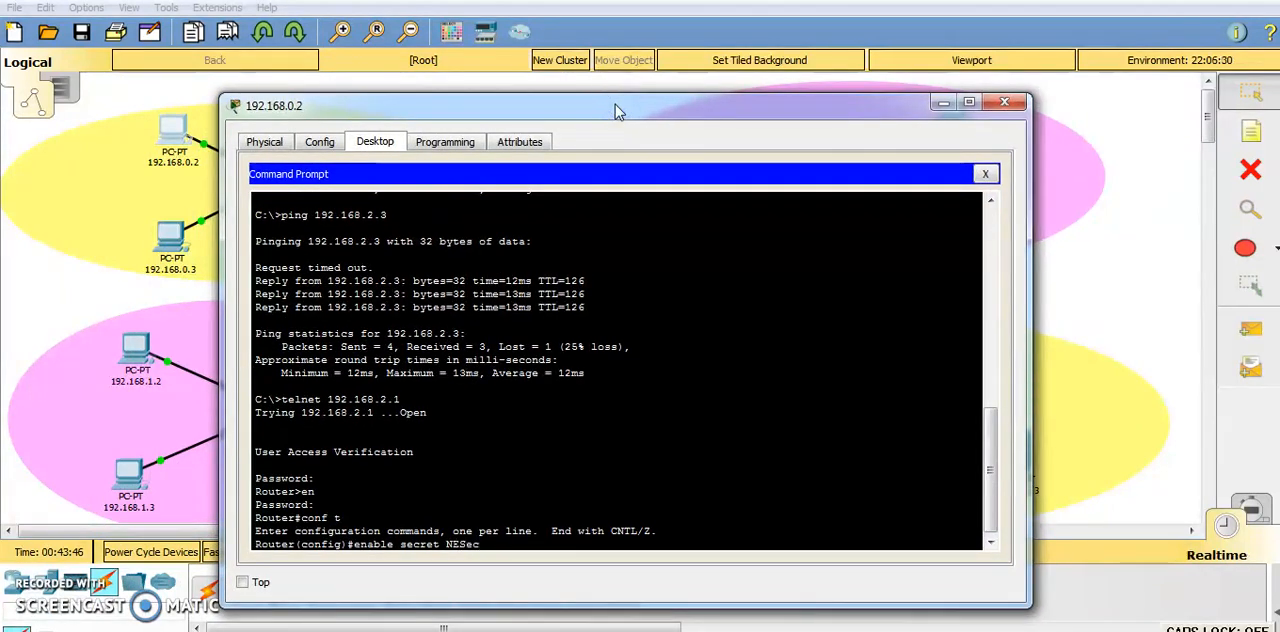
type("cRouter")
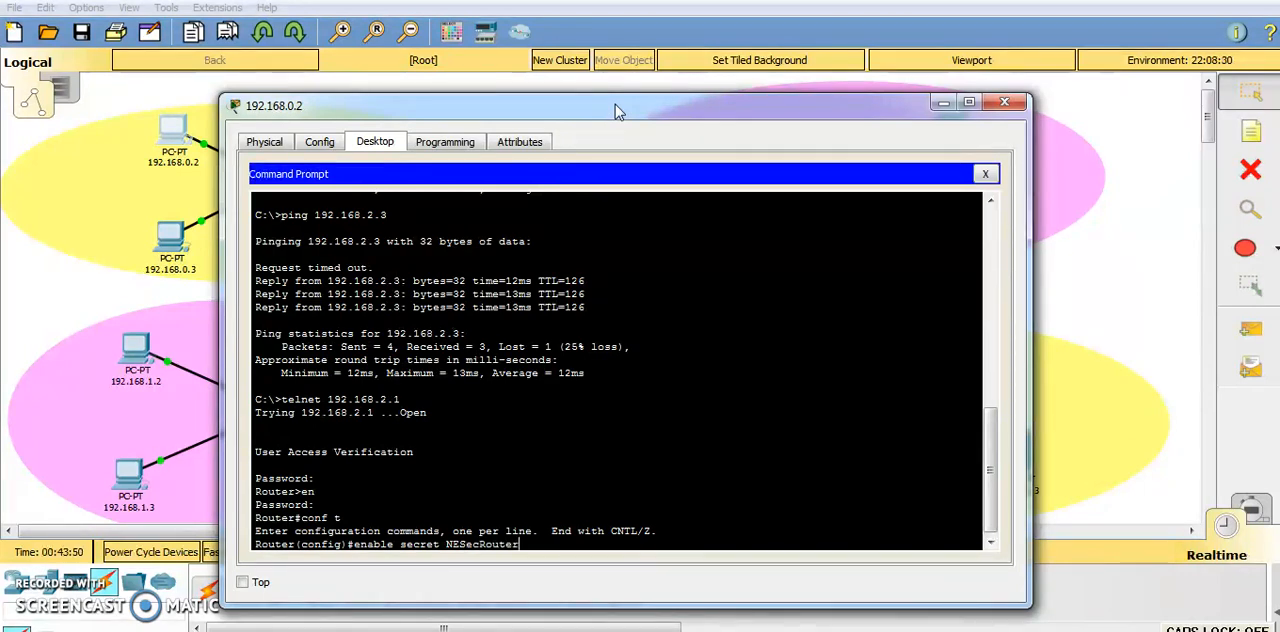
key("Return")
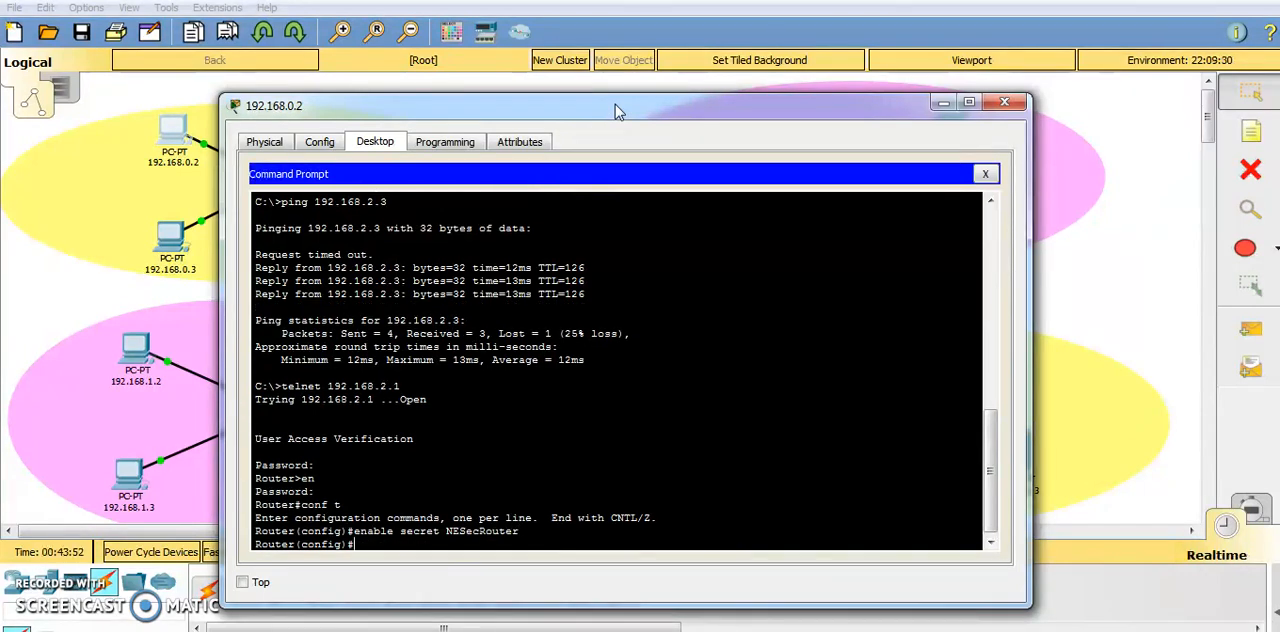
type("exit")
key("Return")
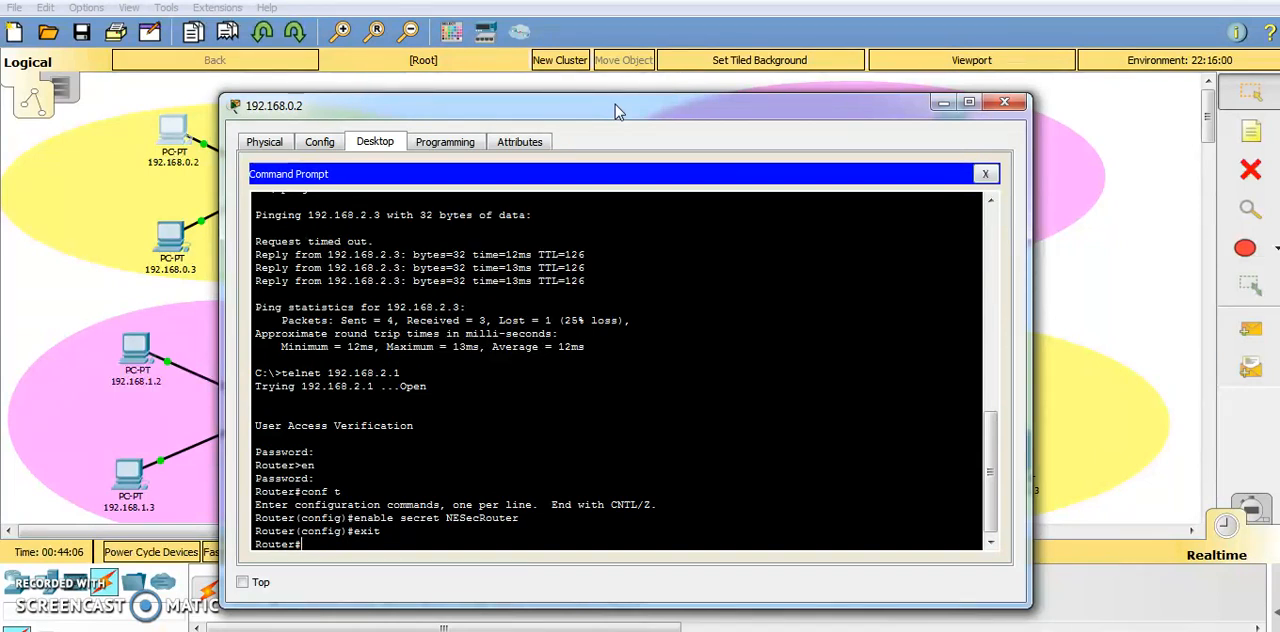
Save the router's running-config to startup-config, accepting the default destination filename.
type("copy running-conf")
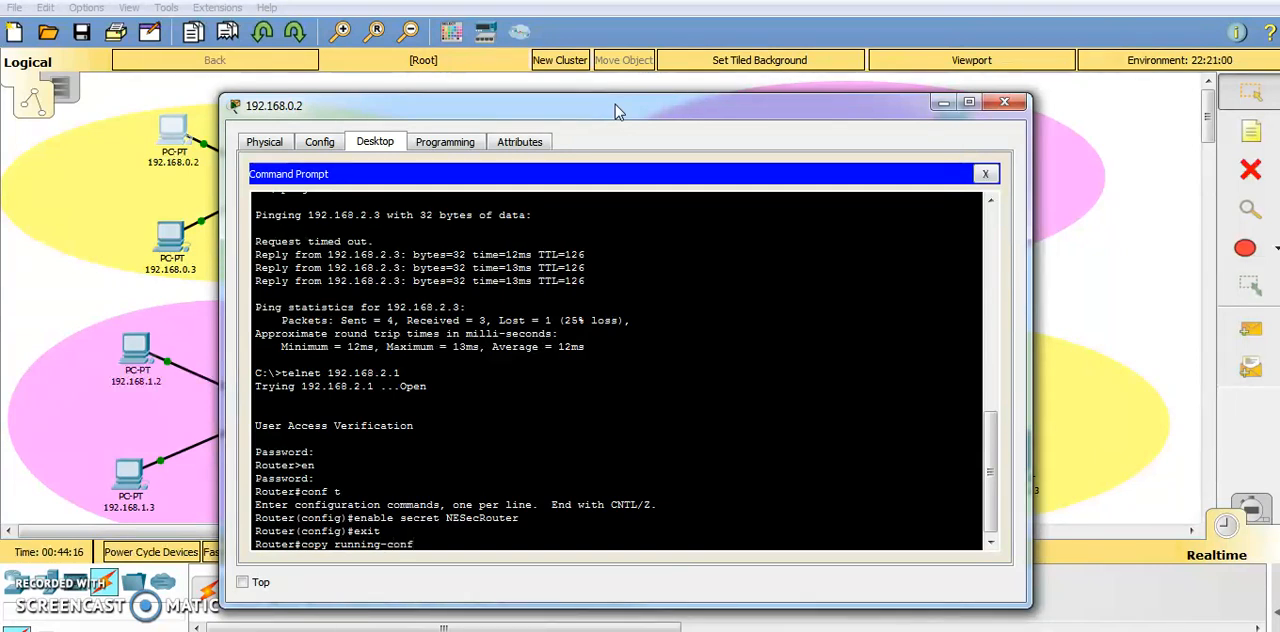
type("ig startup-config")
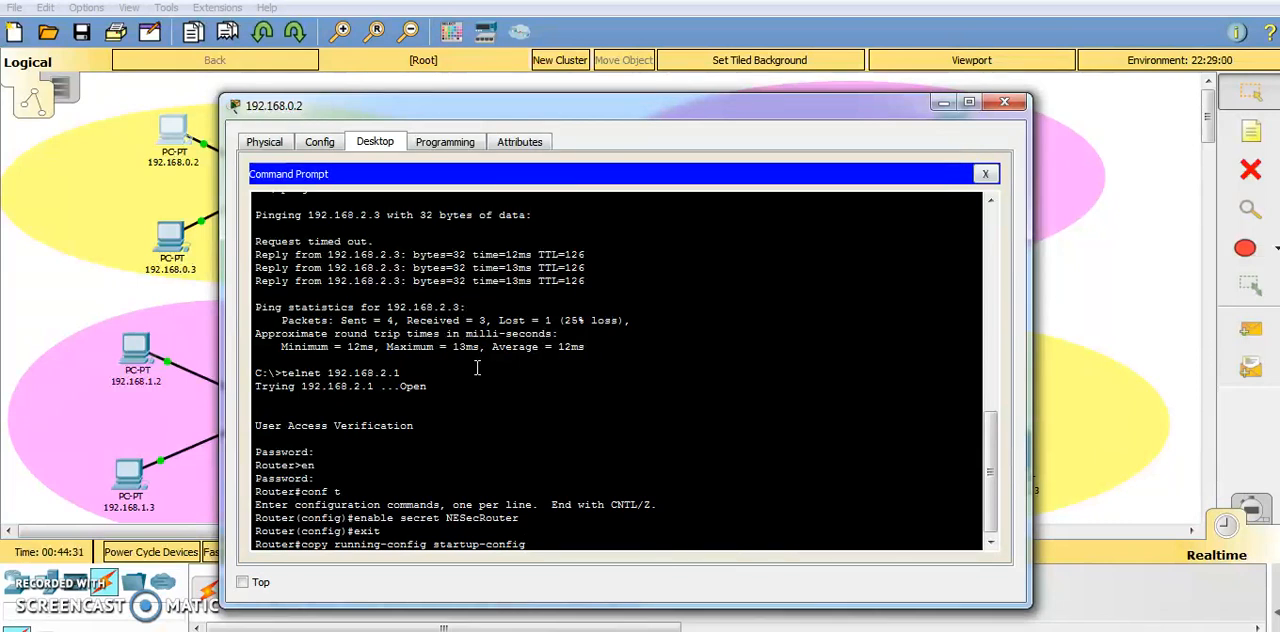
key("Return")
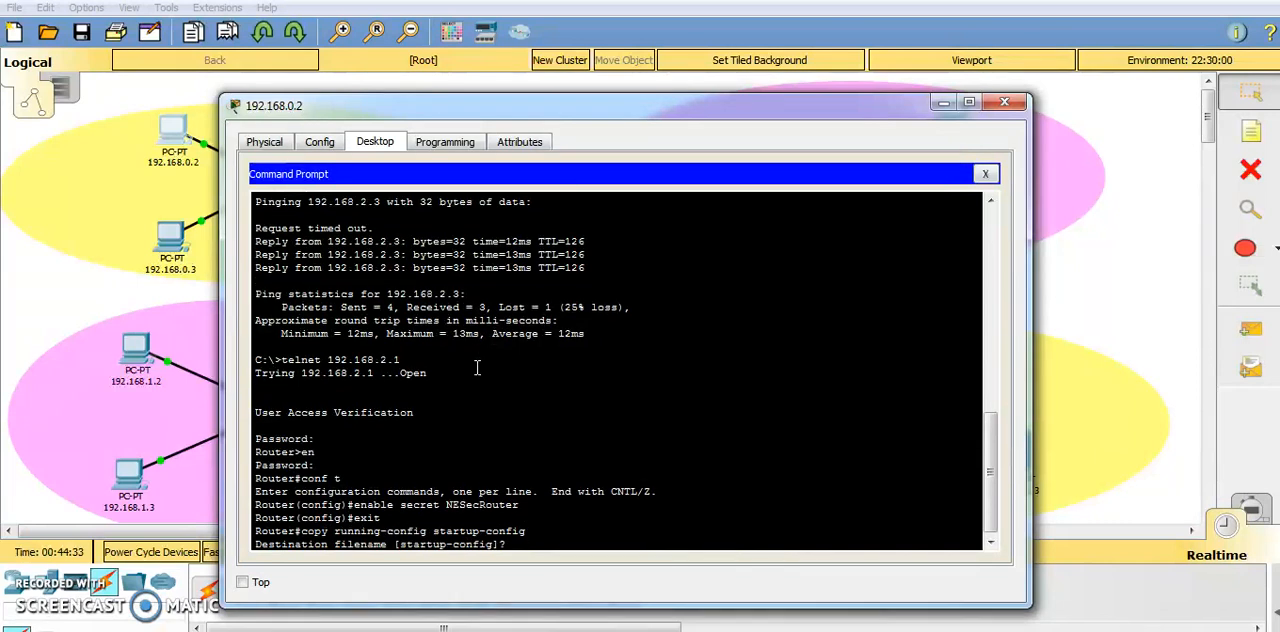
key("Return")
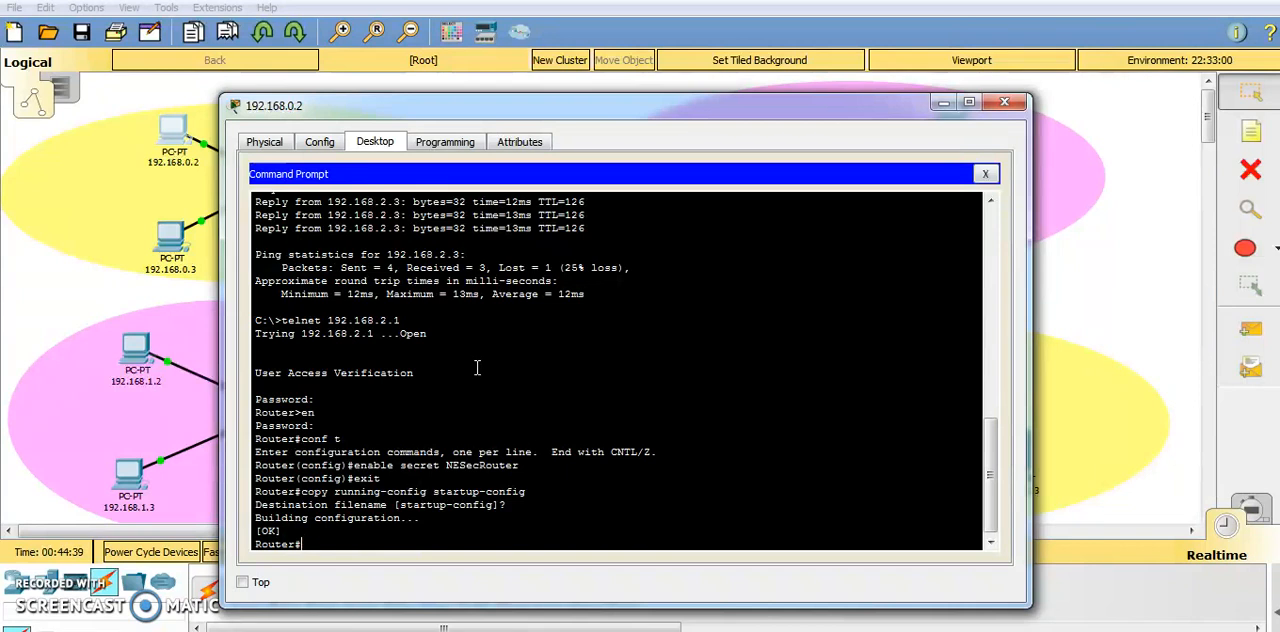
Close the window of PC 192.168.0.2 in the North-West network.
left_click(528, 470)
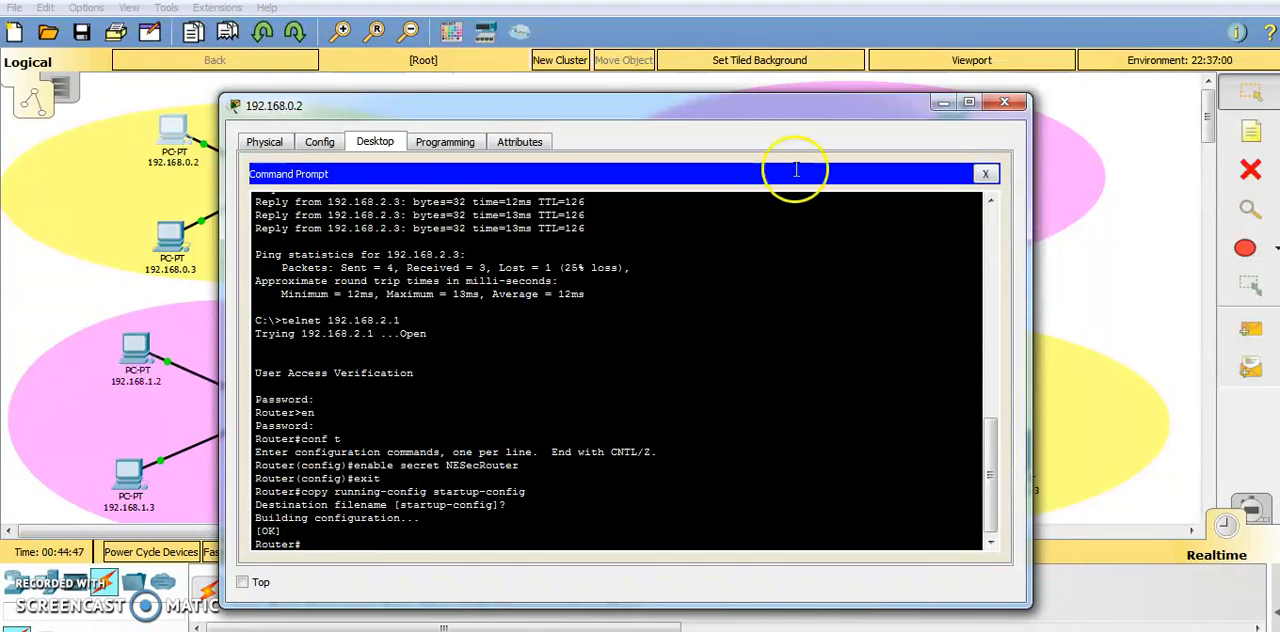
left_click(943, 102)
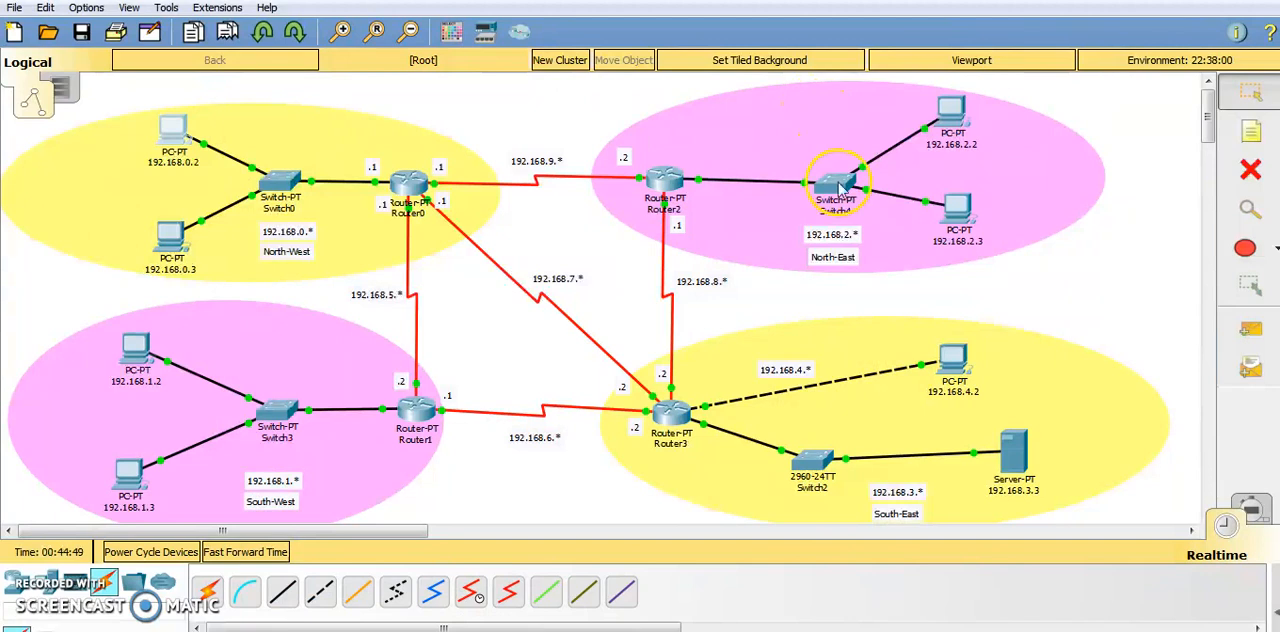
left_click(608, 631)
left_click(691, 606)
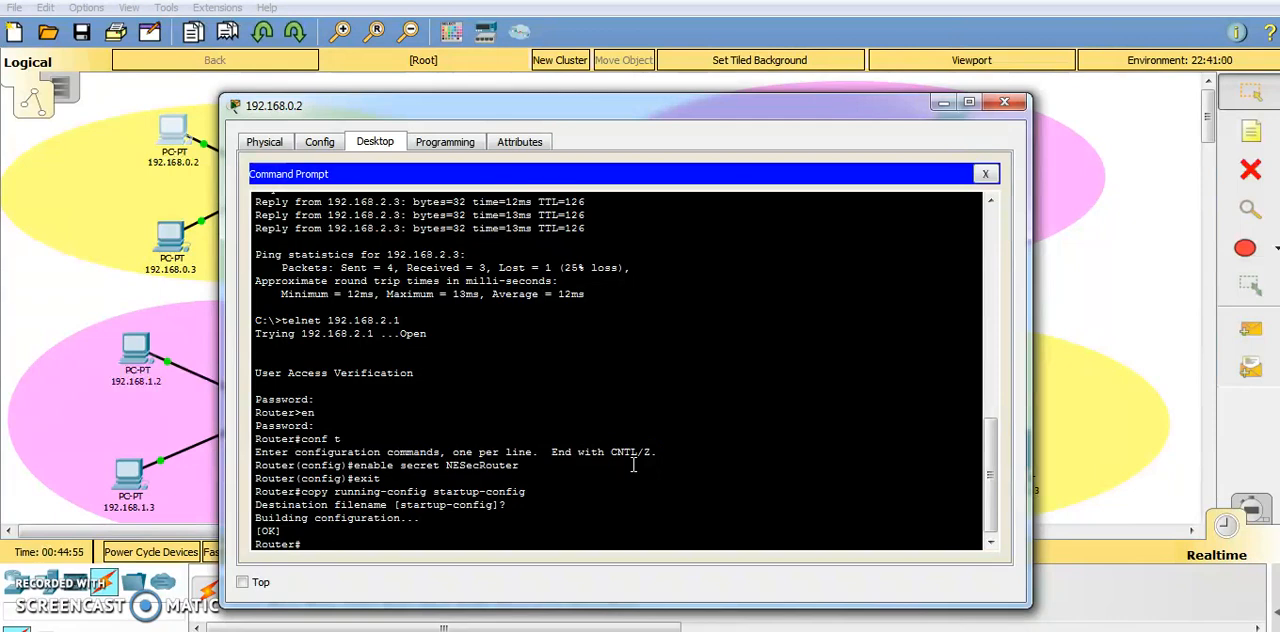
left_click_drag(625, 109, 661, 117)
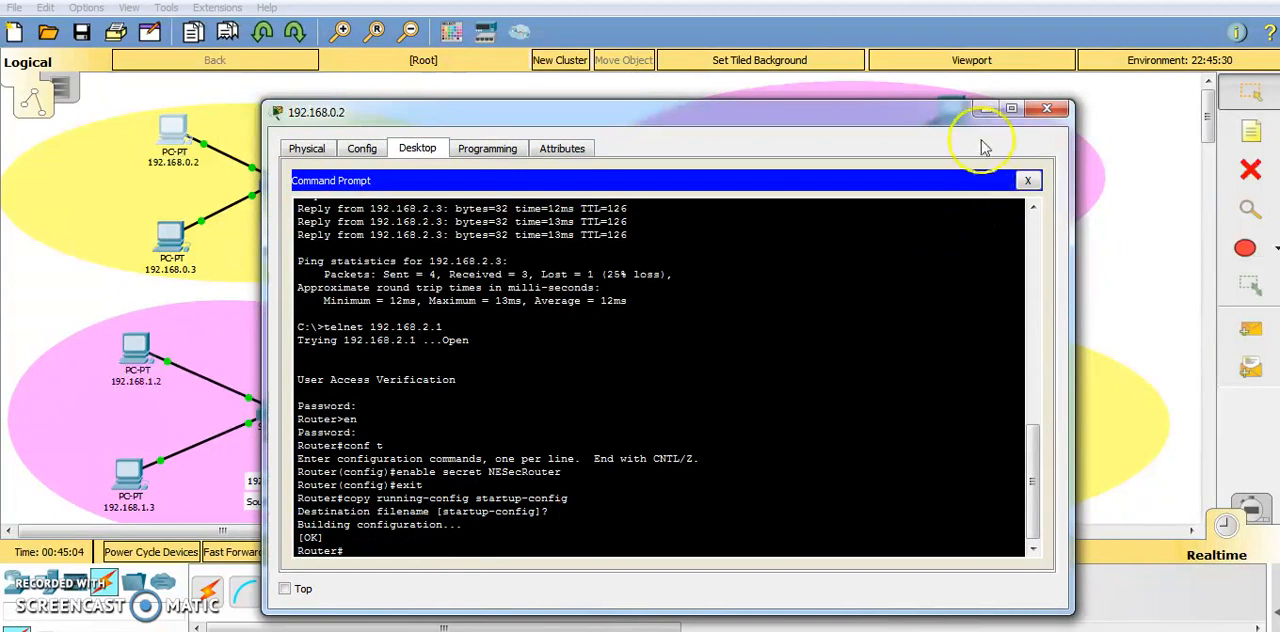
left_click(1046, 108)
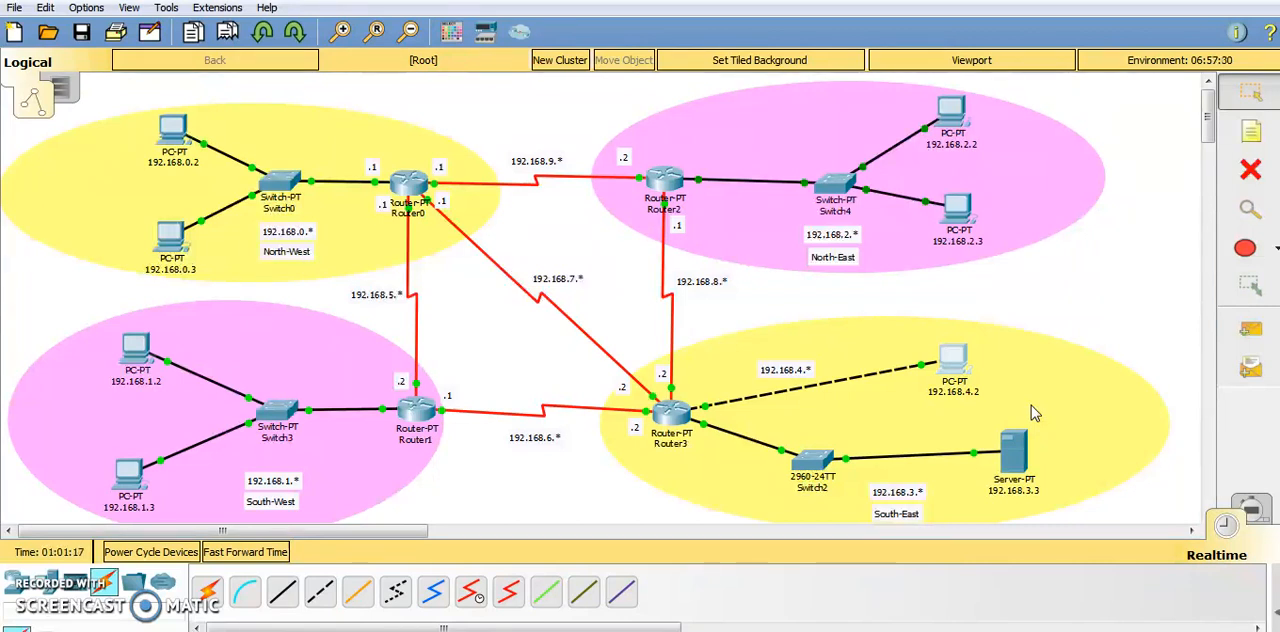
Open the AAA service settings of server 192.168.3.3 in the South-East network.
left_click(1018, 466)
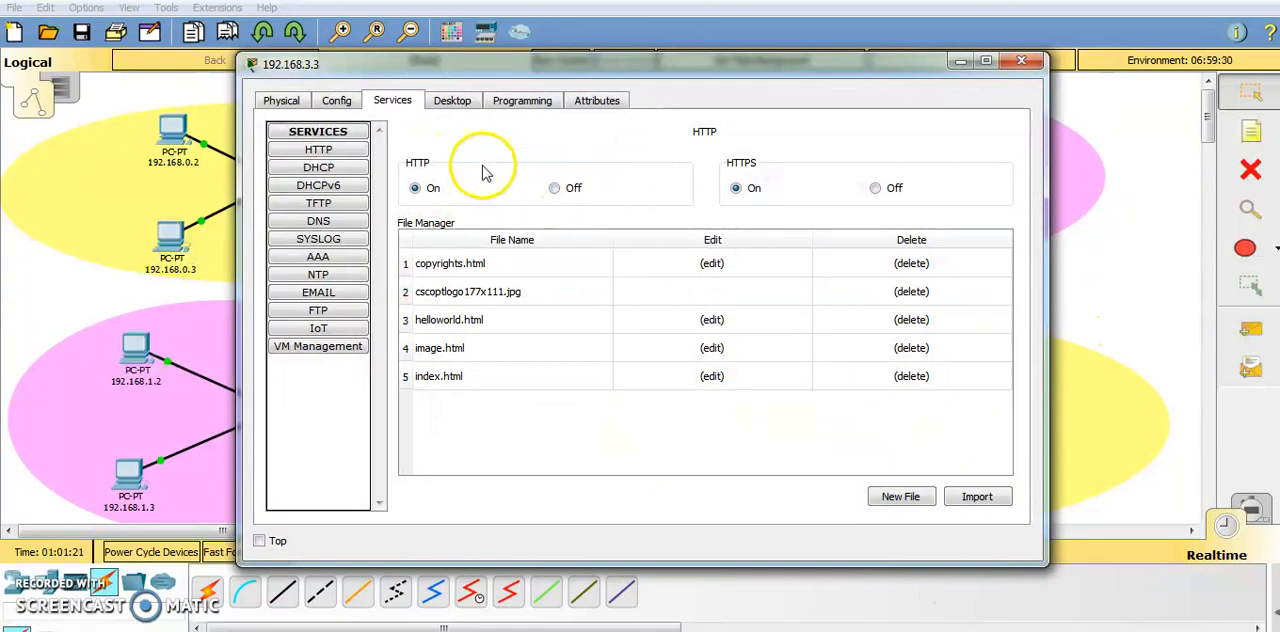
left_click(330, 258)
left_click_drag(393, 64, 299, 59)
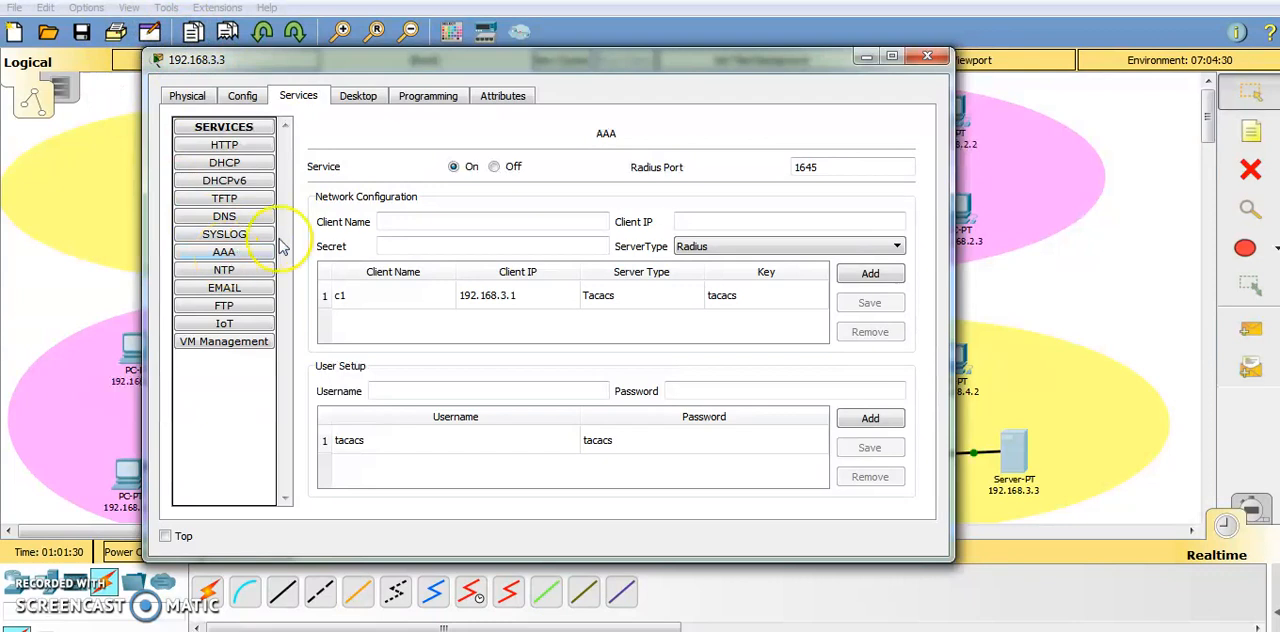
Enter client name c1, the shared secret and client IP 192.168.3.1 in the AAA network configuration.
left_click(393, 246)
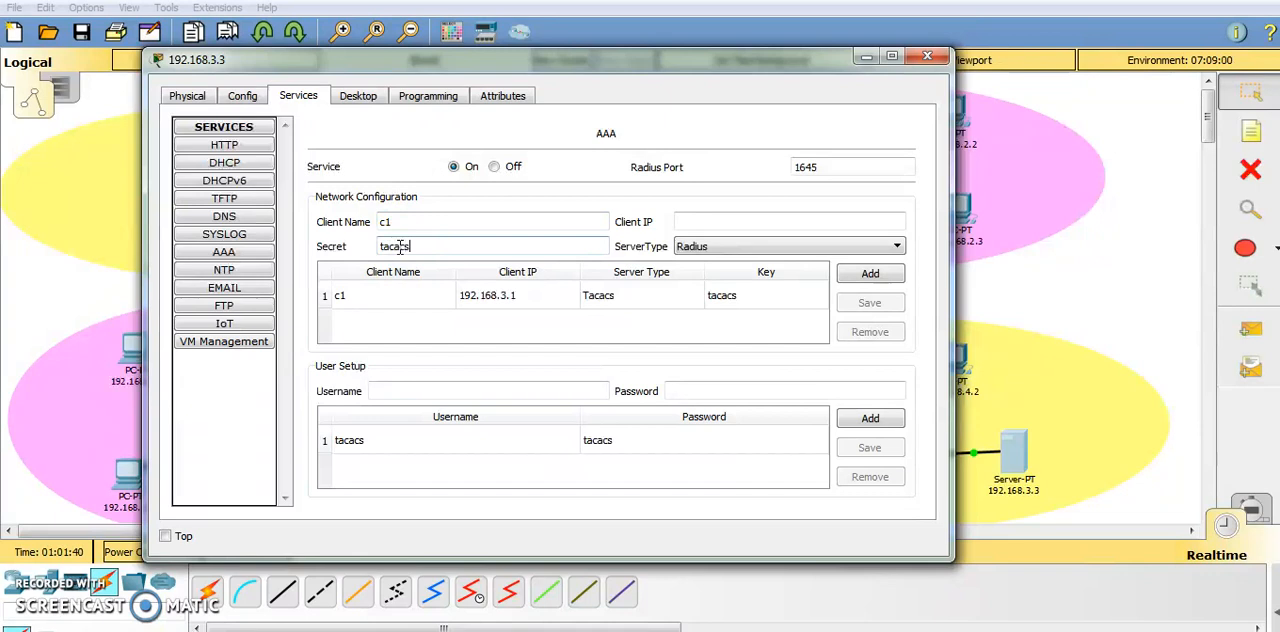
left_click(782, 222)
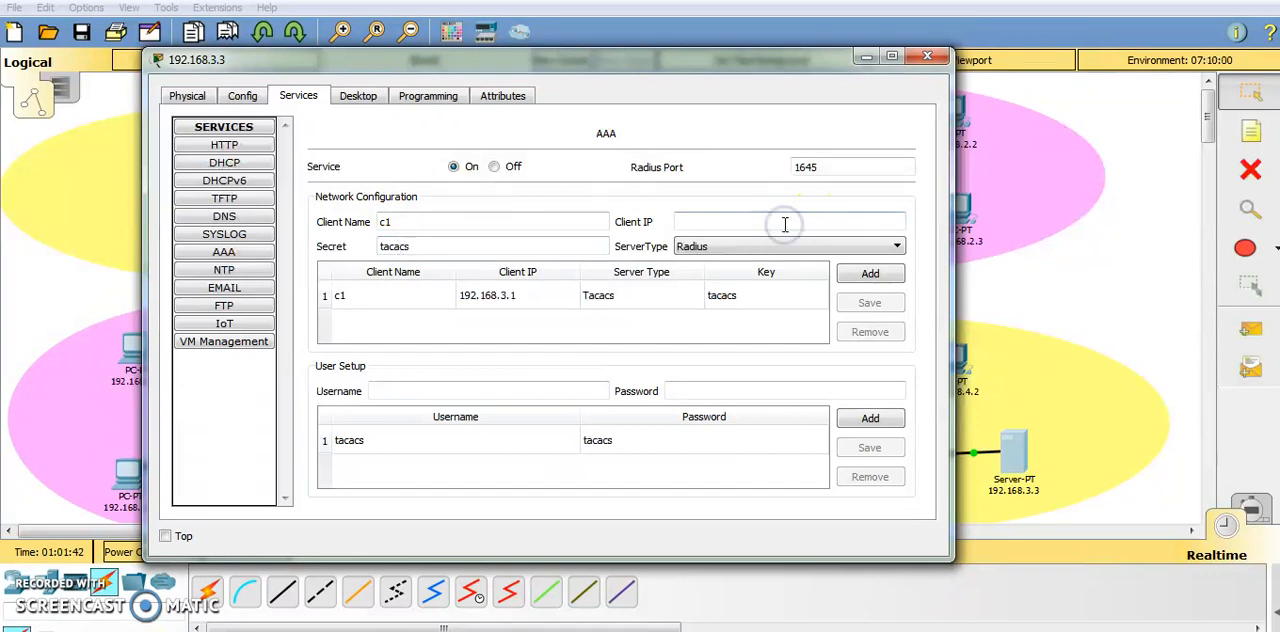
left_click_drag(752, 60, 466, 149)
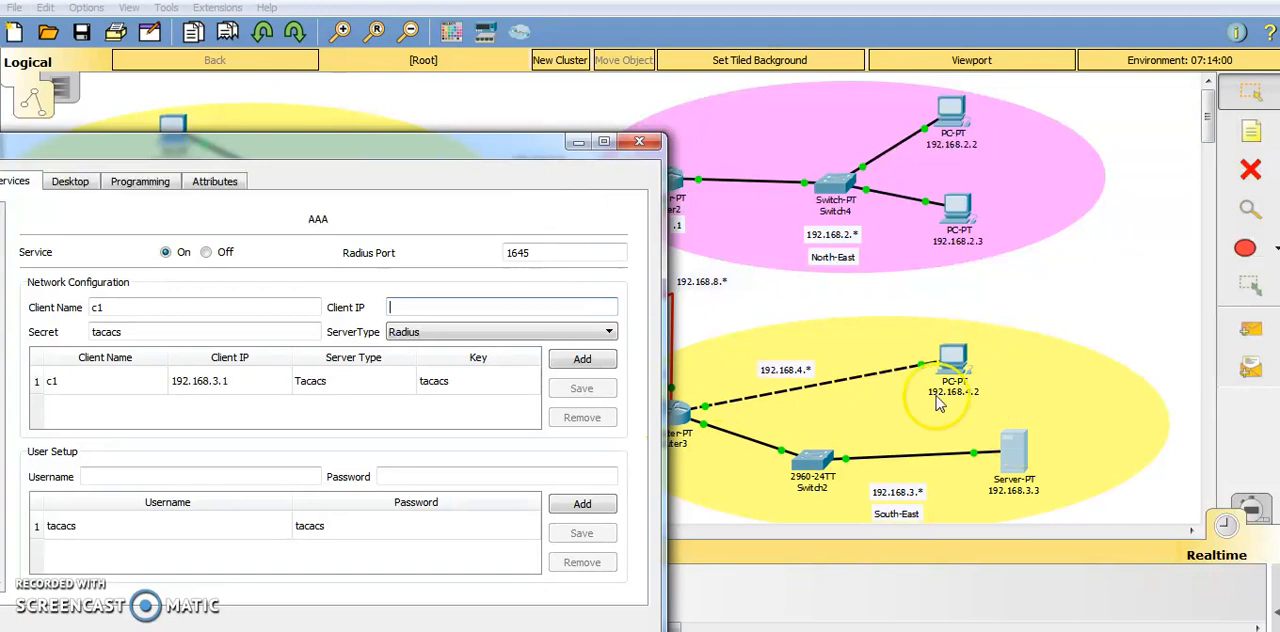
left_click(353, 156)
left_click_drag(353, 156, 535, 152)
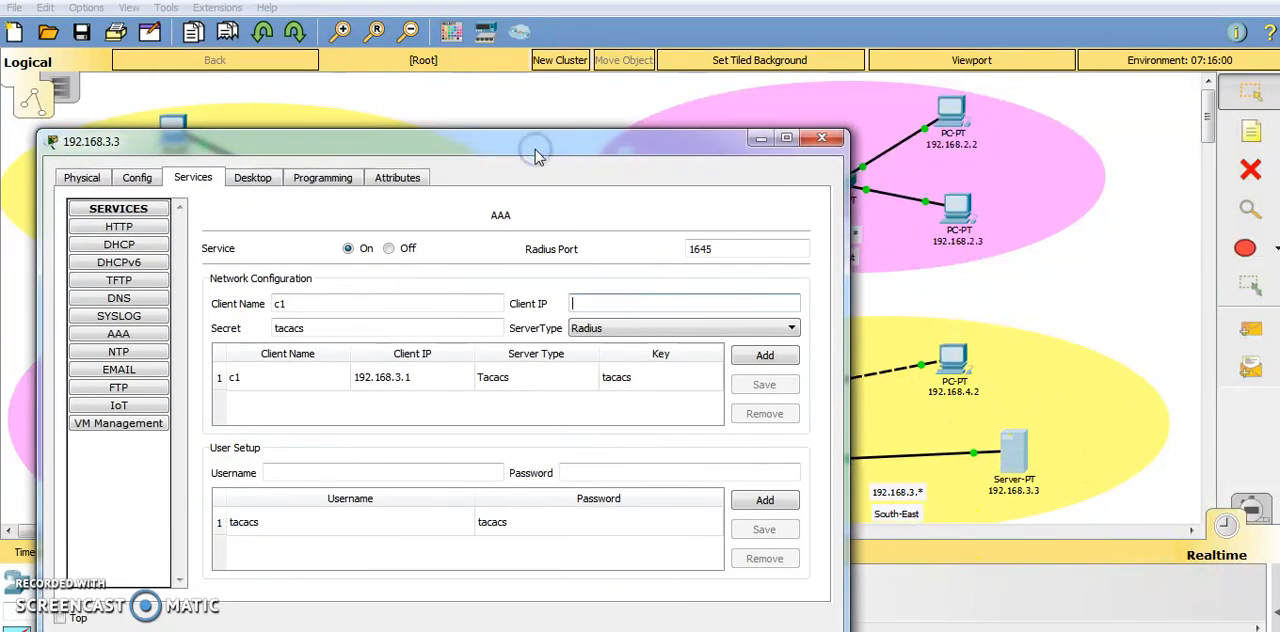
type("192.168.3.1")
Set the AAA client's server type to Tacacs and submit the client entry.
left_click(655, 360)
left_click(646, 328)
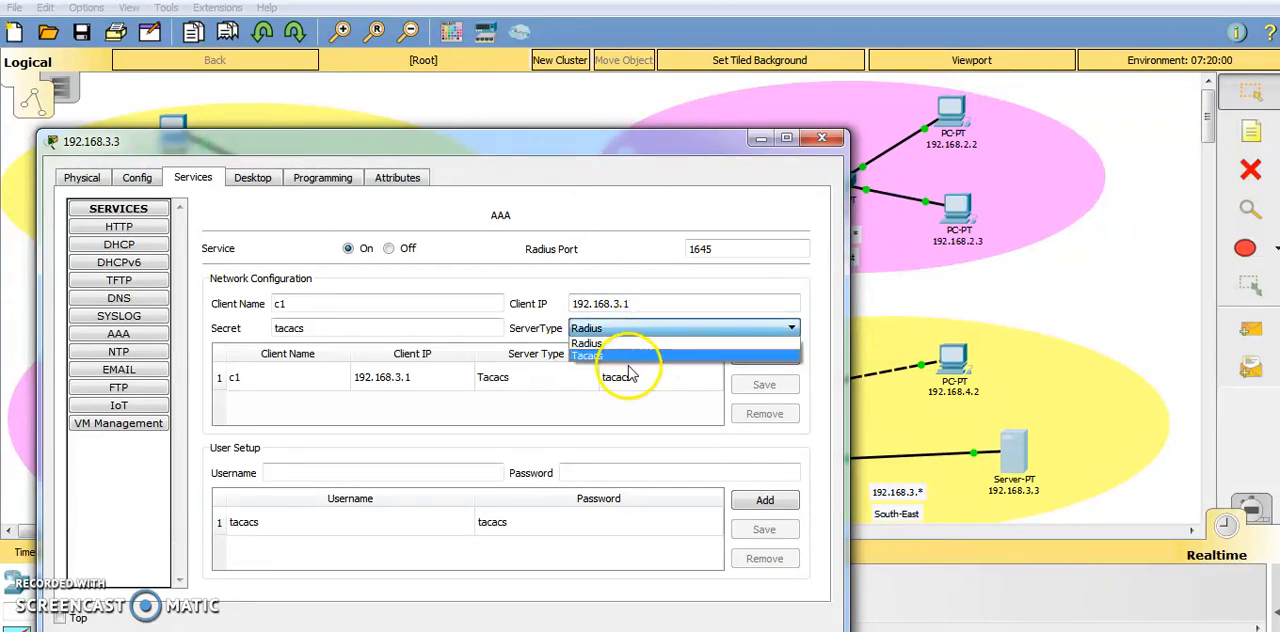
left_click(614, 357)
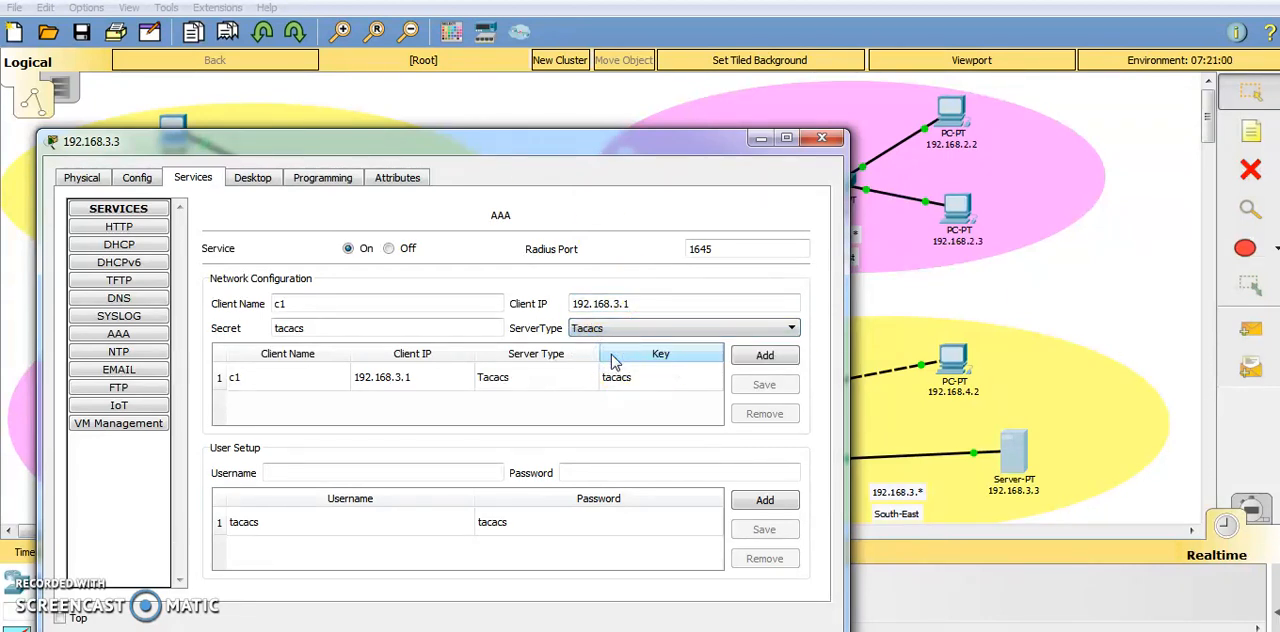
left_click(768, 358)
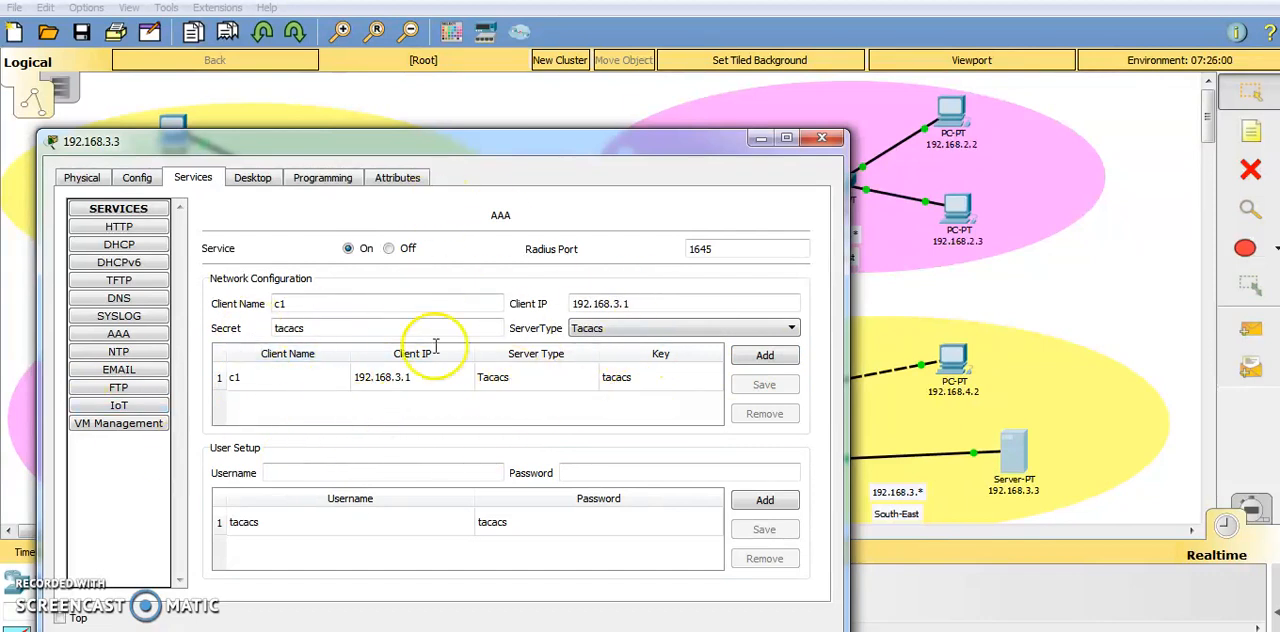
Review the username and password entry in the AAA user setup and dismiss the server window.
left_click_drag(583, 148, 593, 98)
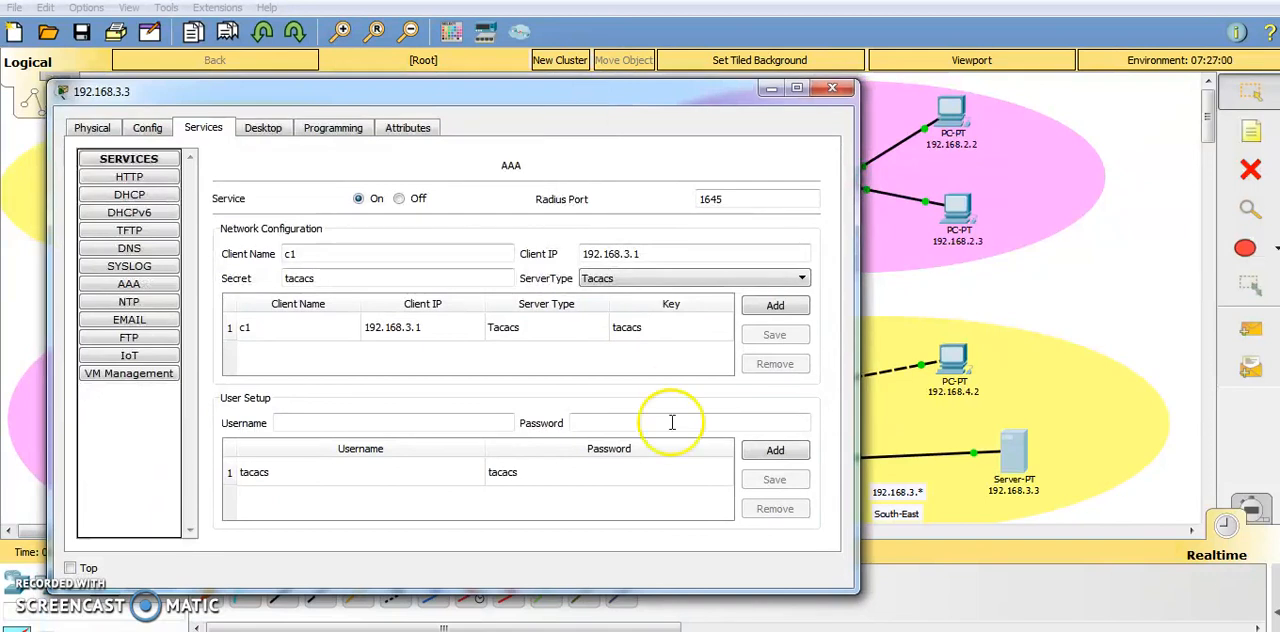
left_click(637, 427)
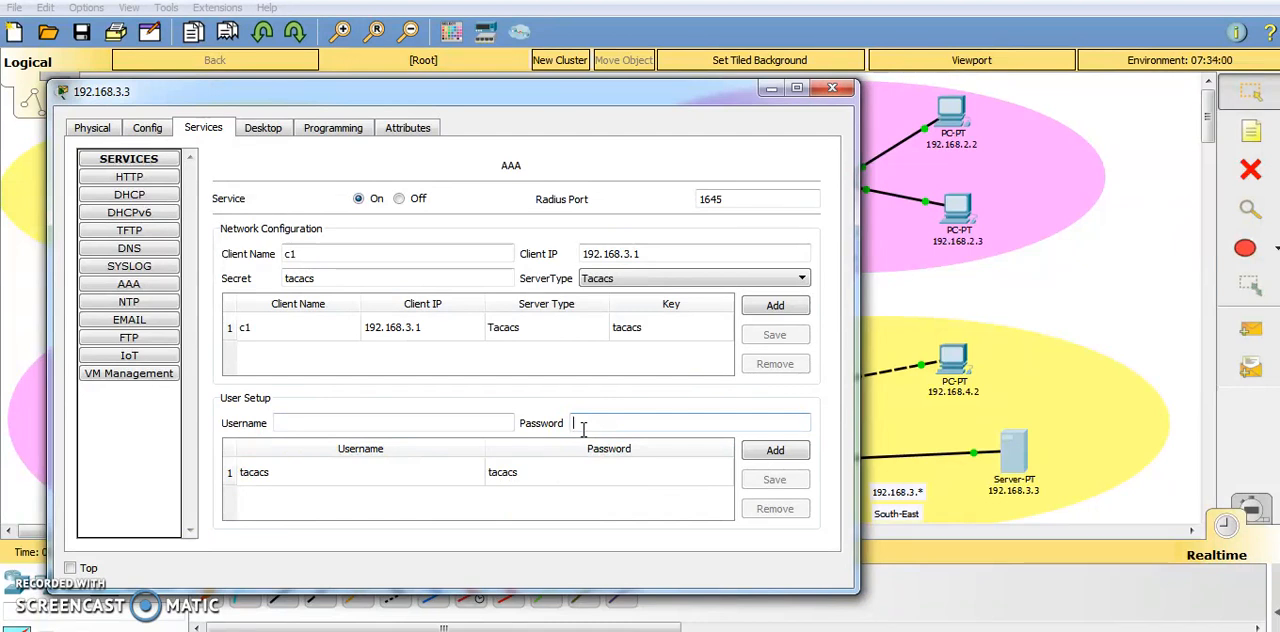
left_click_drag(627, 95, 793, 152)
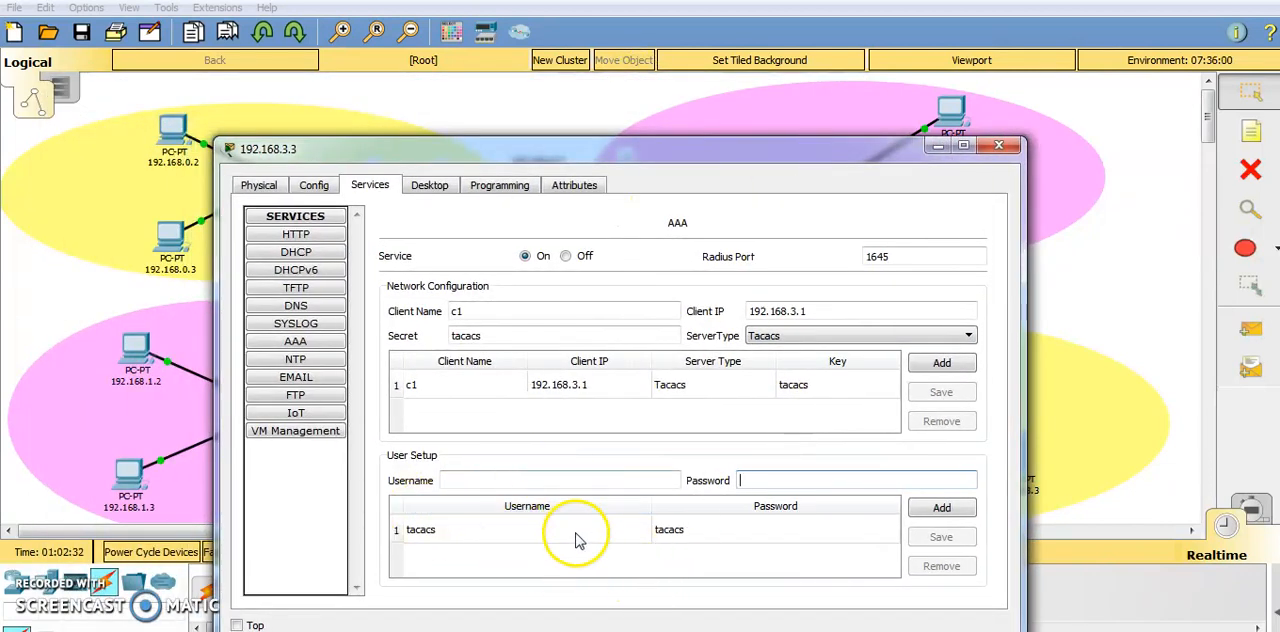
left_click(740, 479)
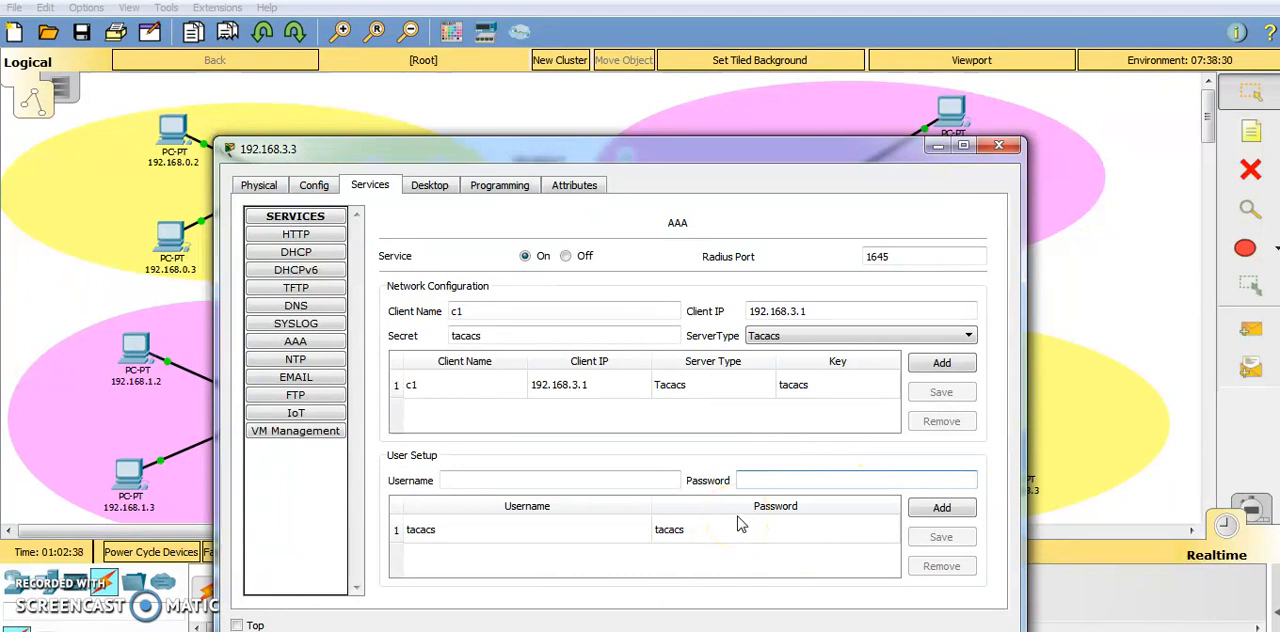
left_click_drag(789, 145, 709, 57)
left_click(816, 114)
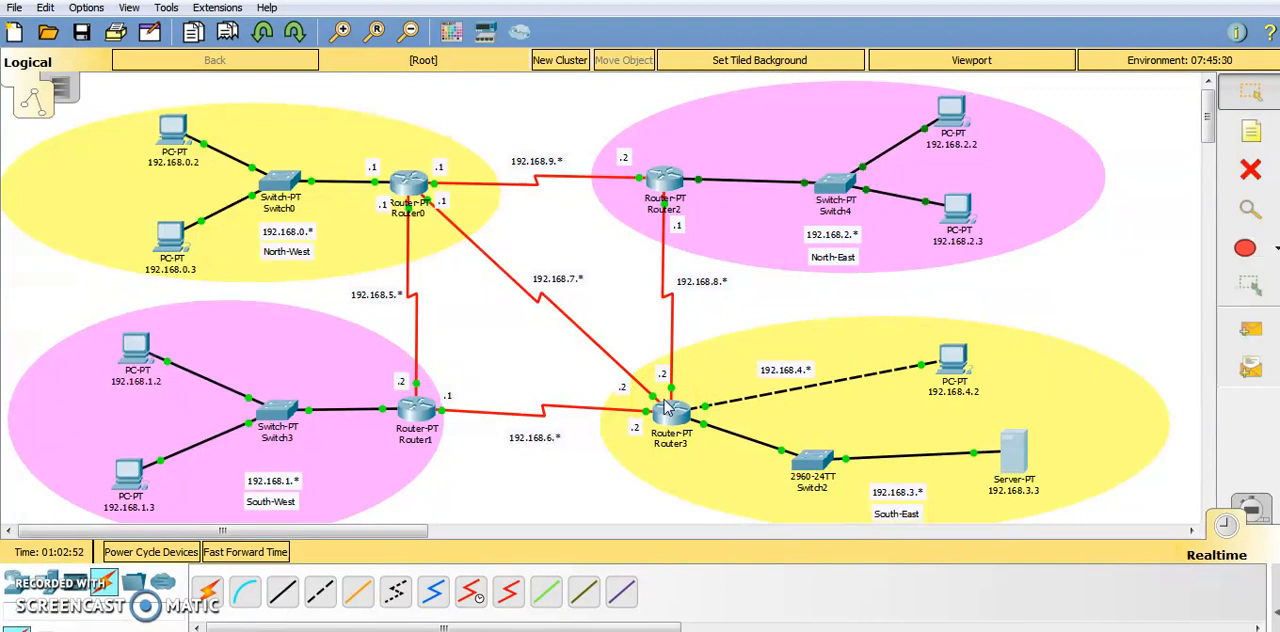
Switch to the Notepad notes and review the TACACS+ server, AAA new-model, login authentication and line vty 0 4 commands.
left_click(550, 631)
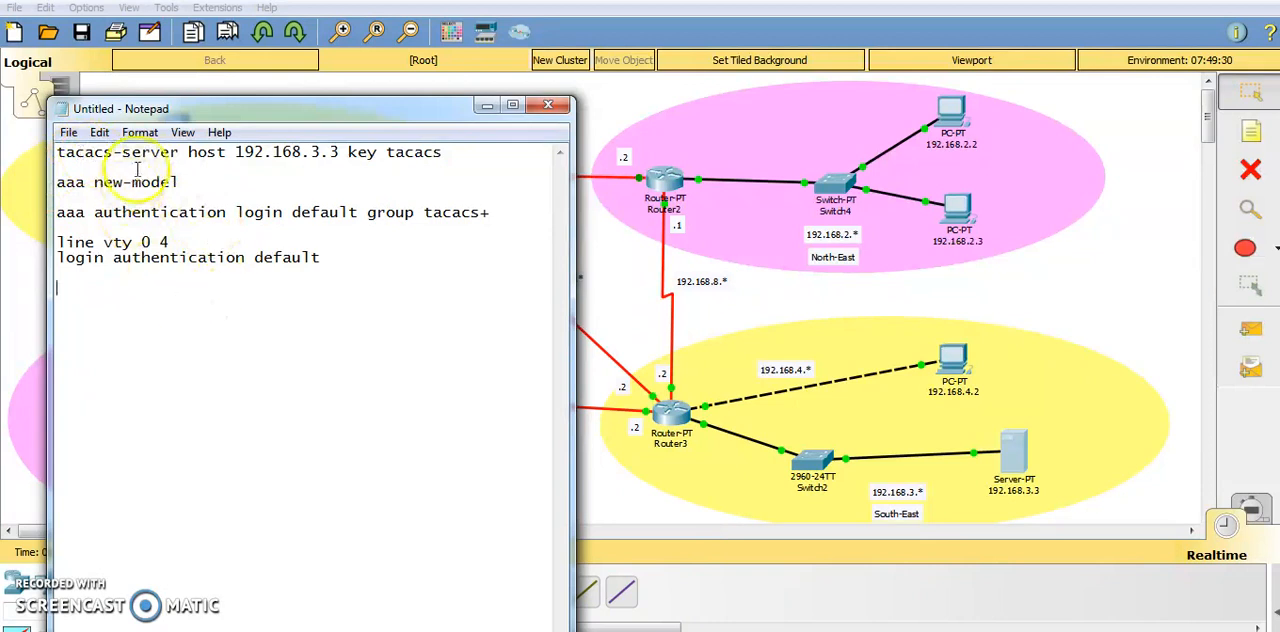
left_click_drag(59, 160, 376, 152)
left_click(282, 160)
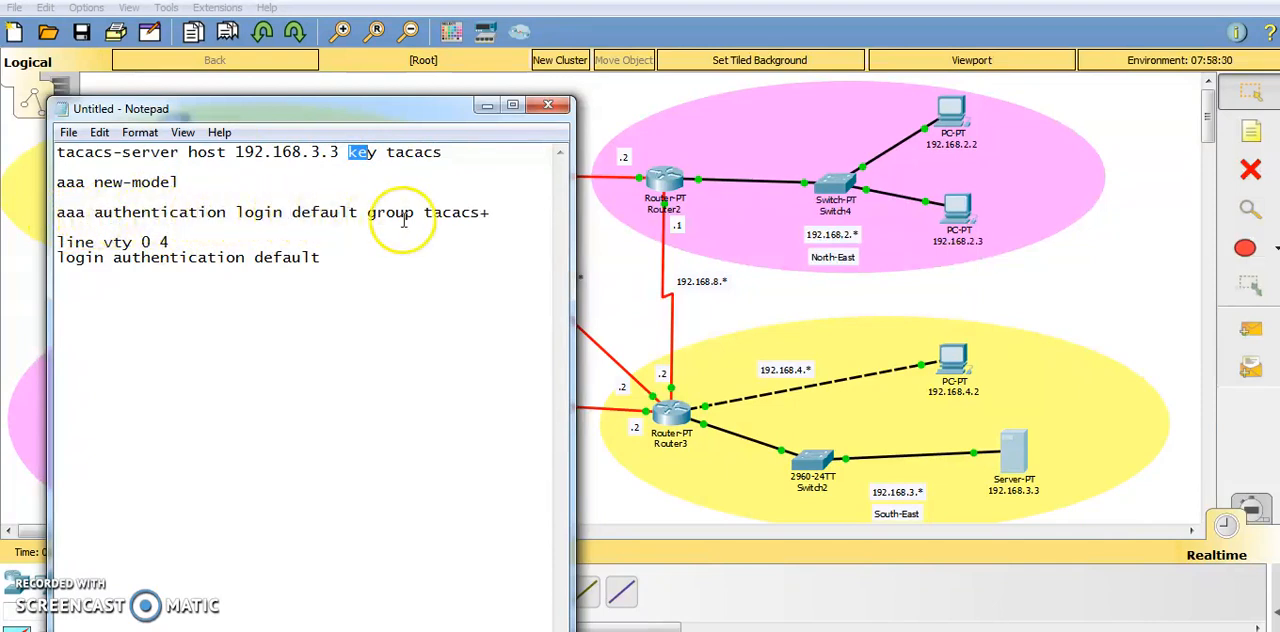
left_click_drag(370, 212, 494, 213)
left_click(491, 212)
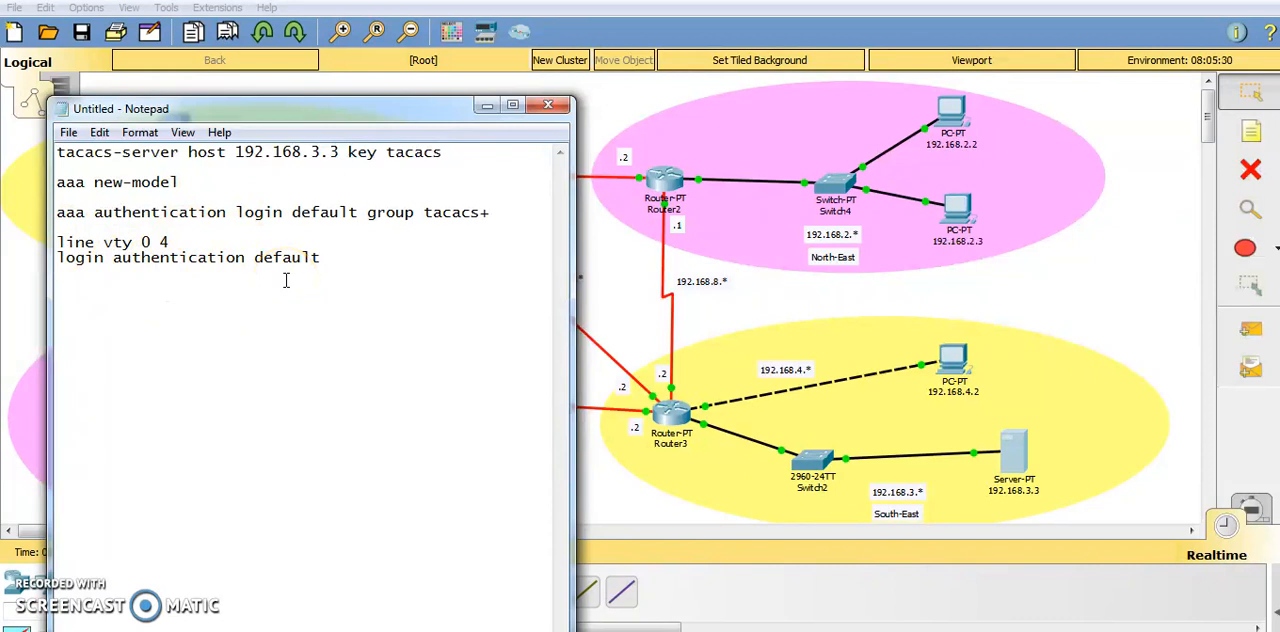
left_click_drag(340, 257, 56, 246)
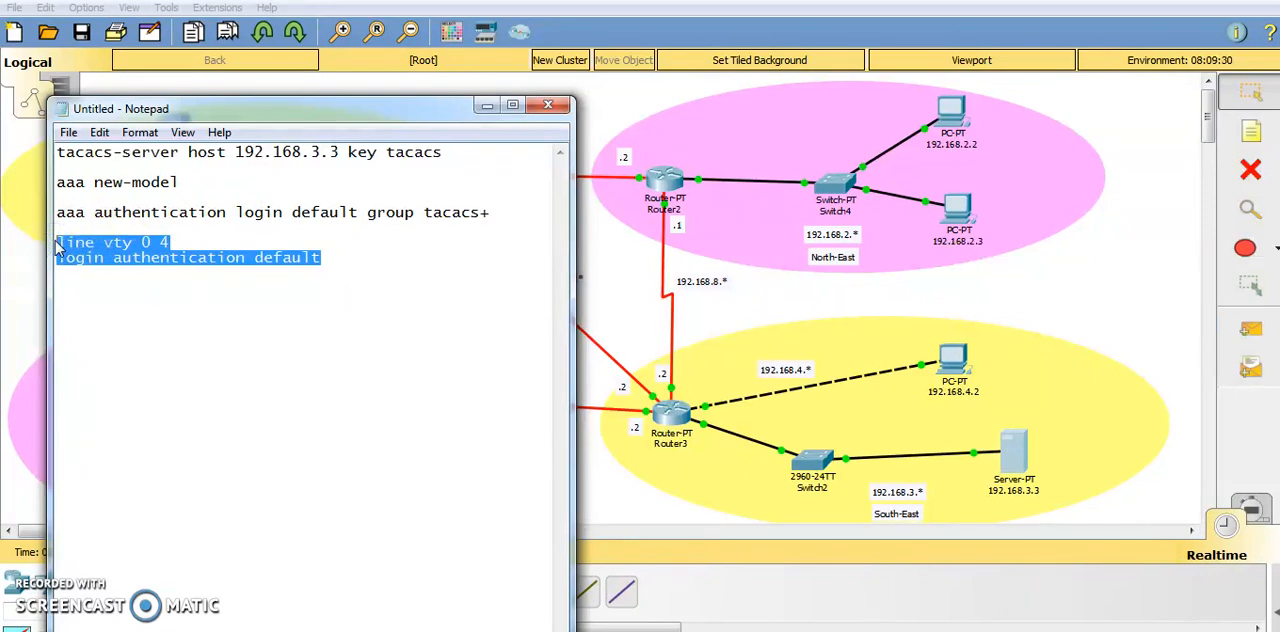
left_click(487, 105)
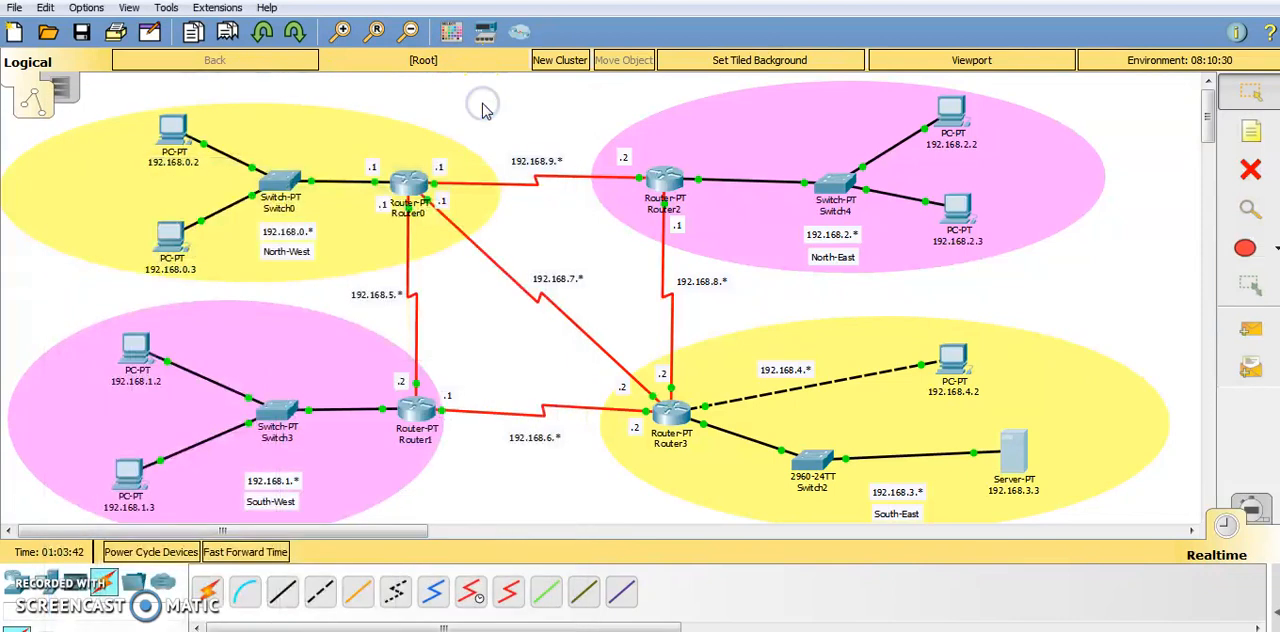
Start a telnet session to 192.168.3.1 from the command prompt of PC 192.168.0.2 in the North-West network.
left_click(175, 128)
left_click(784, 178)
left_click_drag(423, 63, 169, 41)
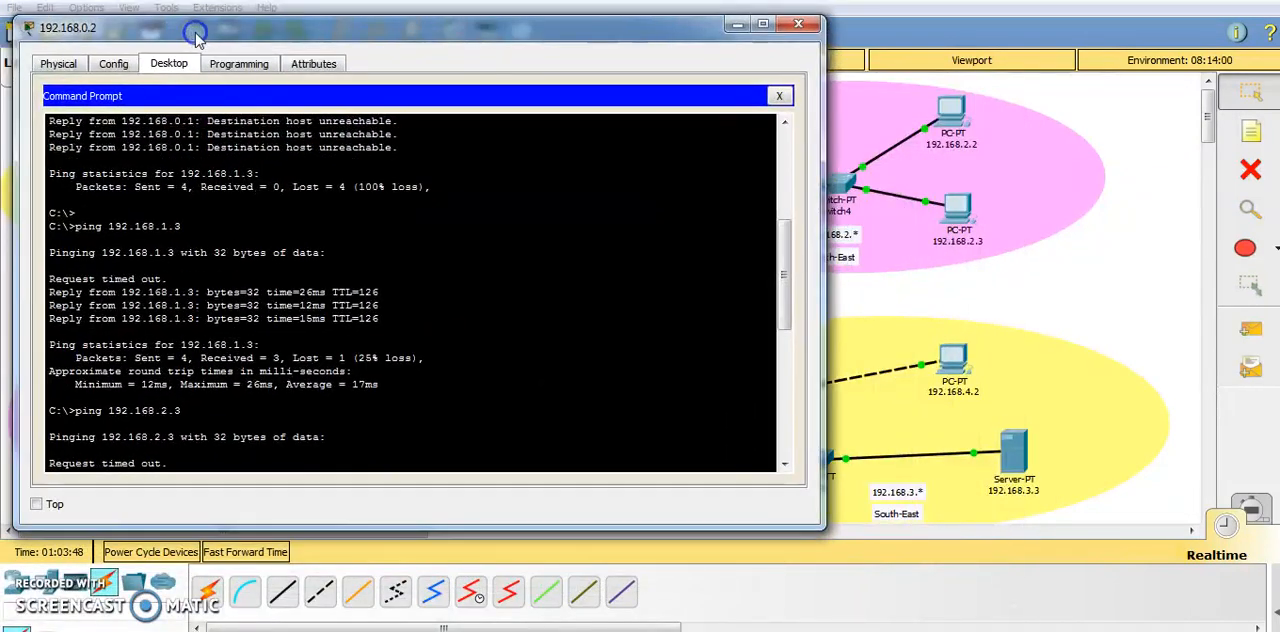
scroll(220, 352, "down", 10)
scroll(220, 352, "down", 3)
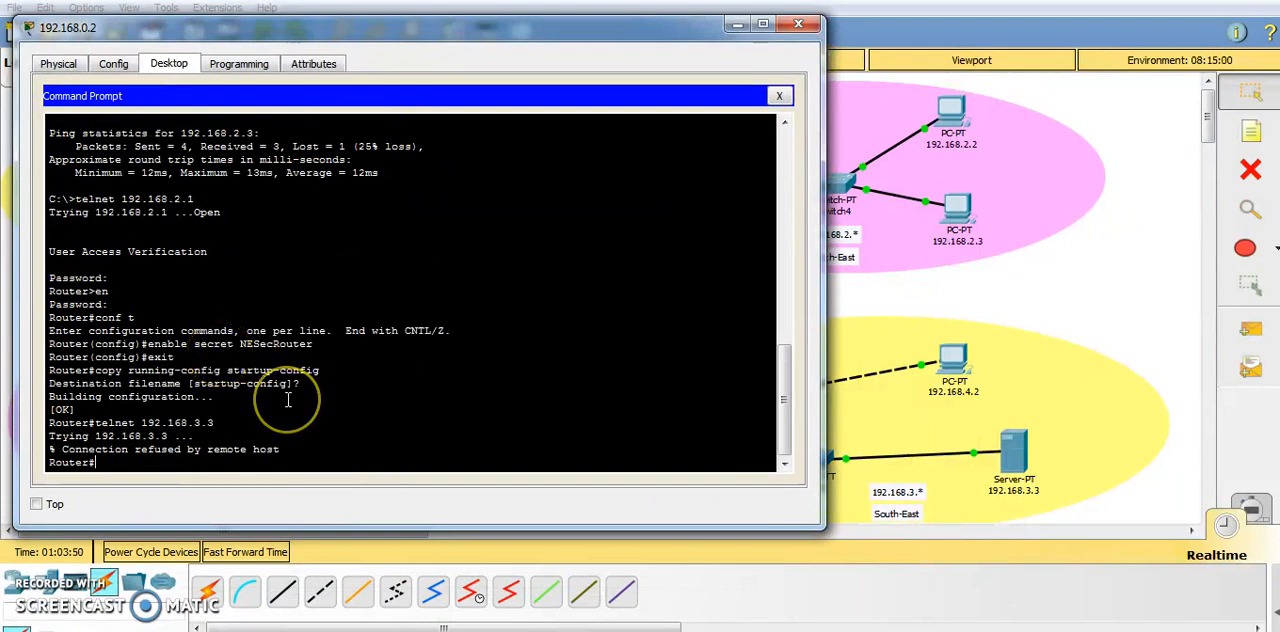
type("lnet")
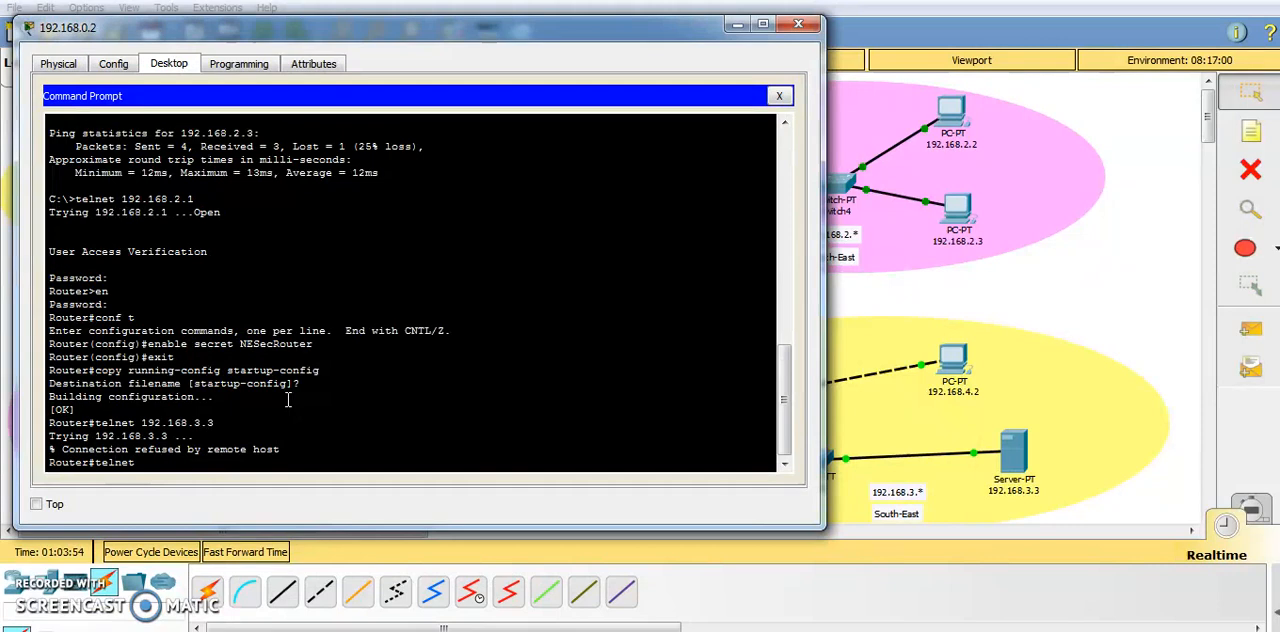
left_click_drag(551, 31, 640, 55)
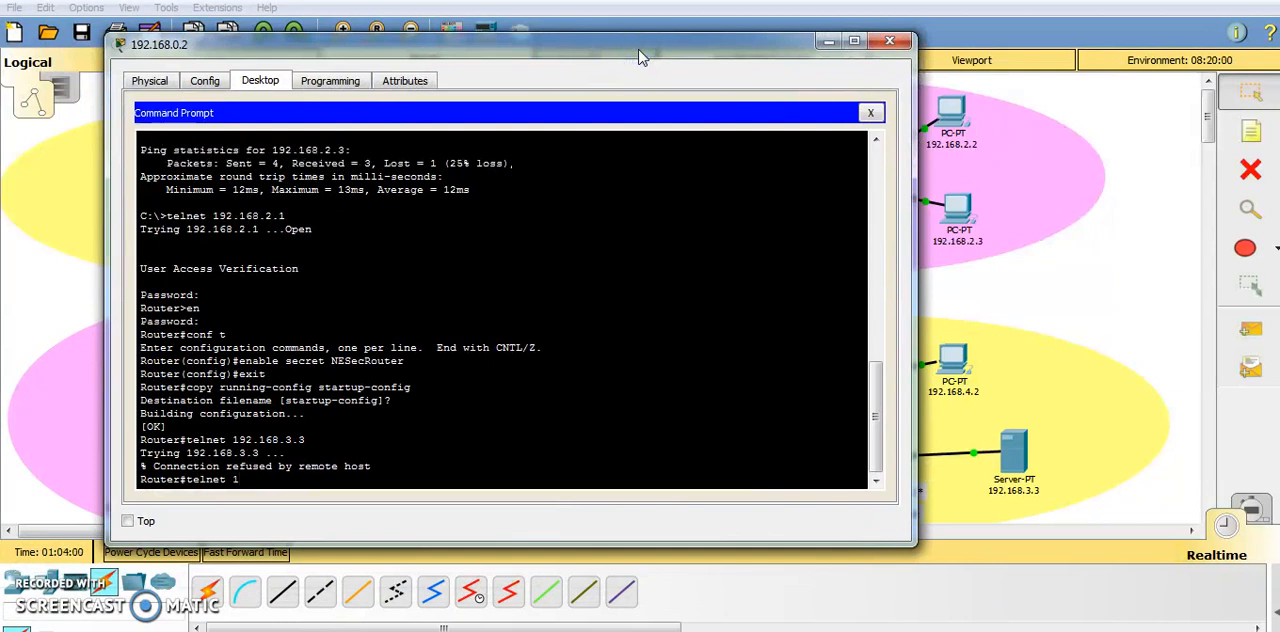
type(".168.3.1")
key("Return")
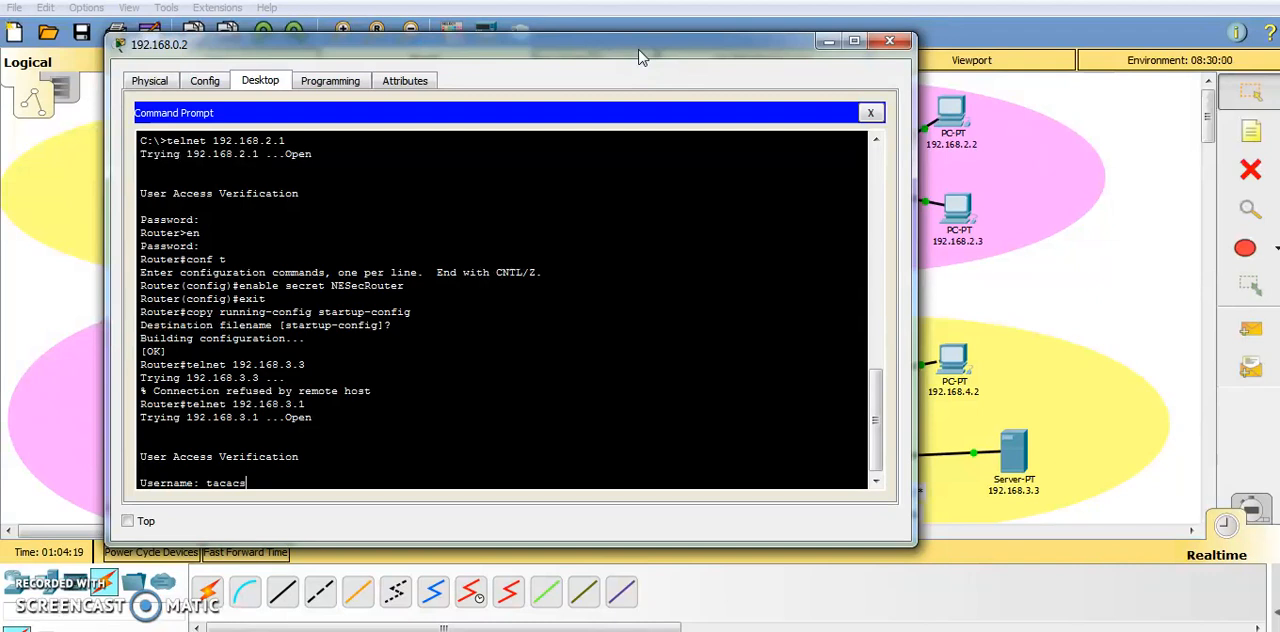
Log in to the South-East router with the AAA username and password, enter privileged mode with the enable password, and dismiss the PC window.
key("Return")
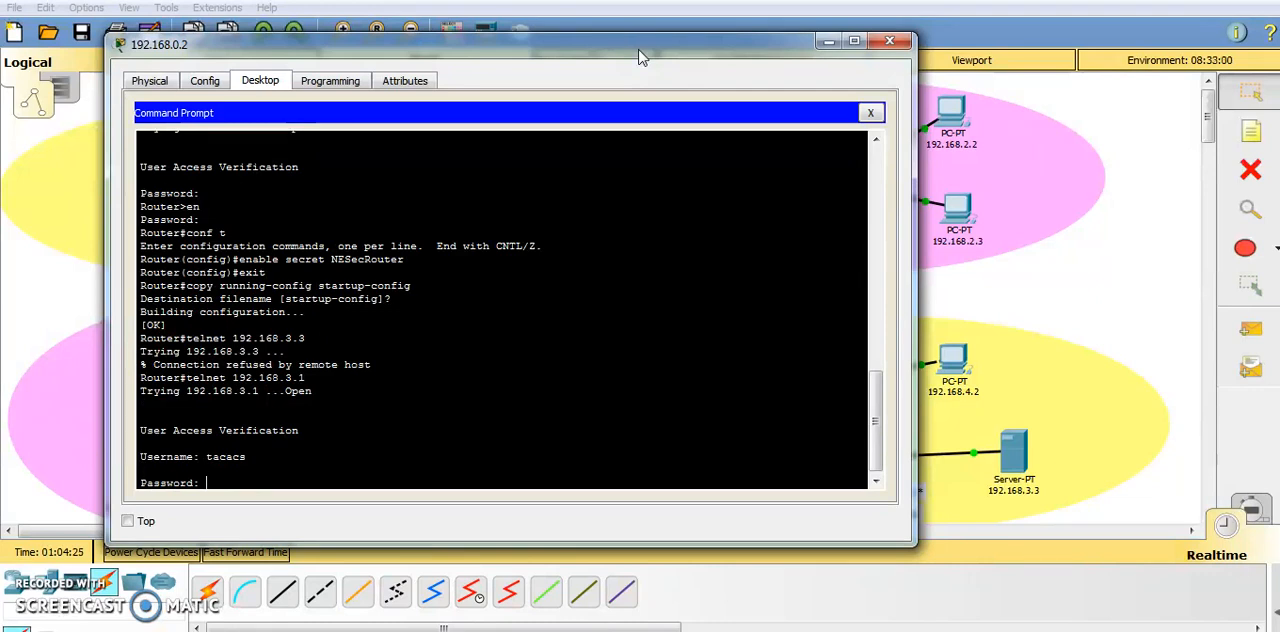
key("Return")
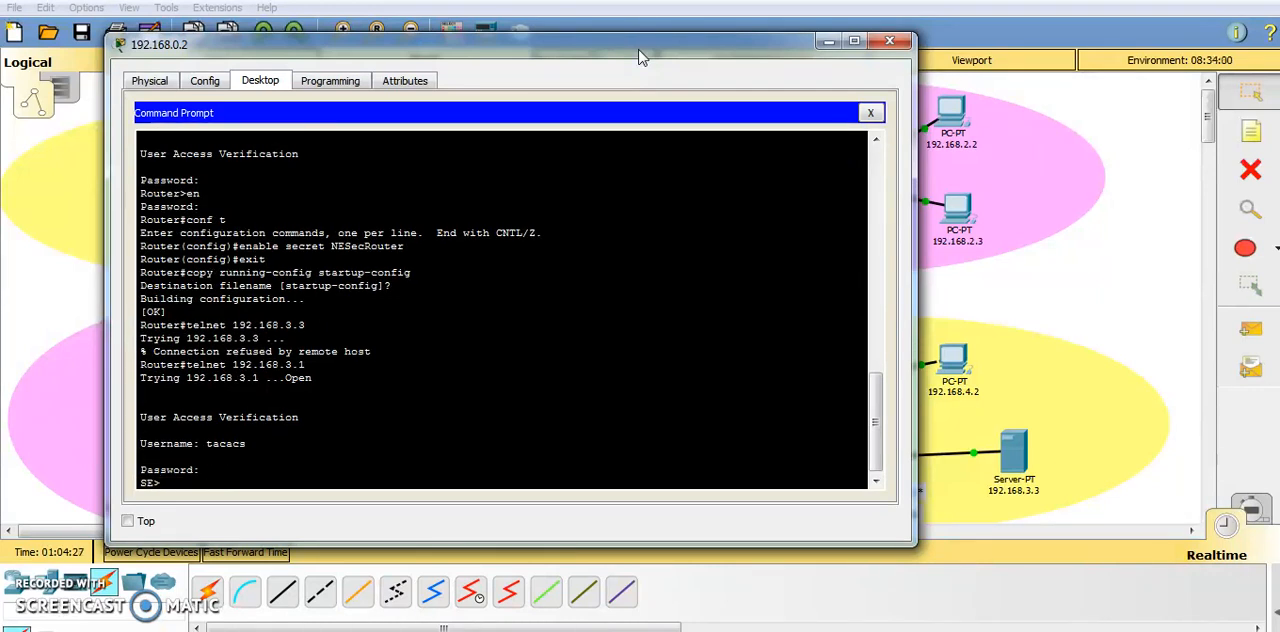
left_click_drag(640, 57, 535, 67)
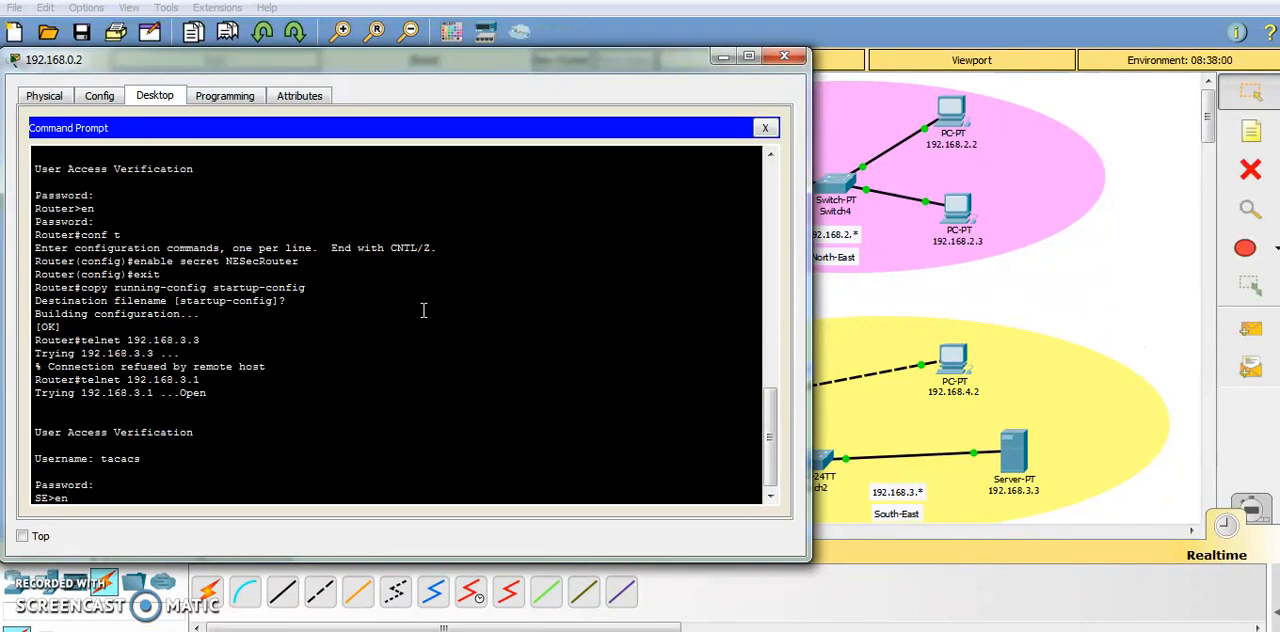
key("Return")
key("Caps_Lock")
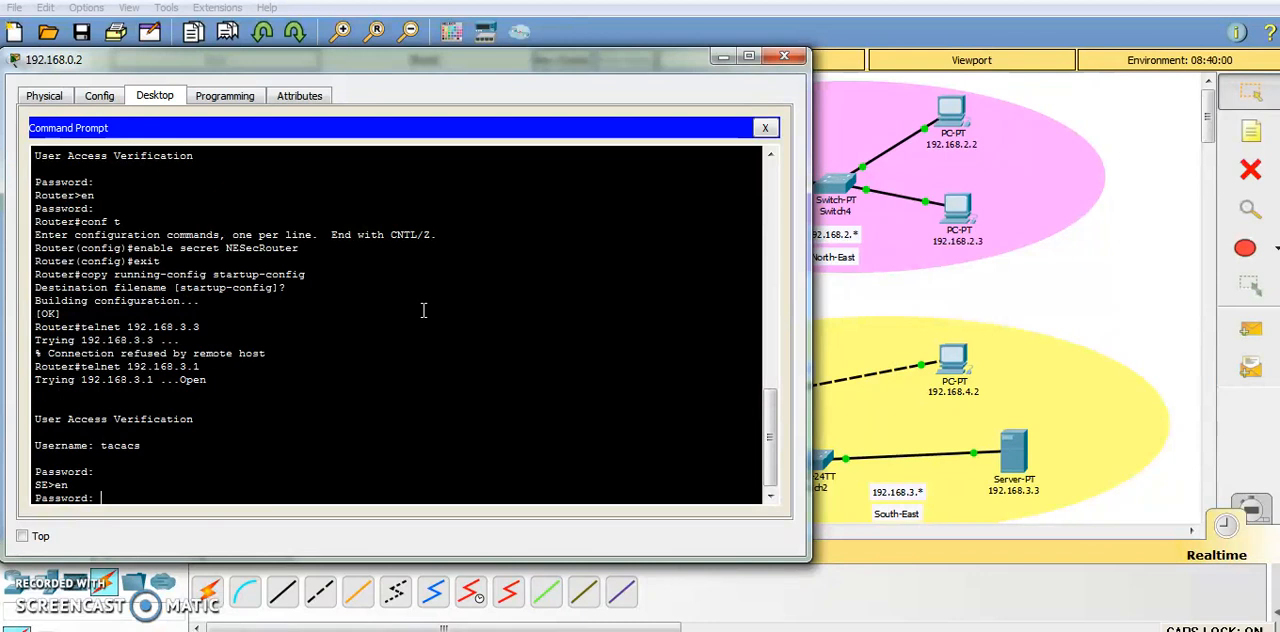
key("Caps_Lock")
key("Return")
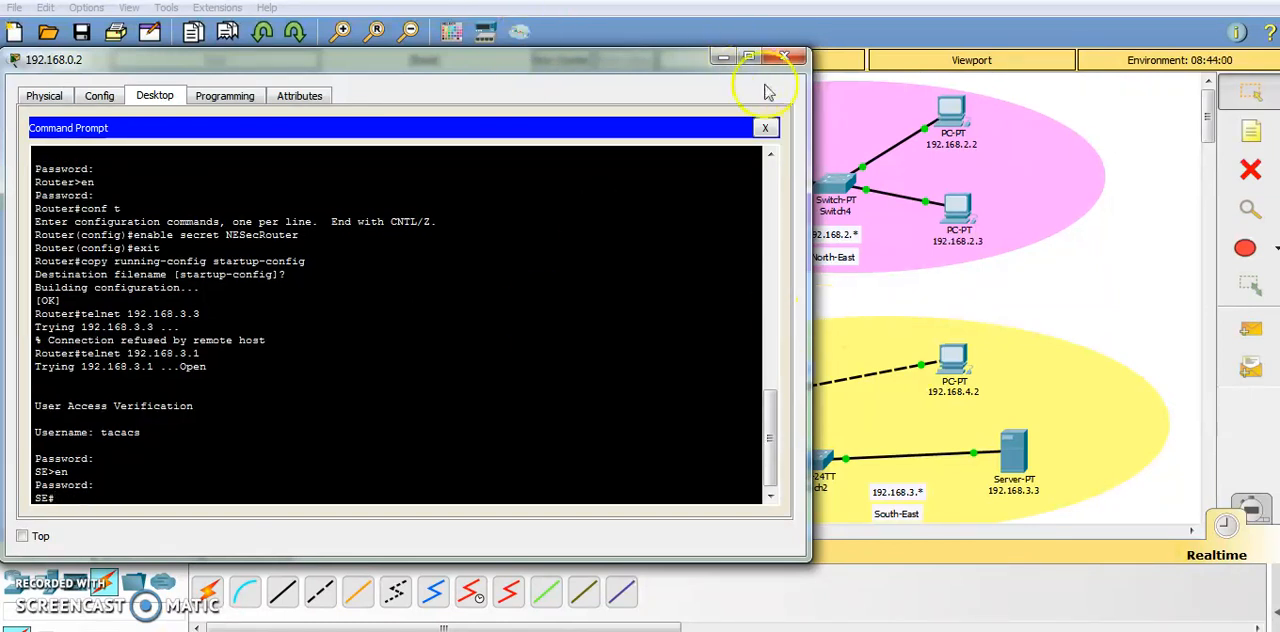
left_click(784, 55)
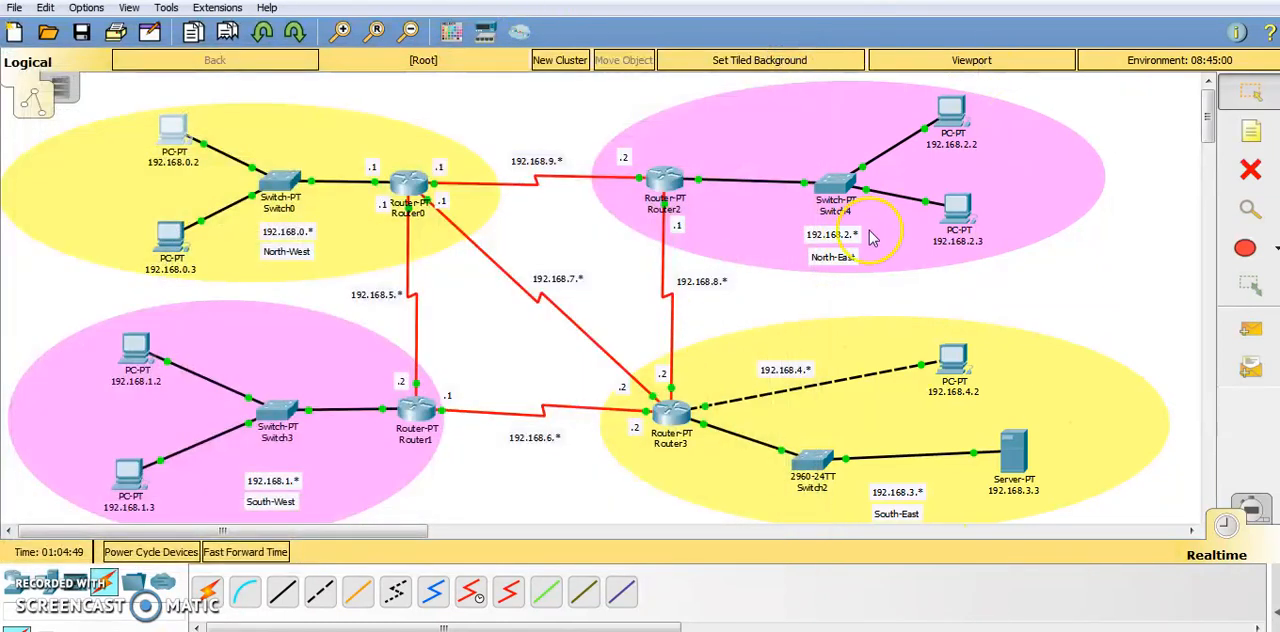